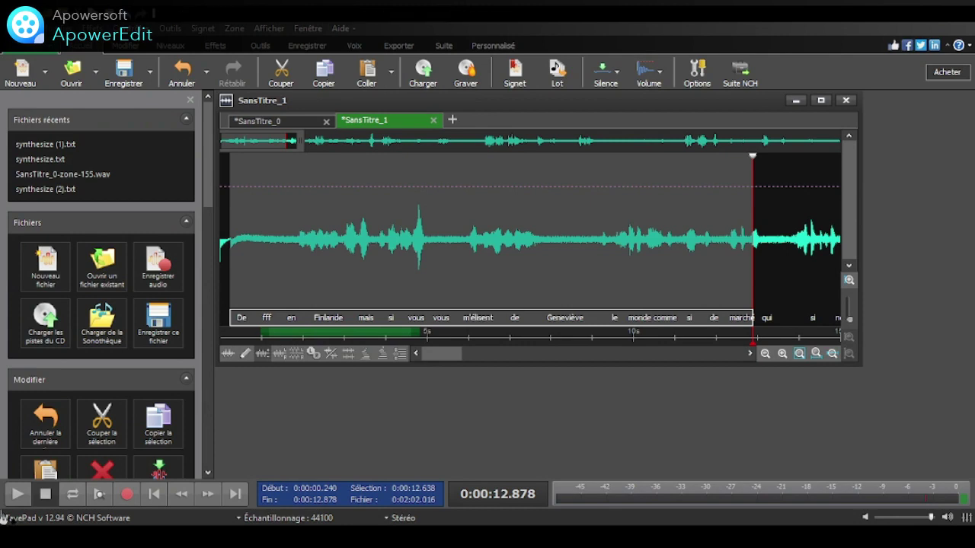
Step: Select the opening passage from "De" through the "de" following "m'élisent", about 7.2 seconds long, and play it
{"action": "left_click", "coordinate": [241, 318]}
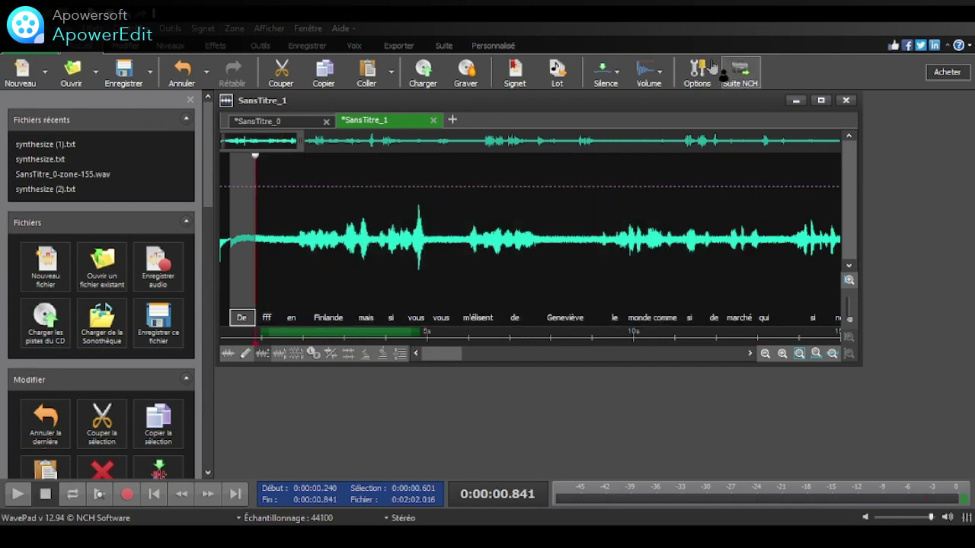
{"action": "left_click", "coordinate": [230, 318]}
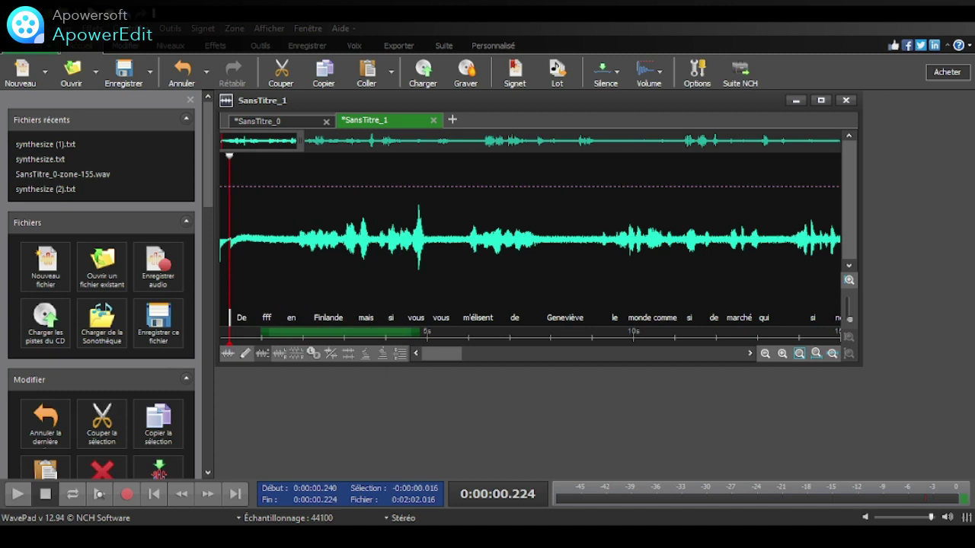
{"action": "left_click", "coordinate": [19, 501]}
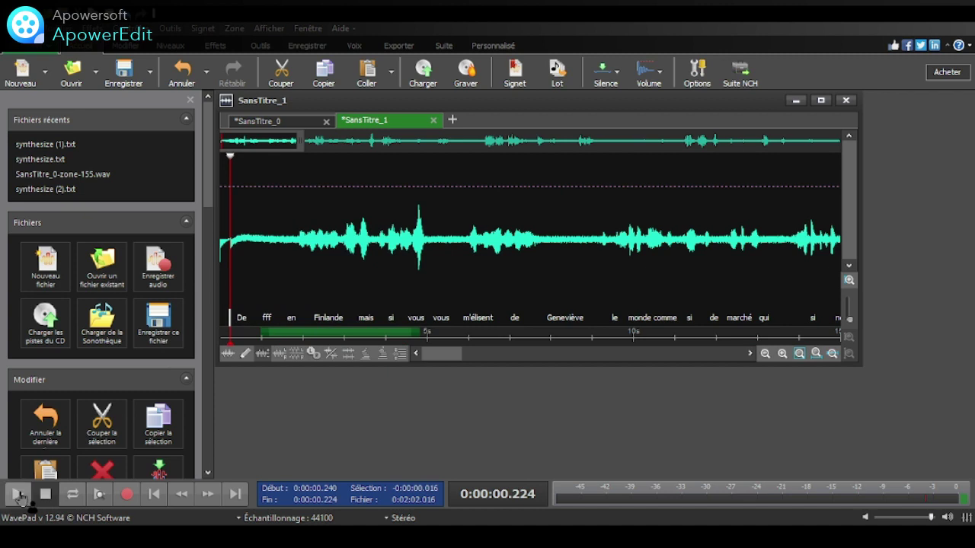
{"action": "mouse_move", "coordinate": [241, 318]}
{"action": "left_mouse_down"}
{"action": "mouse_move", "coordinate": [326, 298]}
{"action": "mouse_move", "coordinate": [607, 271]}
{"action": "left_mouse_up"}
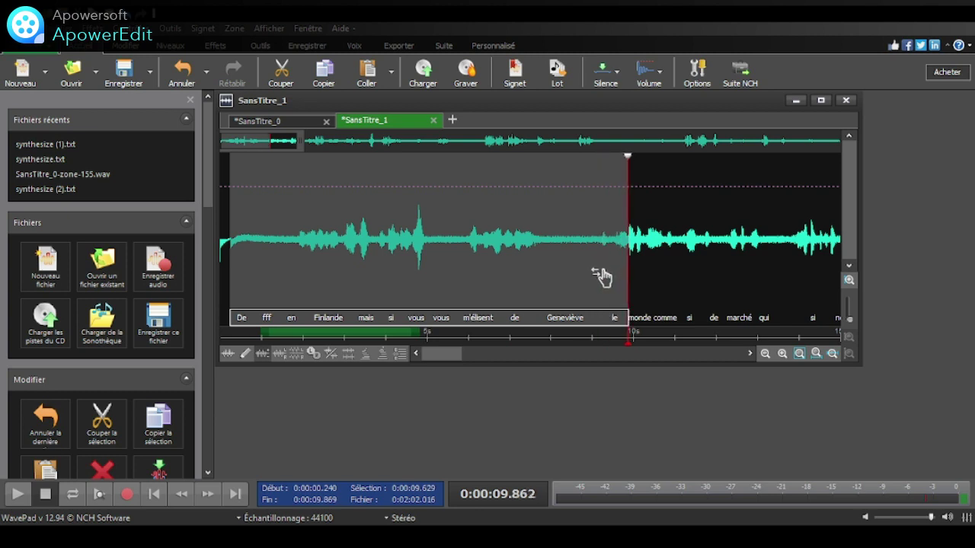
{"action": "left_click_drag", "start_coordinate": [602, 278], "coordinate": [503, 278]}
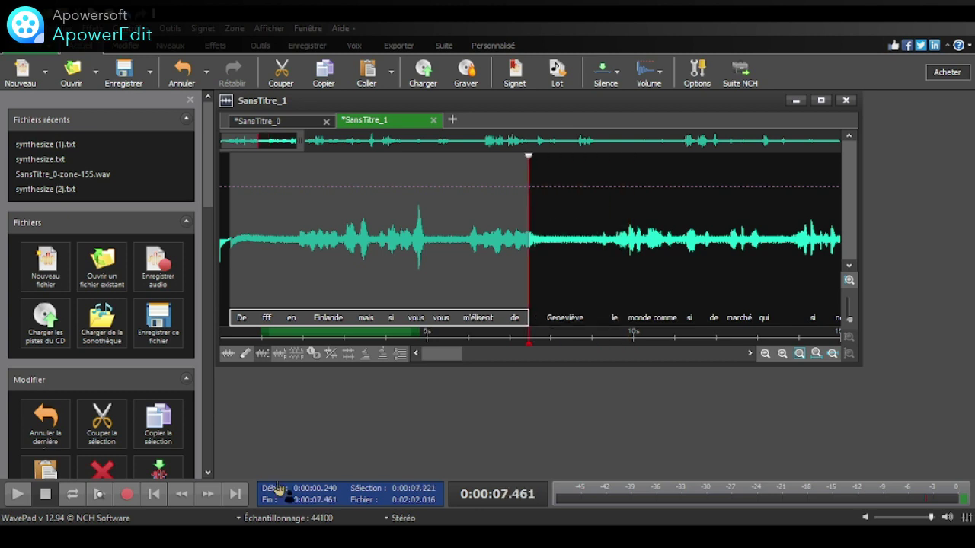
{"action": "left_click", "coordinate": [17, 494]}
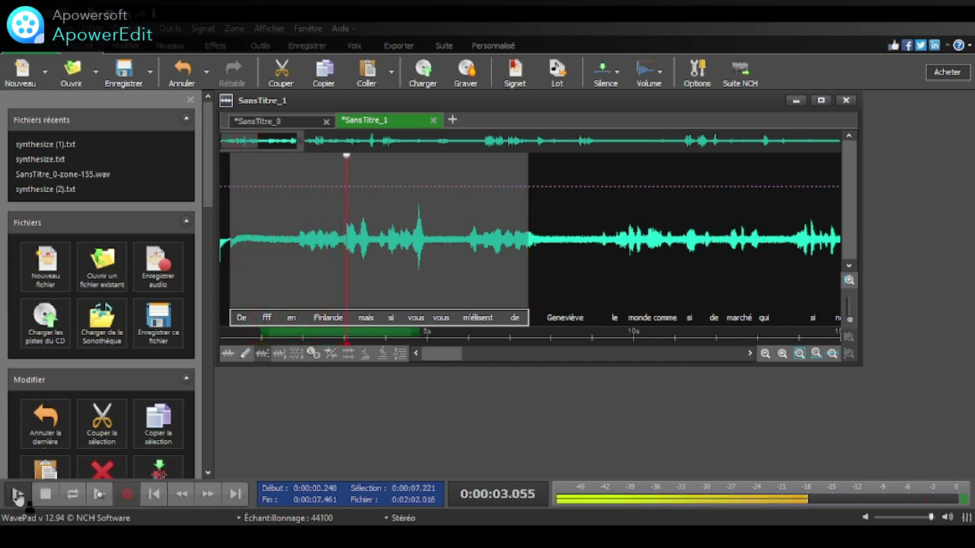
{"action": "left_click", "coordinate": [17, 496]}
Step: Select the transcript words "Finlande mais" and listen to that short passage several times
{"action": "left_click_drag", "start_coordinate": [528, 317], "coordinate": [369, 321]}
{"action": "left_click", "coordinate": [388, 307]}
{"action": "left_click", "coordinate": [357, 294]}
{"action": "left_click", "coordinate": [357, 294]}
{"action": "left_click", "coordinate": [392, 312]}
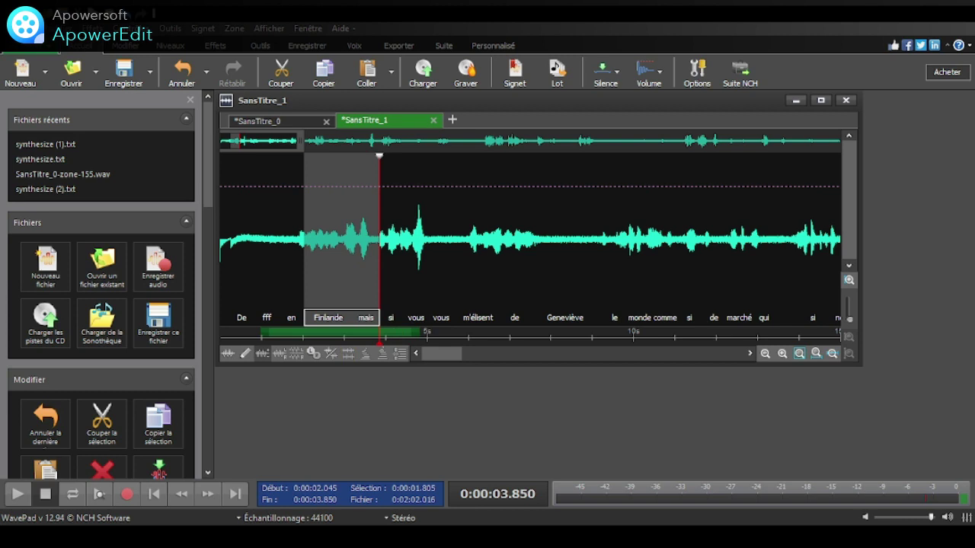
{"action": "left_click", "coordinate": [17, 494]}
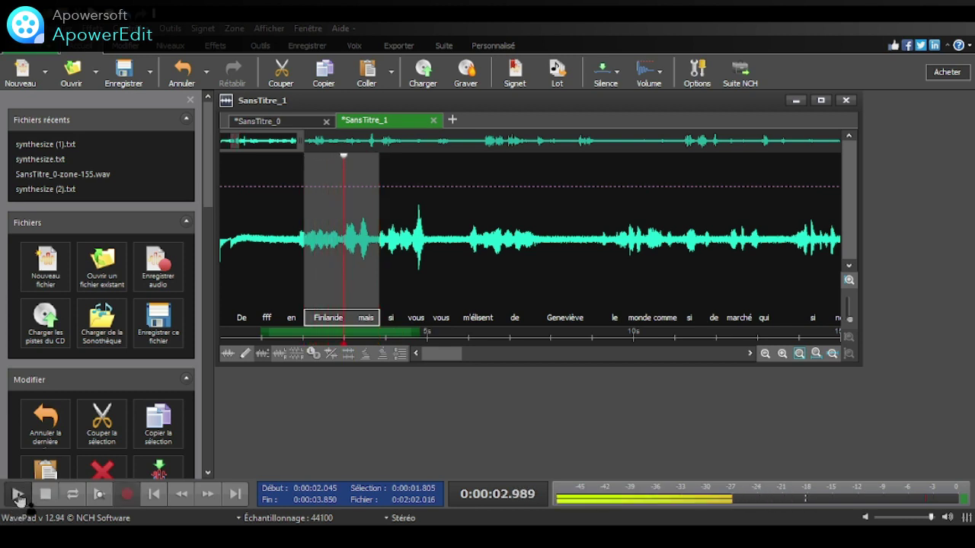
{"action": "left_click", "coordinate": [17, 493]}
{"action": "left_click", "coordinate": [18, 495]}
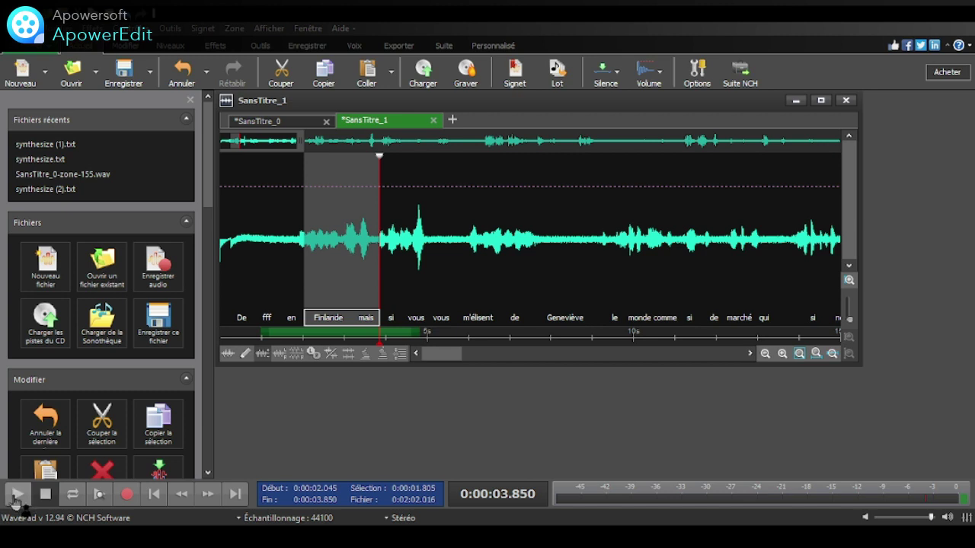
{"action": "left_click", "coordinate": [16, 495]}
{"action": "left_click", "coordinate": [16, 495]}
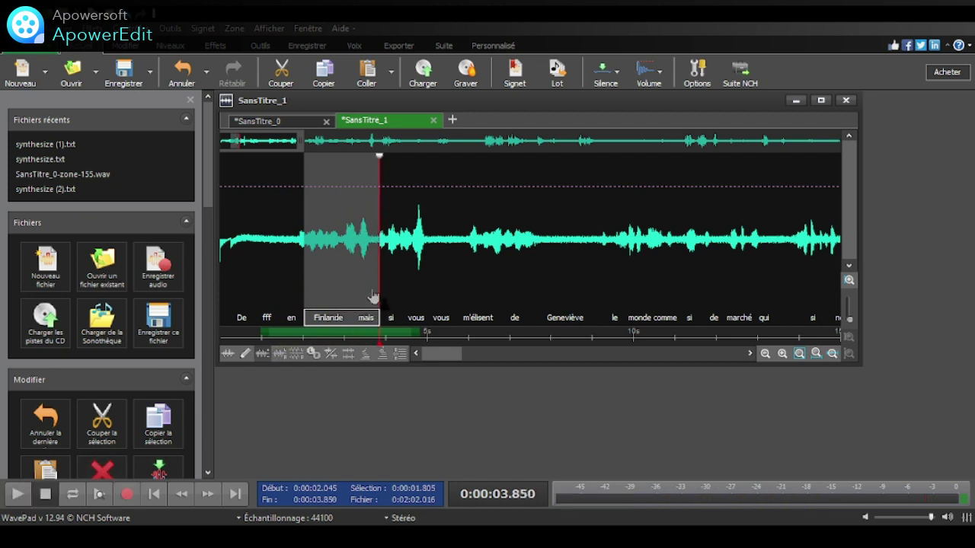
Step: Try selecting the word "en", the passage from the second "vous" up to "le", and the word "le"
{"action": "left_click", "coordinate": [301, 310]}
{"action": "left_click", "coordinate": [293, 306]}
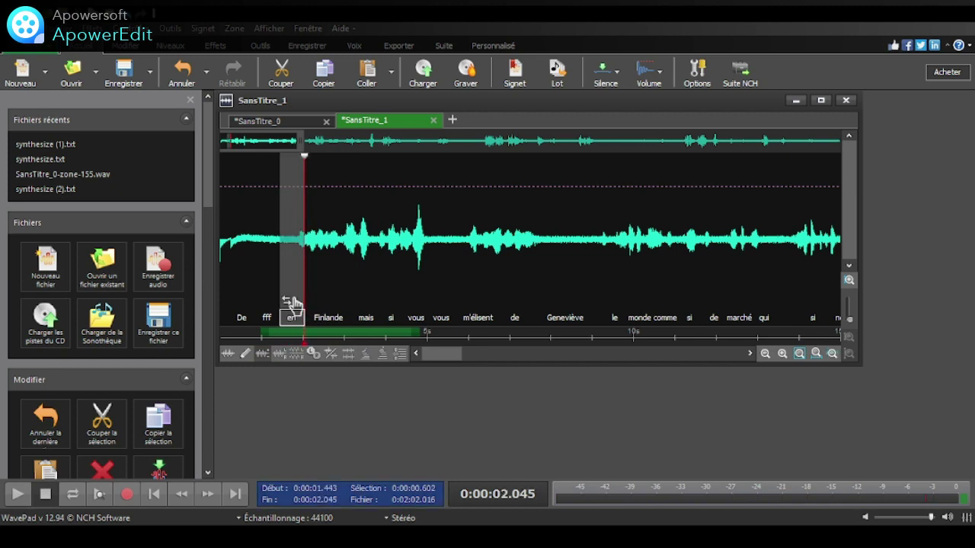
{"action": "key", "text": "Left"}
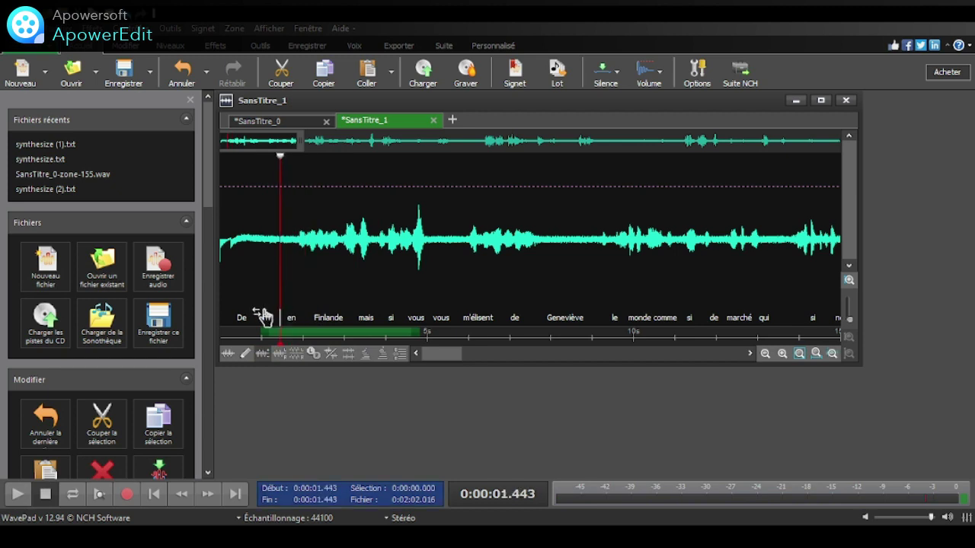
{"action": "left_click_drag", "start_coordinate": [273, 312], "coordinate": [603, 271]}
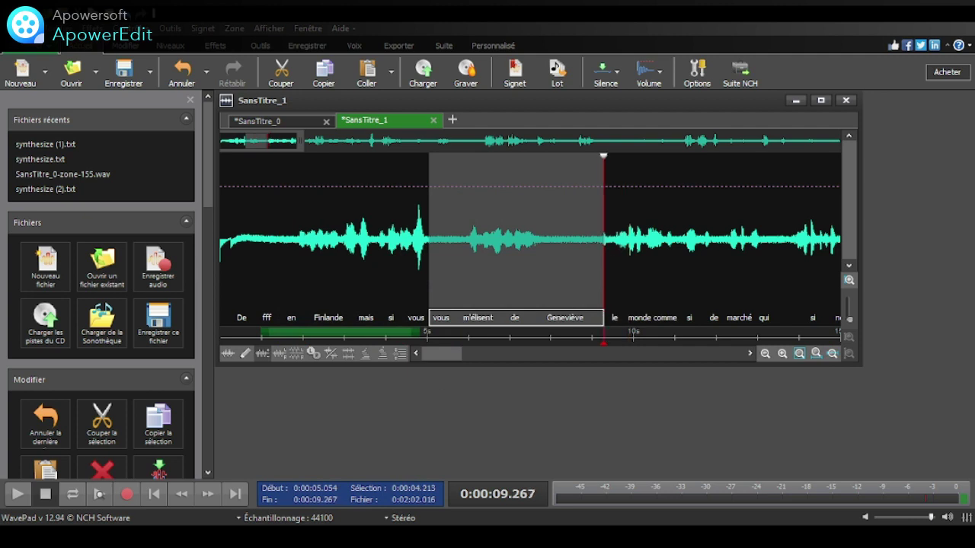
{"action": "left_click_drag", "start_coordinate": [431, 281], "coordinate": [577, 419]}
{"action": "left_click", "coordinate": [617, 301]}
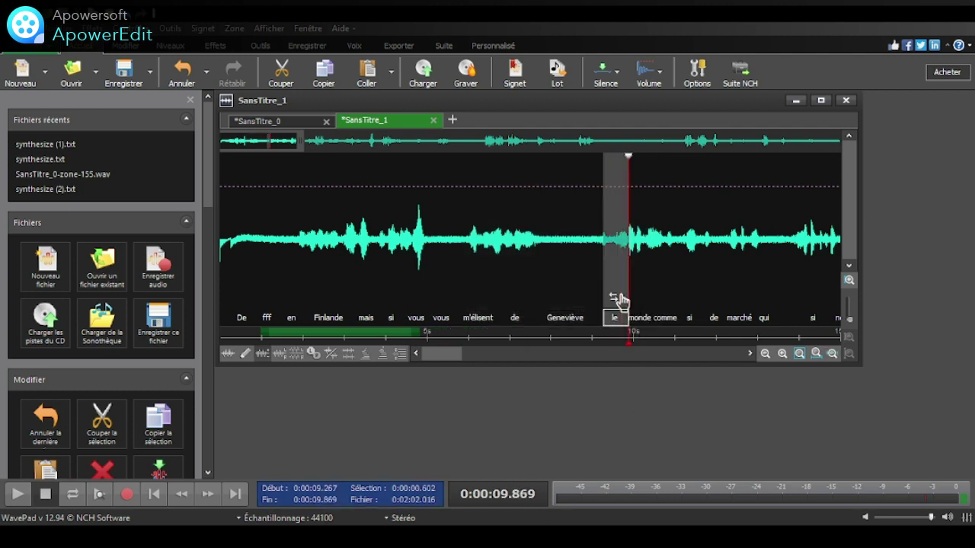
{"action": "left_click", "coordinate": [616, 301]}
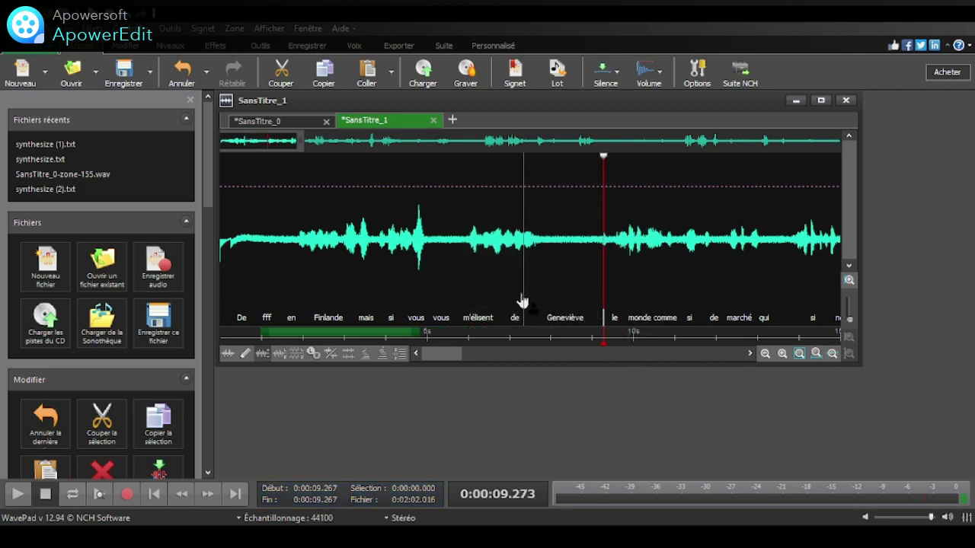
Step: Select about 4.8 seconds of audio from "m'élisent" to "comme" and listen to it repeatedly
{"action": "left_click_drag", "start_coordinate": [462, 312], "coordinate": [661, 306]}
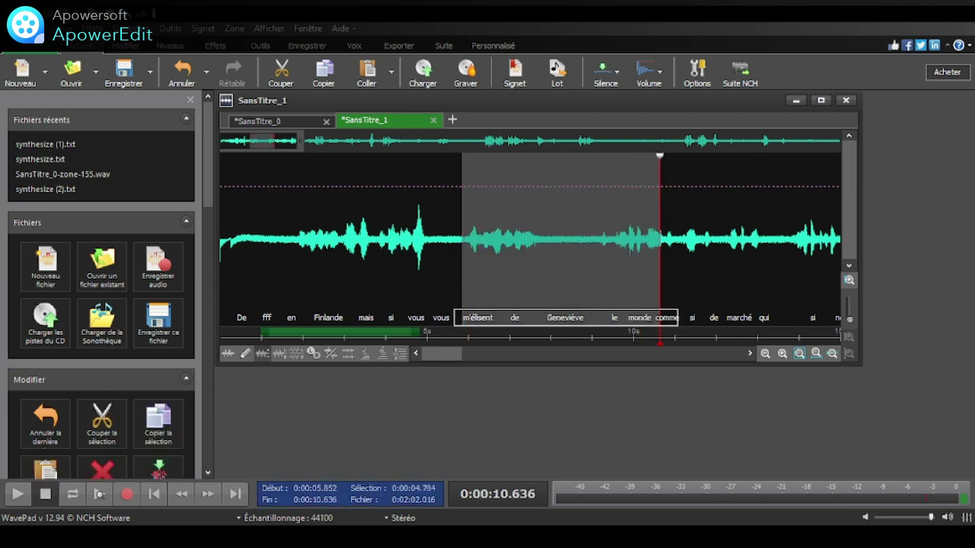
{"action": "left_click", "coordinate": [17, 494]}
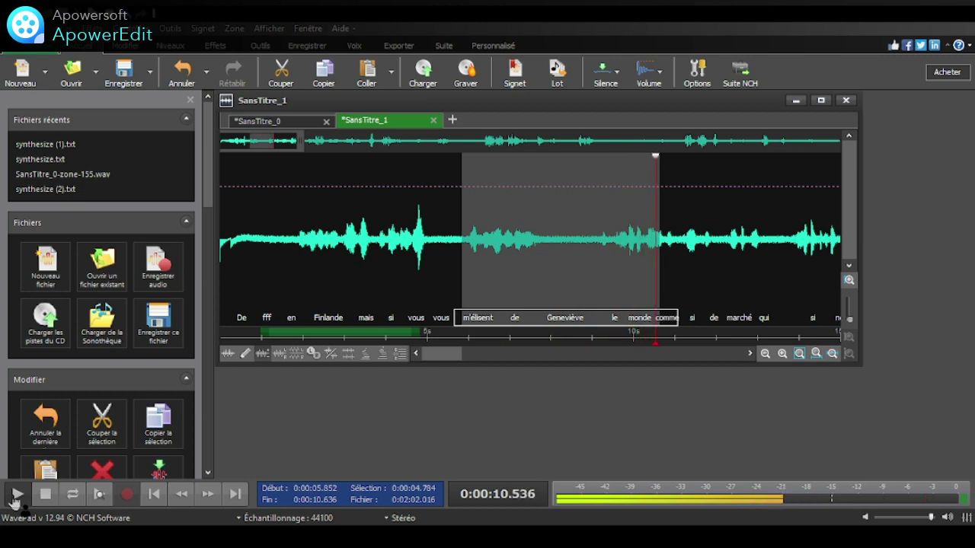
{"action": "left_click", "coordinate": [15, 499]}
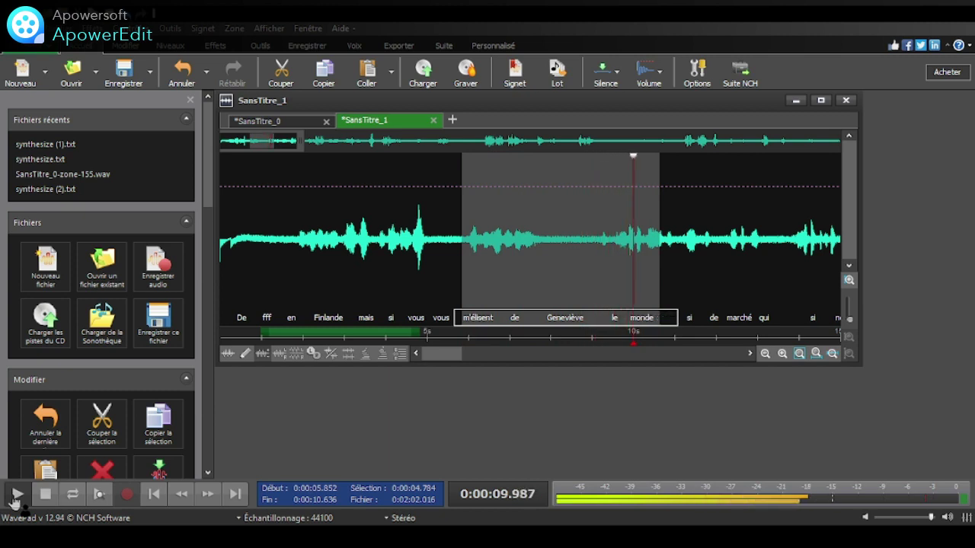
{"action": "left_click", "coordinate": [15, 495]}
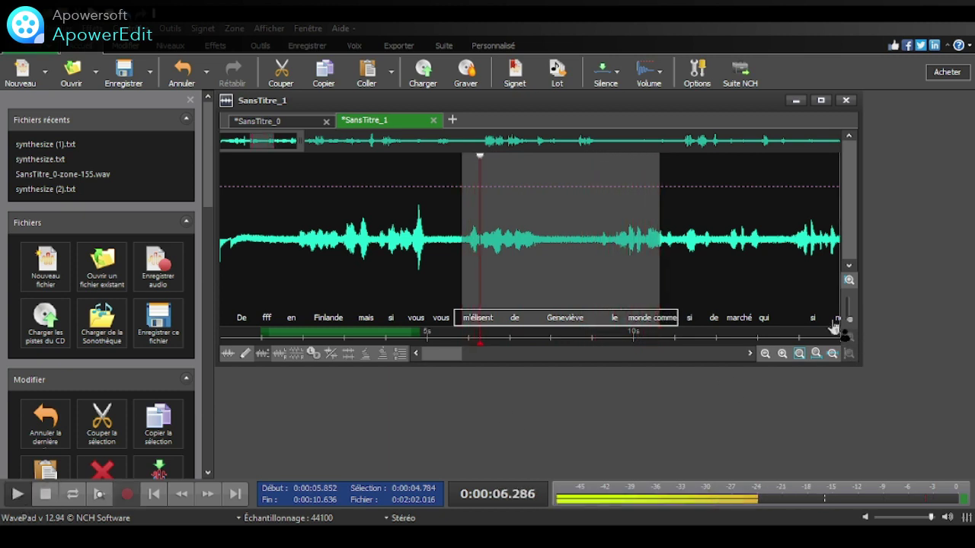
Step: Listen onward to the word "parts", stop there, and select and play about 2.4 seconds around it
{"action": "left_click", "coordinate": [675, 304]}
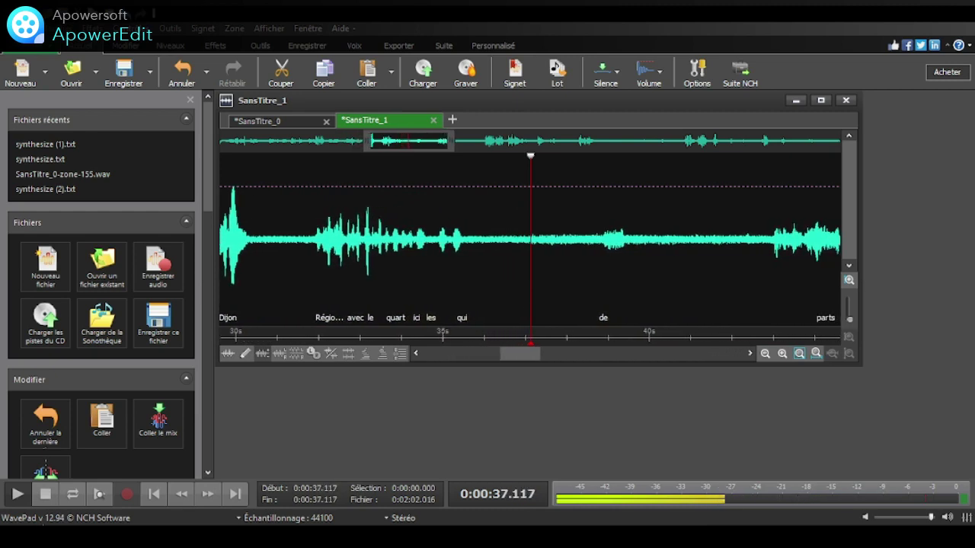
{"action": "left_click", "coordinate": [46, 494]}
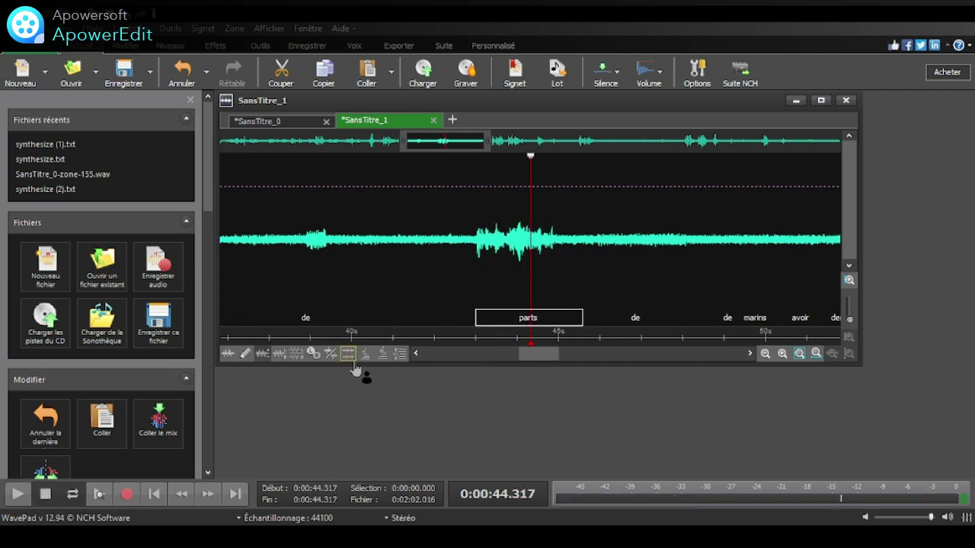
{"action": "left_click_drag", "start_coordinate": [560, 307], "coordinate": [465, 317]}
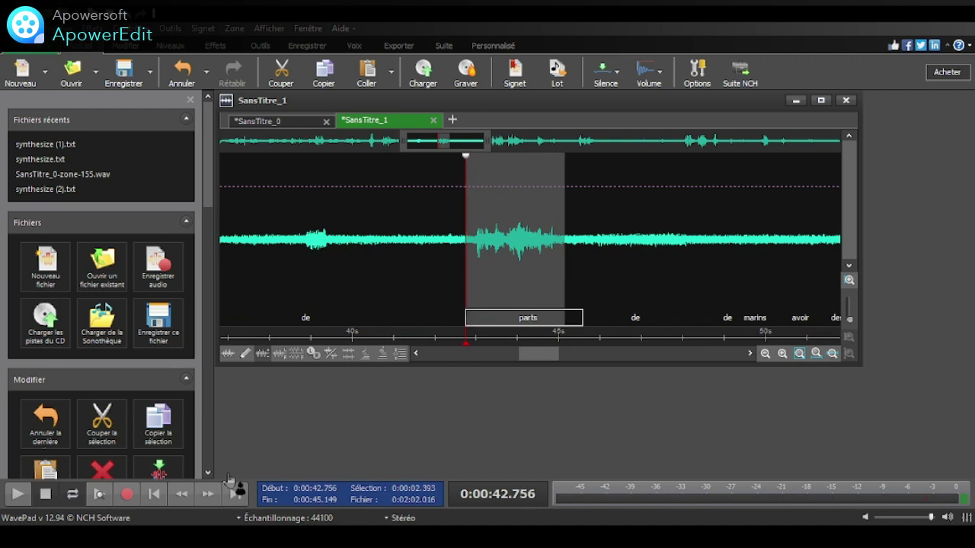
{"action": "left_click", "coordinate": [12, 497]}
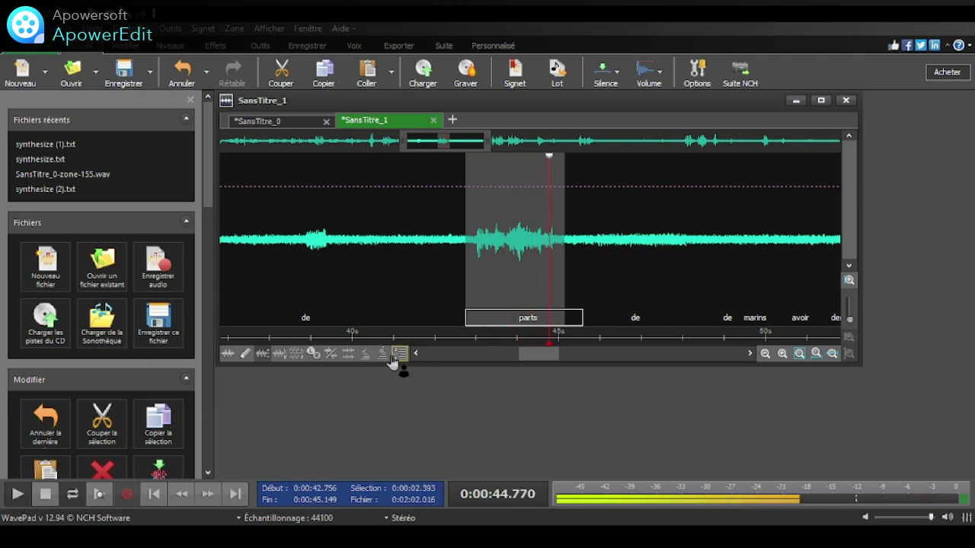
{"action": "left_click", "coordinate": [46, 494]}
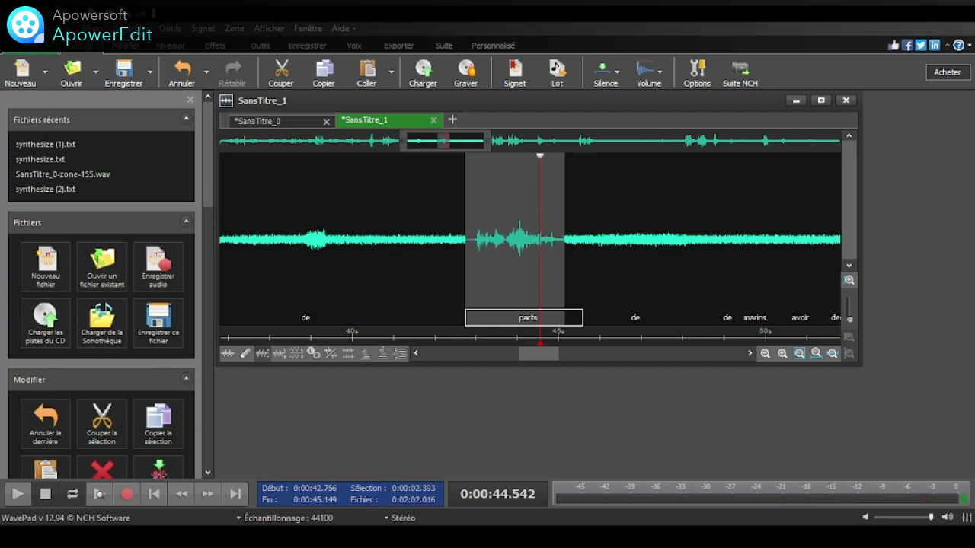
Step: Replay the selected passage around "parts" repeatedly to check how the speech sounds
{"action": "left_click", "coordinate": [17, 495]}
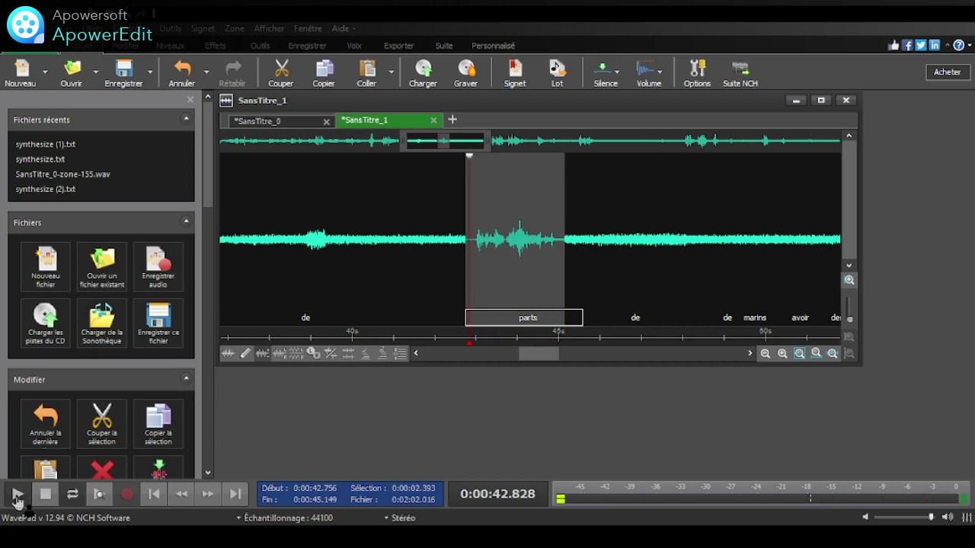
{"action": "left_click", "coordinate": [44, 496]}
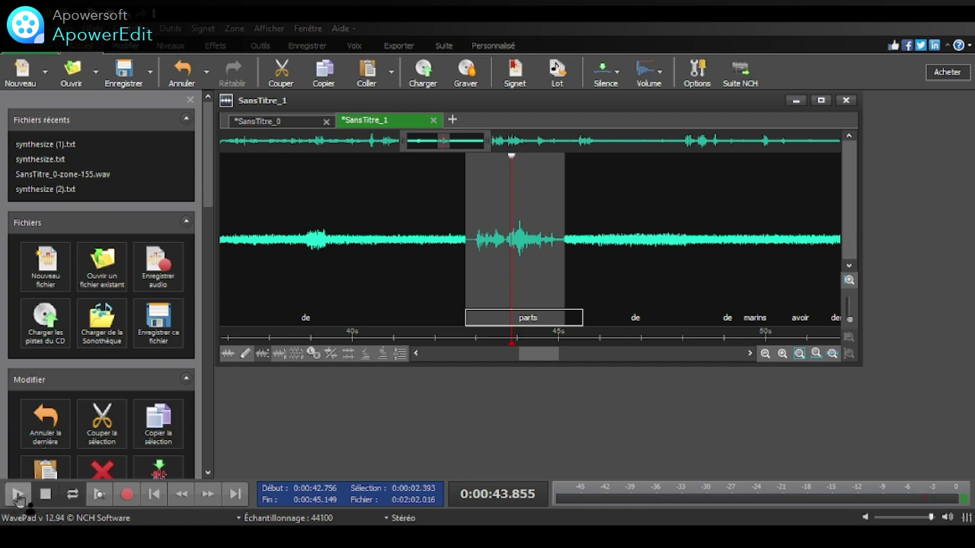
{"action": "left_click", "coordinate": [18, 496]}
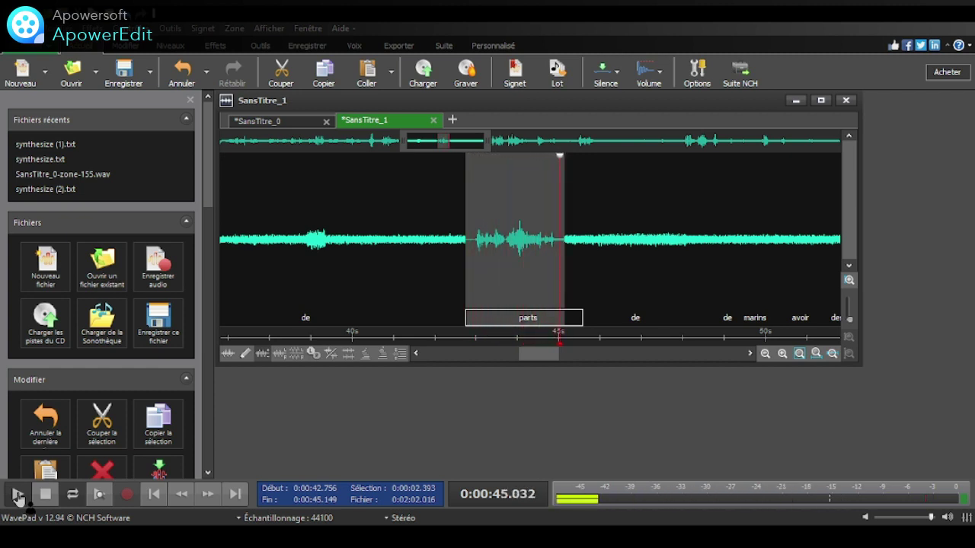
{"action": "left_click", "coordinate": [18, 497]}
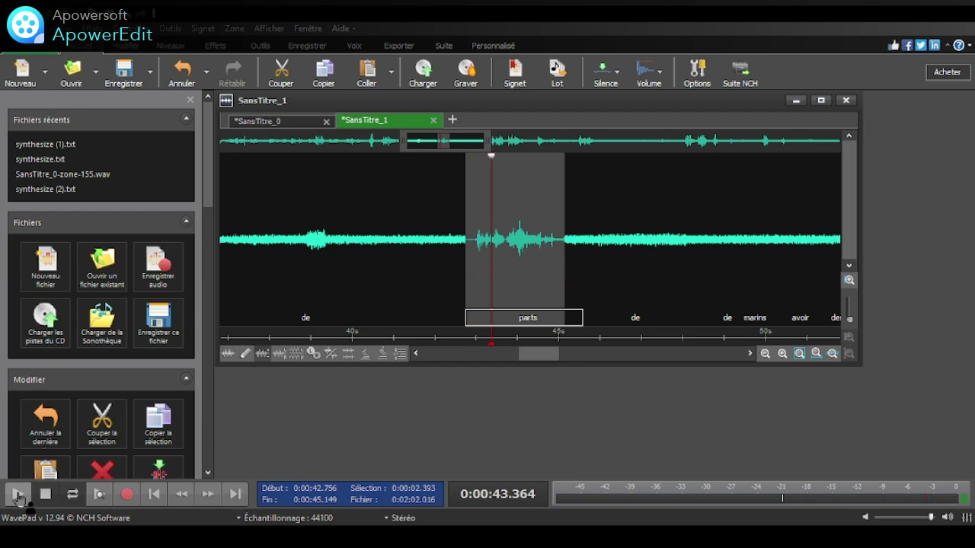
{"action": "left_click", "coordinate": [18, 496]}
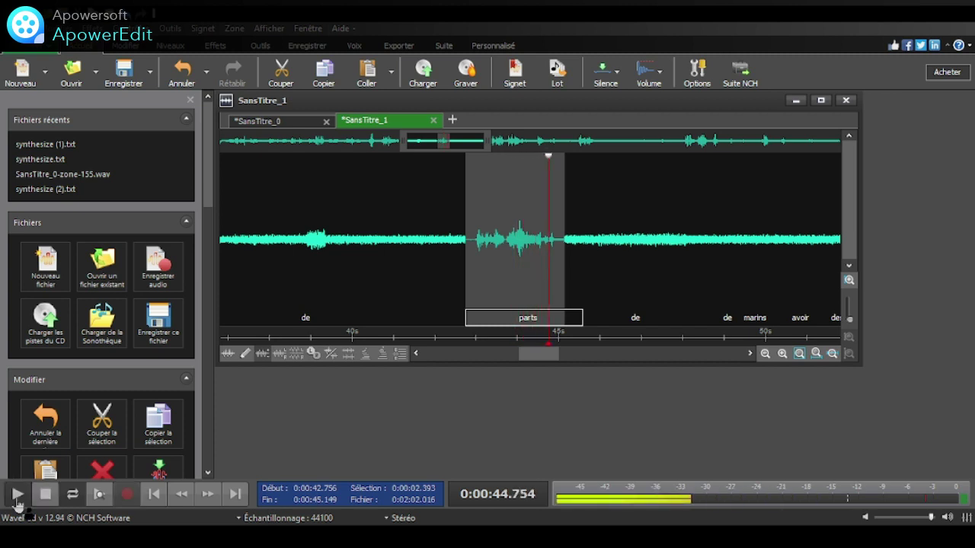
{"action": "left_click", "coordinate": [17, 503]}
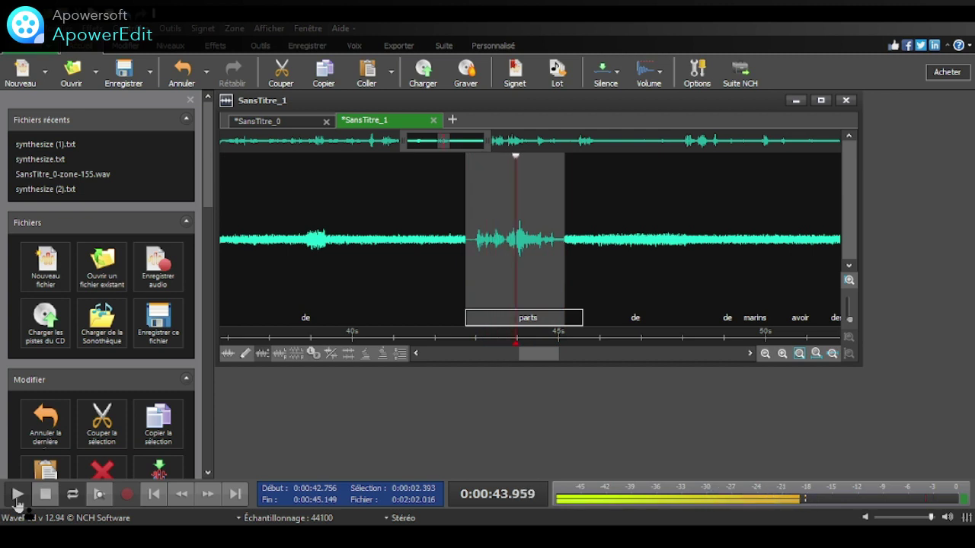
{"action": "left_click", "coordinate": [16, 502]}
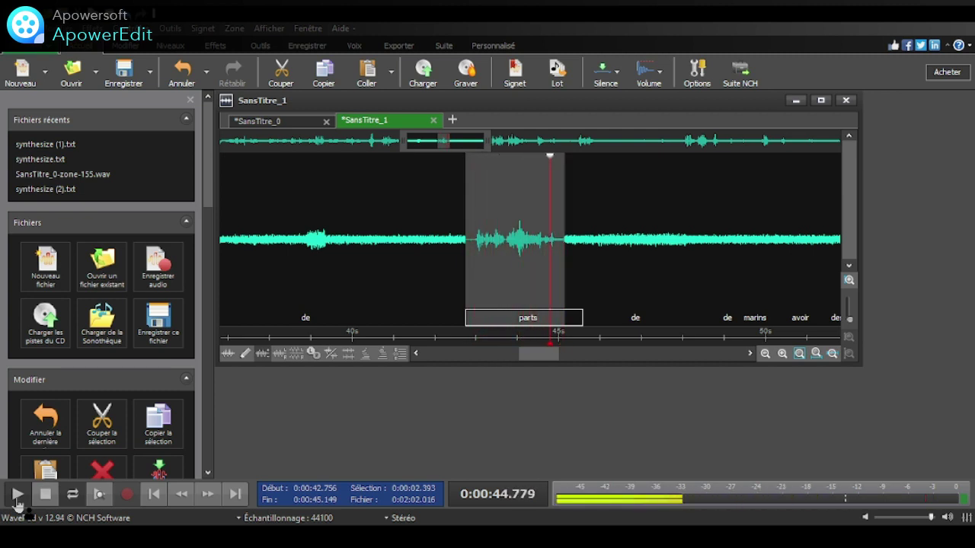
{"action": "left_click", "coordinate": [17, 503]}
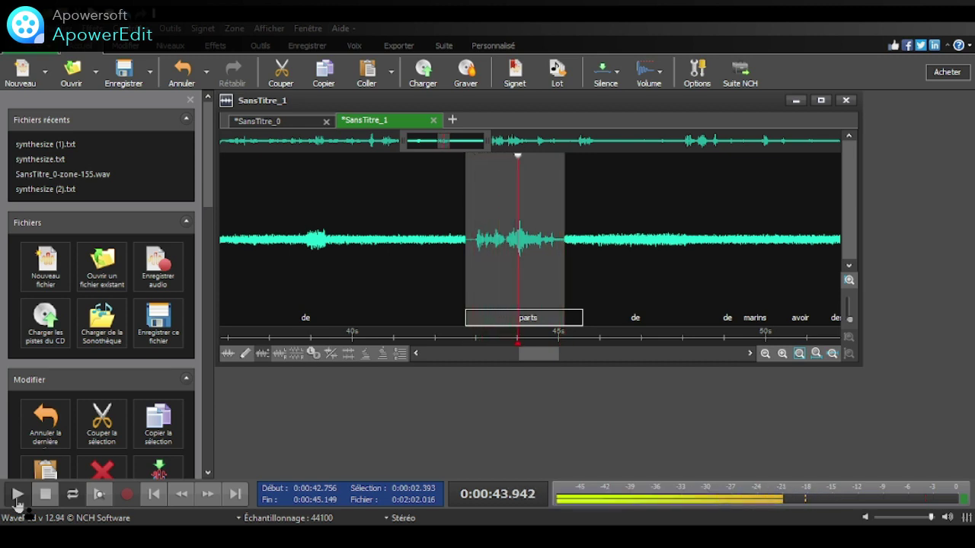
{"action": "left_click", "coordinate": [17, 503]}
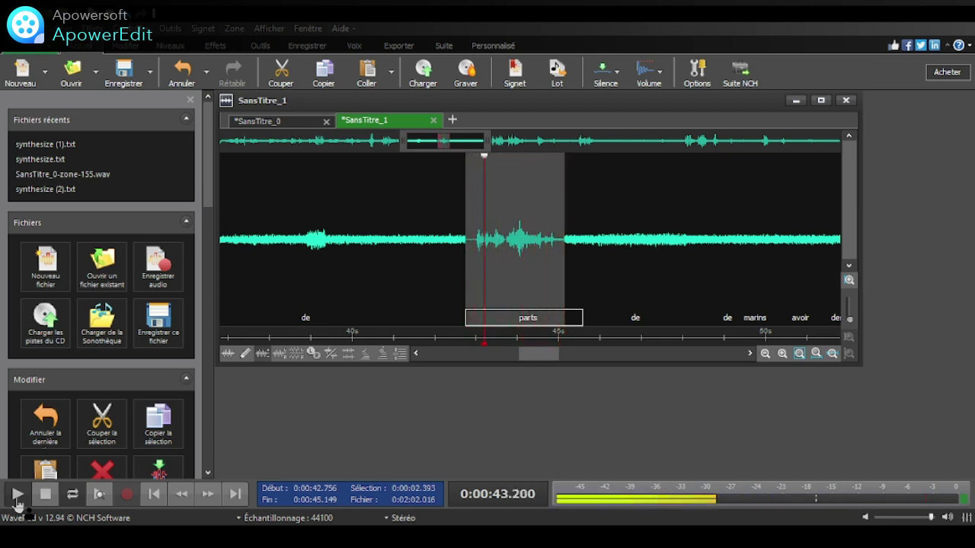
{"action": "left_click", "coordinate": [17, 495]}
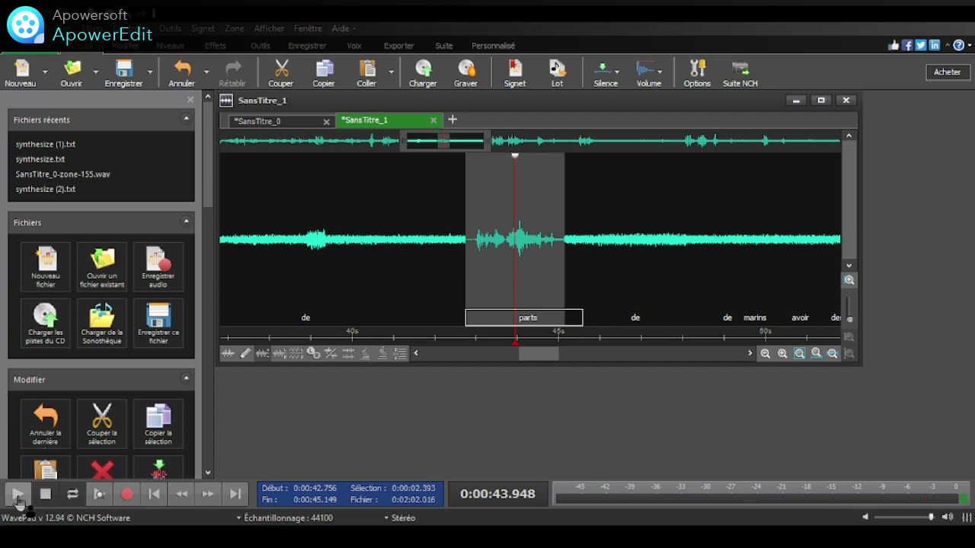
{"action": "left_click", "coordinate": [18, 495]}
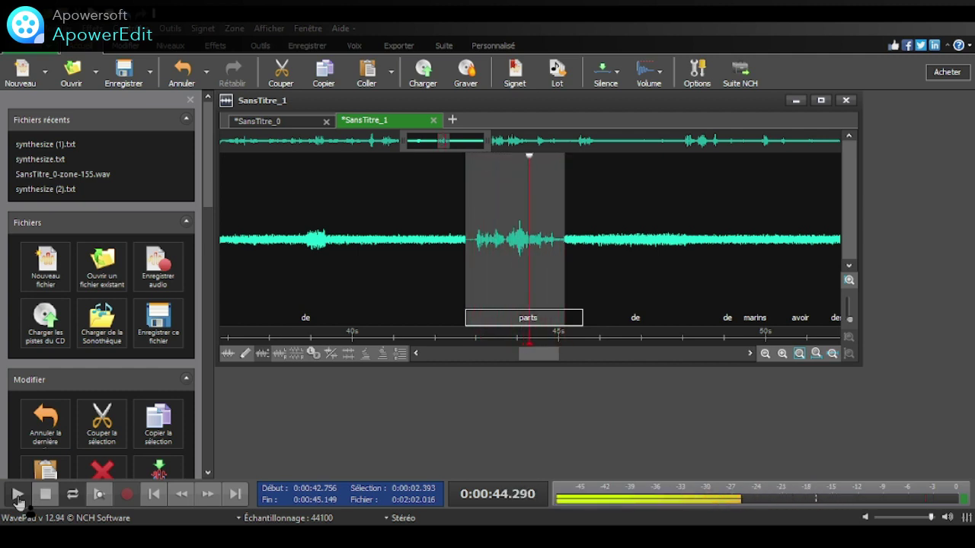
Step: Select about 7 seconds of audio between "qui" and "parts", raise its loudness, and listen to it before and after the change
{"action": "left_click", "coordinate": [18, 496]}
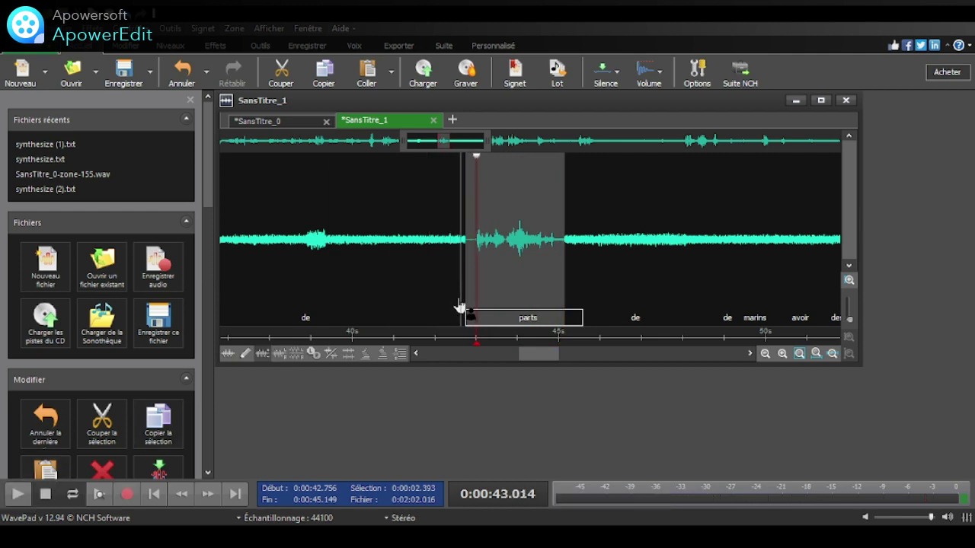
{"action": "left_click_drag", "start_coordinate": [460, 307], "coordinate": [447, 272]}
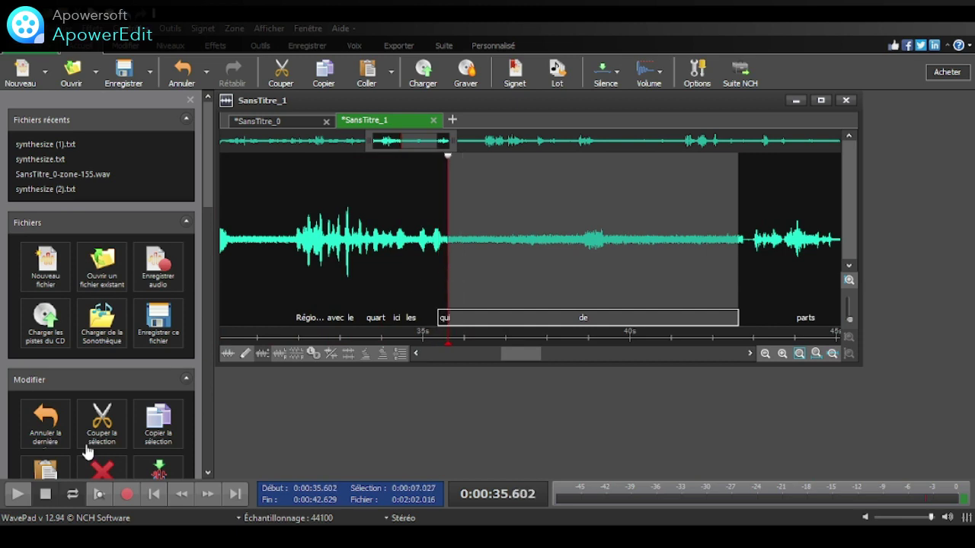
{"action": "left_click", "coordinate": [17, 495]}
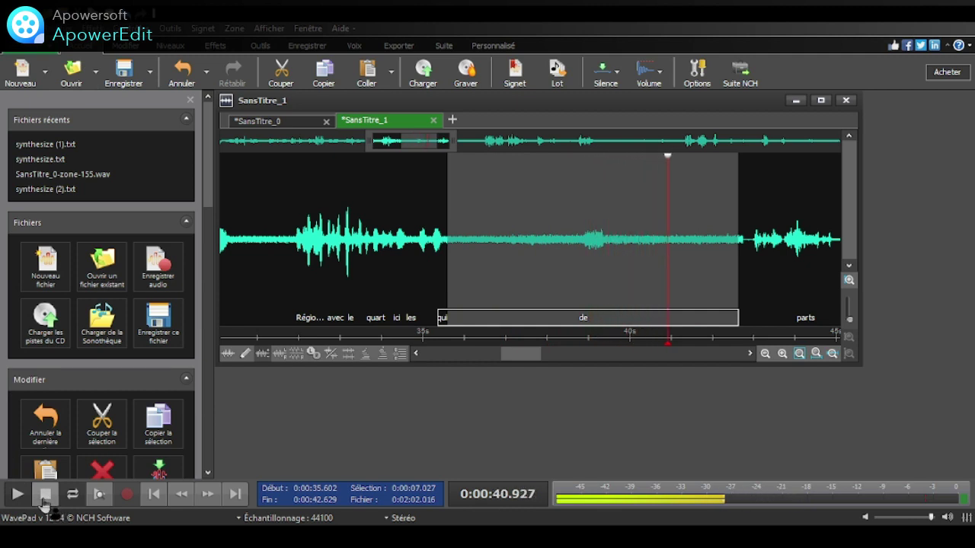
{"action": "left_click", "coordinate": [45, 495]}
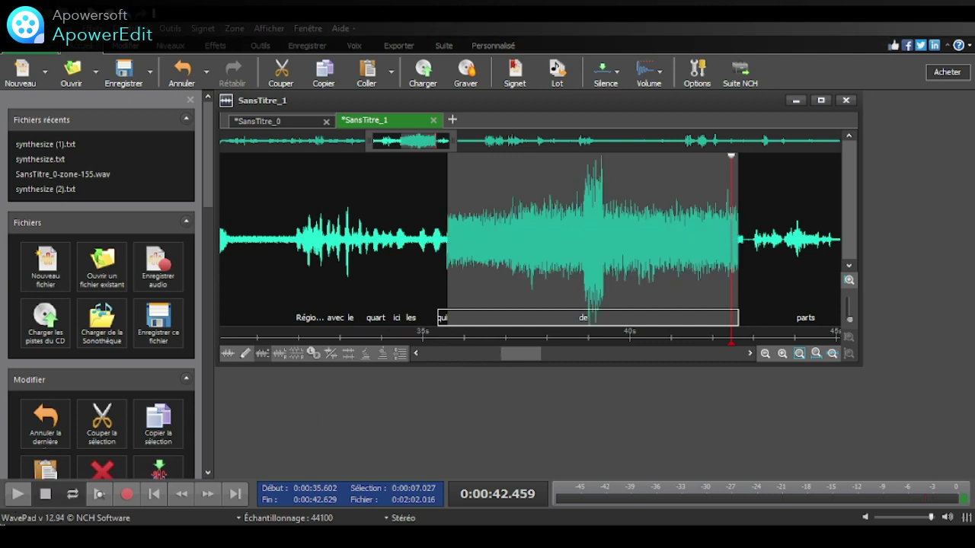
{"action": "left_click", "coordinate": [17, 494]}
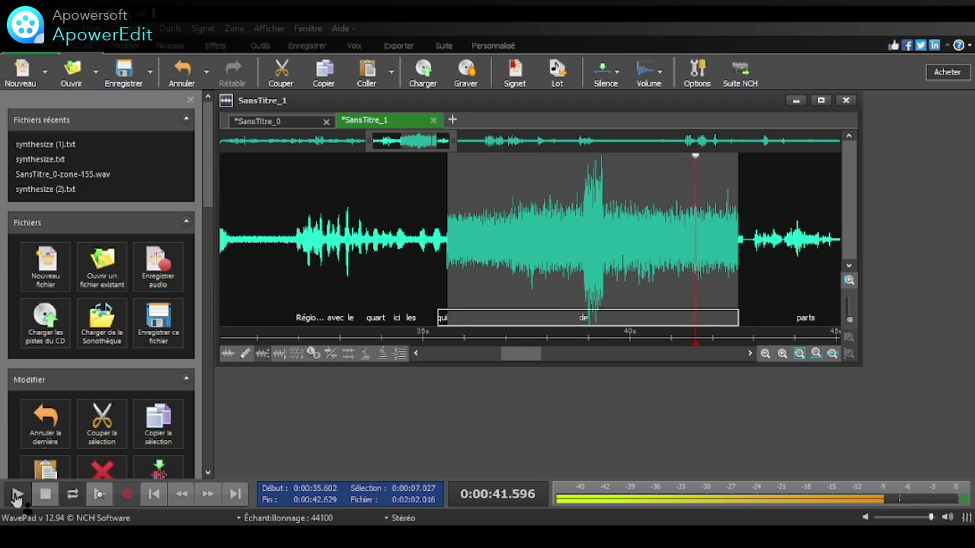
{"action": "left_click", "coordinate": [17, 496]}
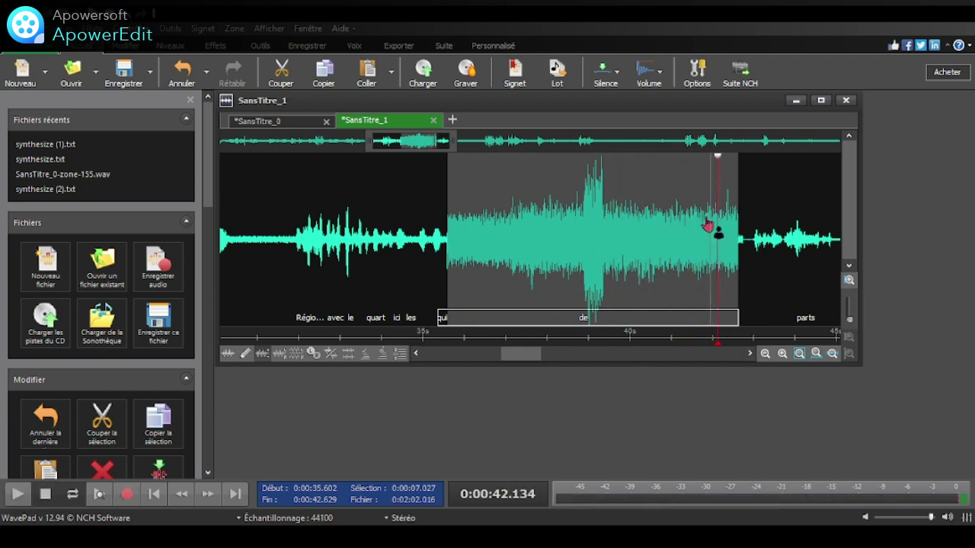
Step: Select about 2.5 seconds after the loud peak at "de", reduce its noise level, and listen to the result repeatedly
{"action": "left_click", "coordinate": [609, 303]}
{"action": "mouse_move", "coordinate": [596, 308]}
{"action": "left_mouse_down"}
{"action": "mouse_move", "coordinate": [713, 279]}
{"action": "mouse_move", "coordinate": [699, 284]}
{"action": "mouse_move", "coordinate": [697, 276]}
{"action": "left_mouse_up"}
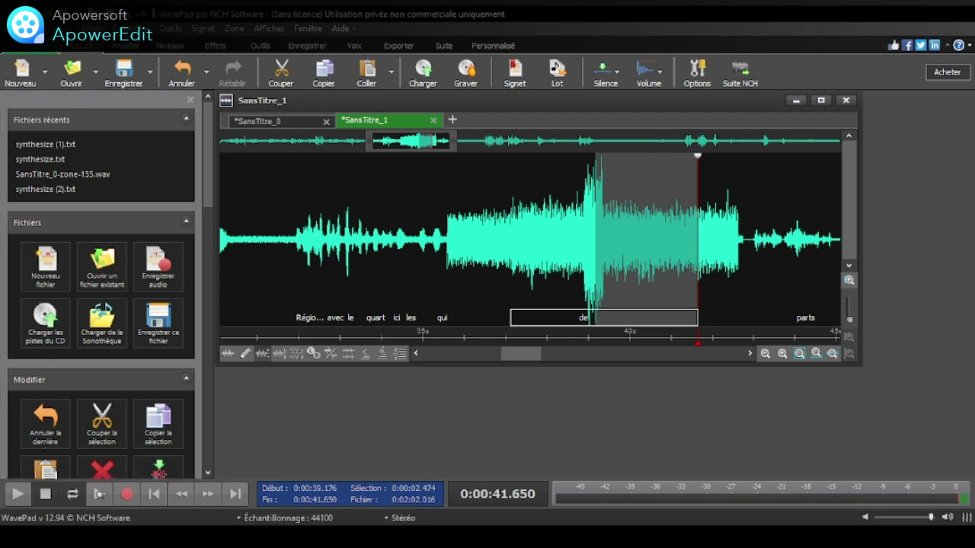
{"action": "left_click", "coordinate": [15, 497]}
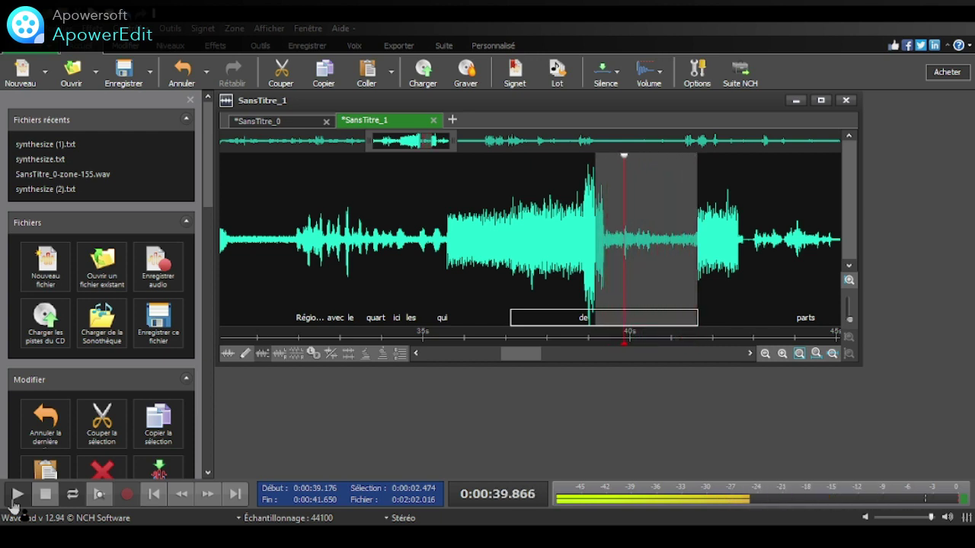
{"action": "left_click", "coordinate": [38, 495]}
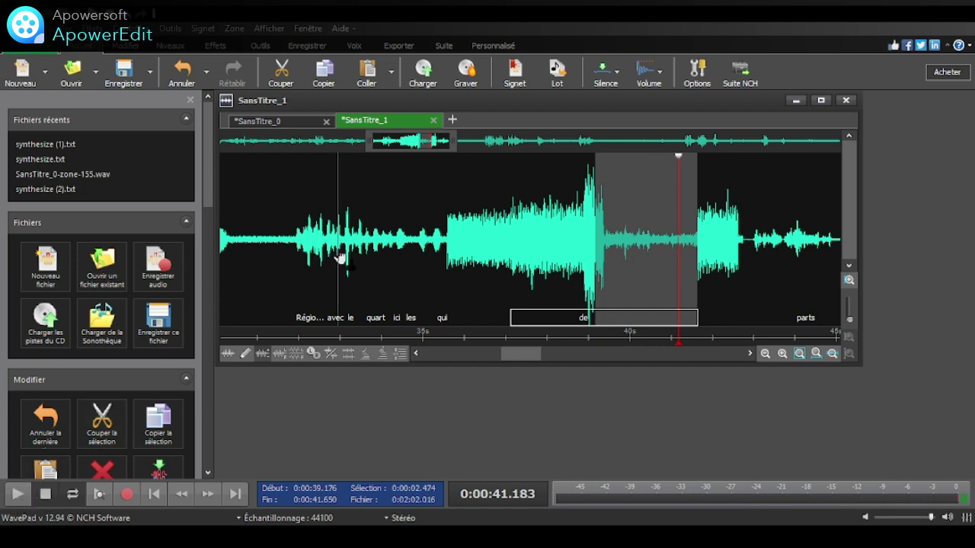
{"action": "left_click", "coordinate": [15, 495]}
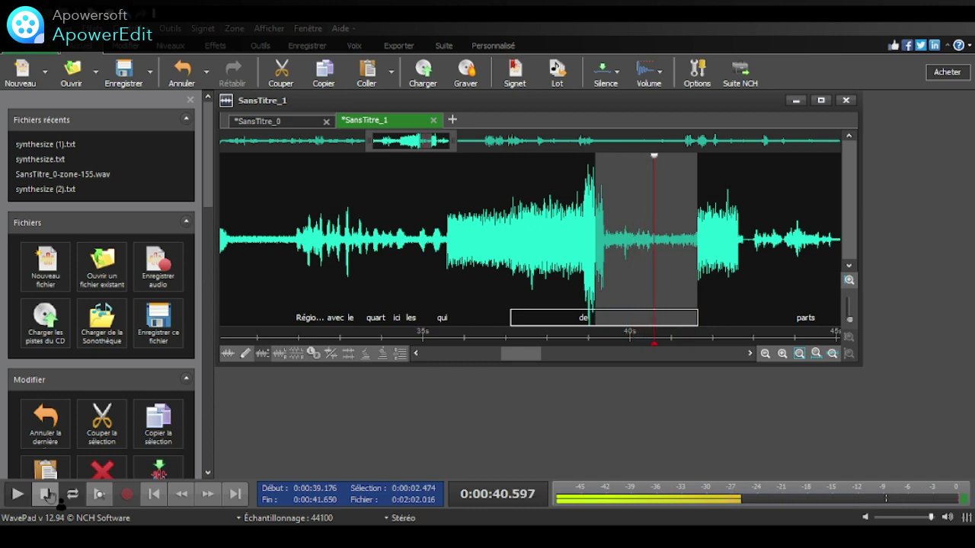
{"action": "left_click", "coordinate": [46, 495]}
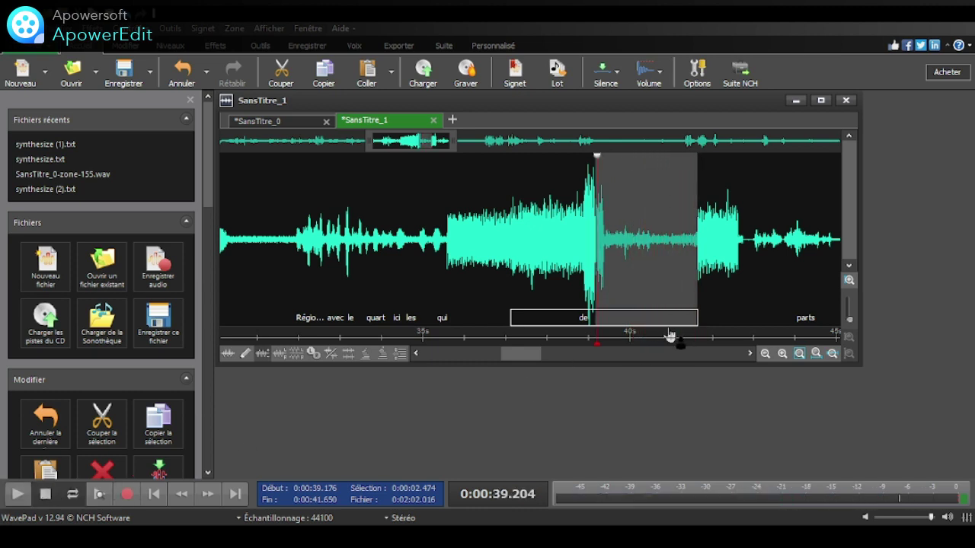
Step: Listen onward from the start of "parts" and stop at the word "avoir"
{"action": "left_click", "coordinate": [753, 292]}
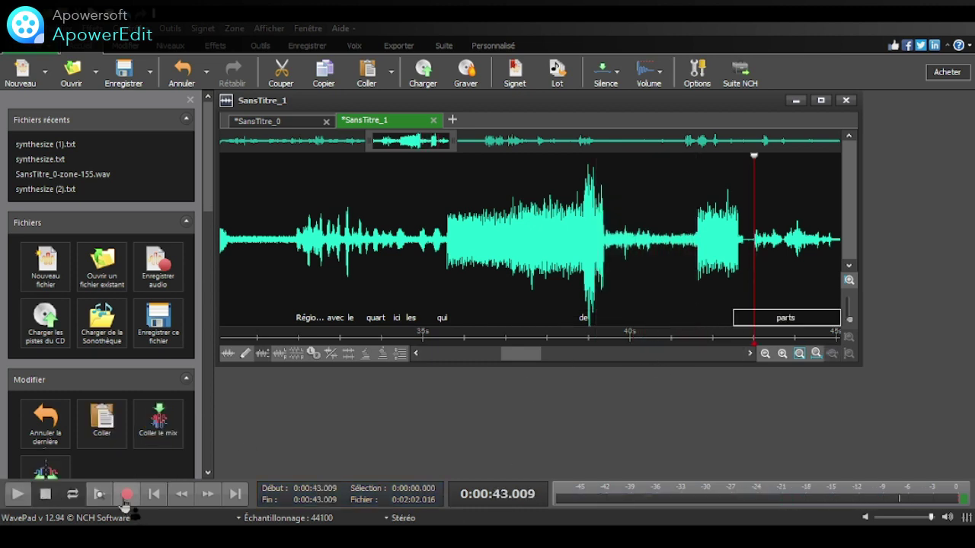
{"action": "left_click", "coordinate": [17, 495]}
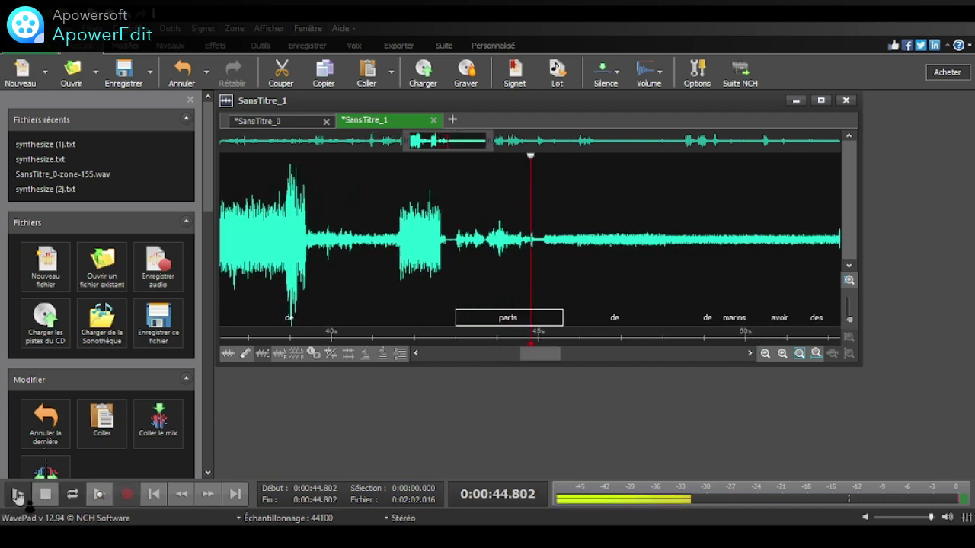
{"action": "left_click", "coordinate": [18, 495]}
{"action": "left_click", "coordinate": [18, 495]}
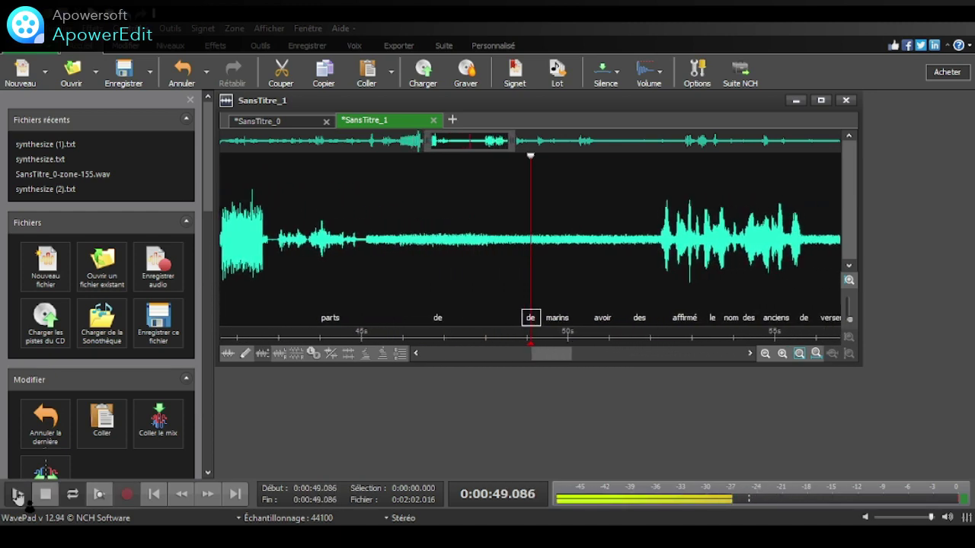
{"action": "left_click", "coordinate": [18, 495]}
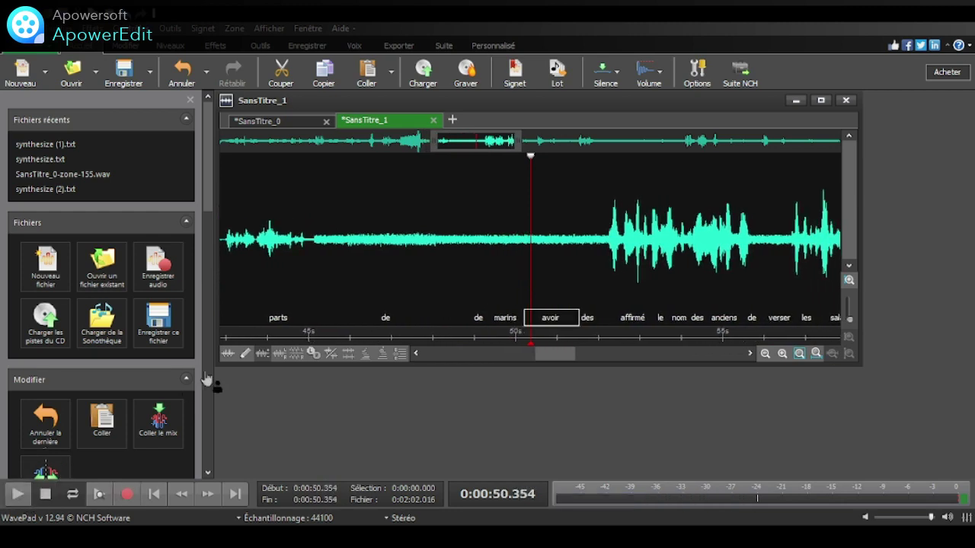
Step: Select about 7.1 seconds from the end of "parts" through "des", amplify it, reduce its noise, and play it back
{"action": "left_click_drag", "start_coordinate": [311, 309], "coordinate": [608, 270]}
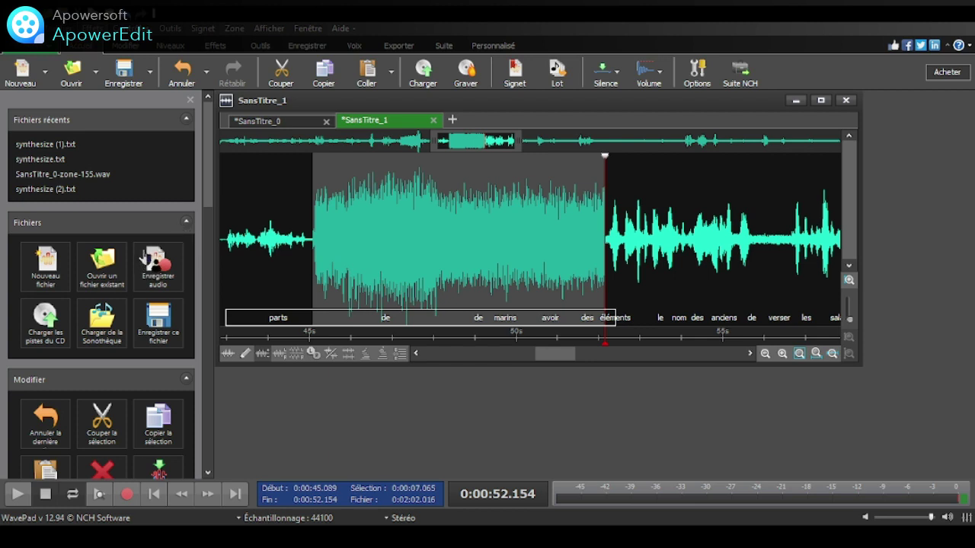
{"action": "left_click_drag", "start_coordinate": [140, 287], "coordinate": [631, 295]}
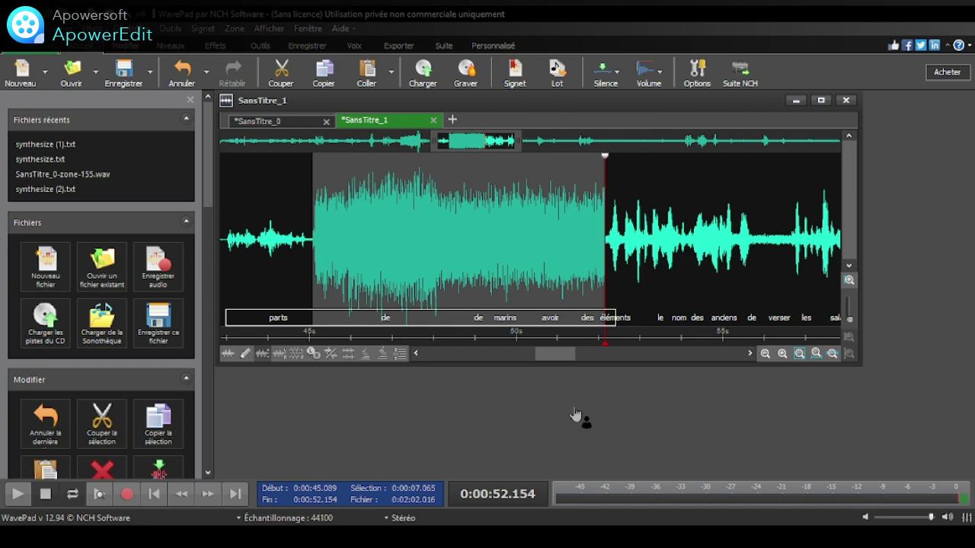
{"action": "left_click", "coordinate": [18, 494]}
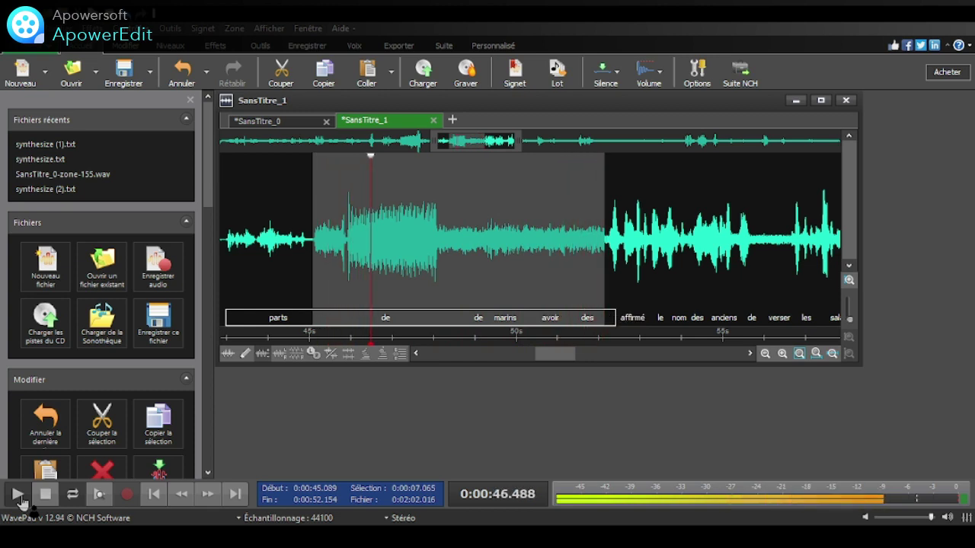
{"action": "left_click", "coordinate": [45, 496]}
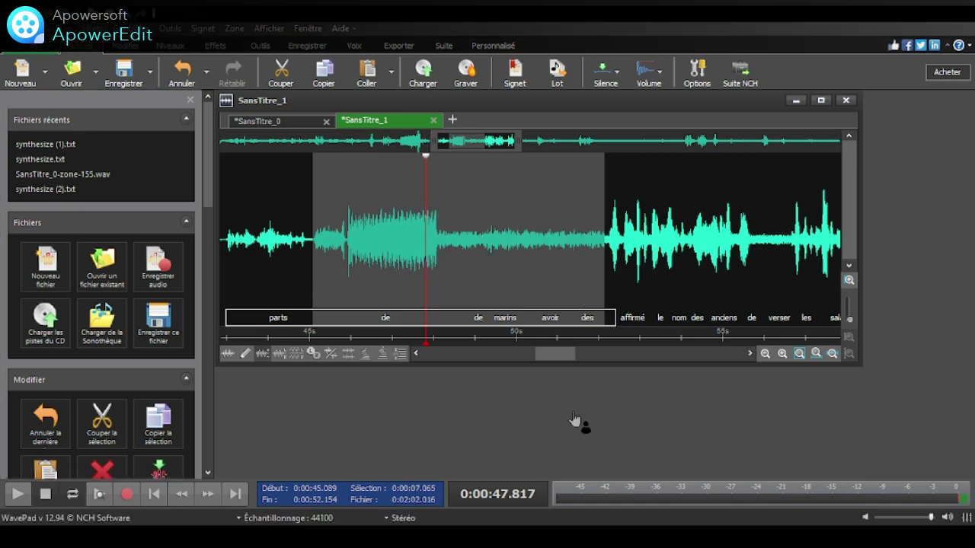
{"action": "left_click", "coordinate": [16, 494]}
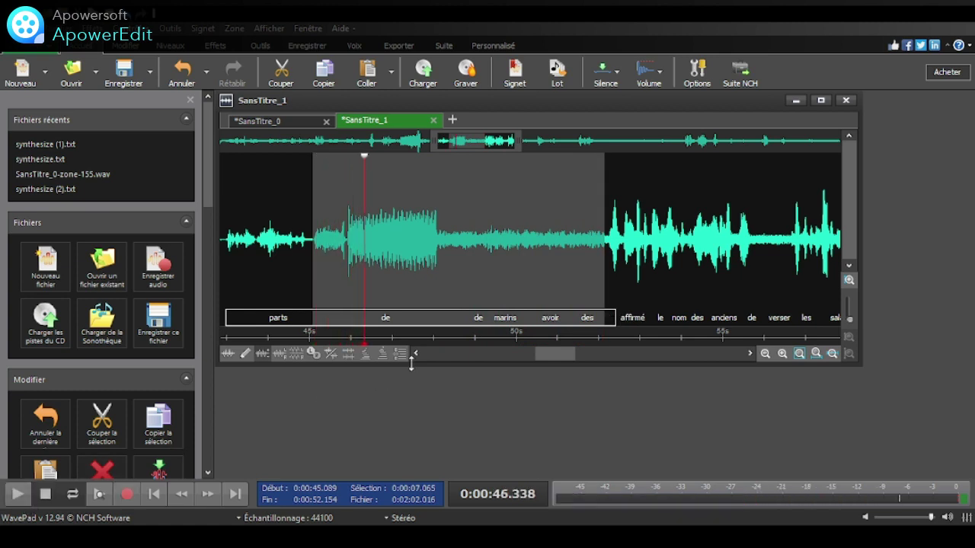
Step: Select about 4.1 seconds from the end of the loud section through "des", reduce its noise further, and replay it repeatedly
{"action": "left_click", "coordinate": [441, 305]}
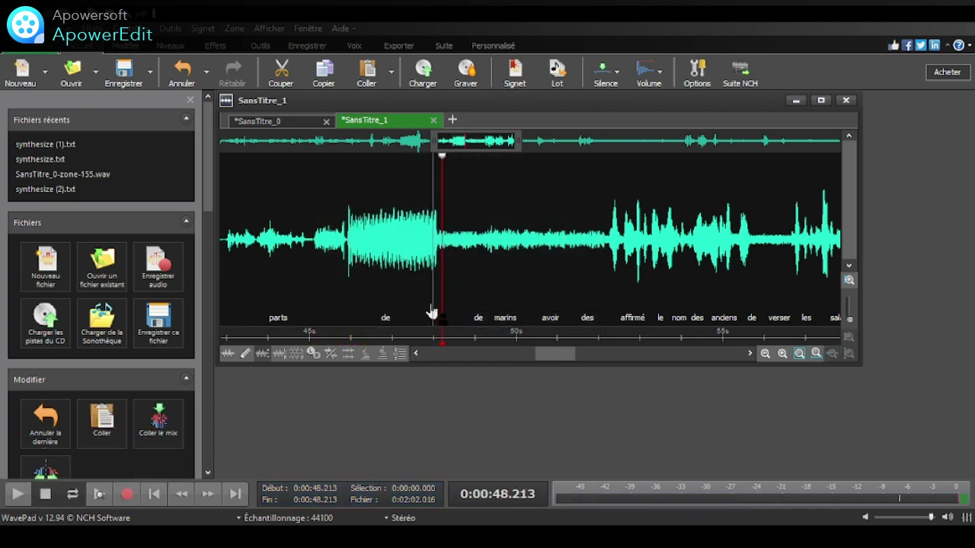
{"action": "left_click_drag", "start_coordinate": [437, 308], "coordinate": [610, 272]}
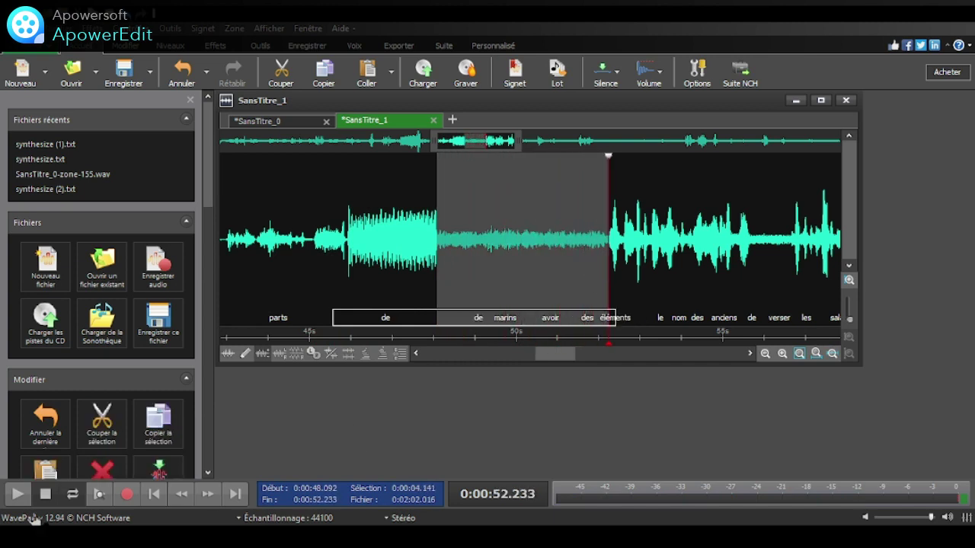
{"action": "left_click", "coordinate": [19, 500]}
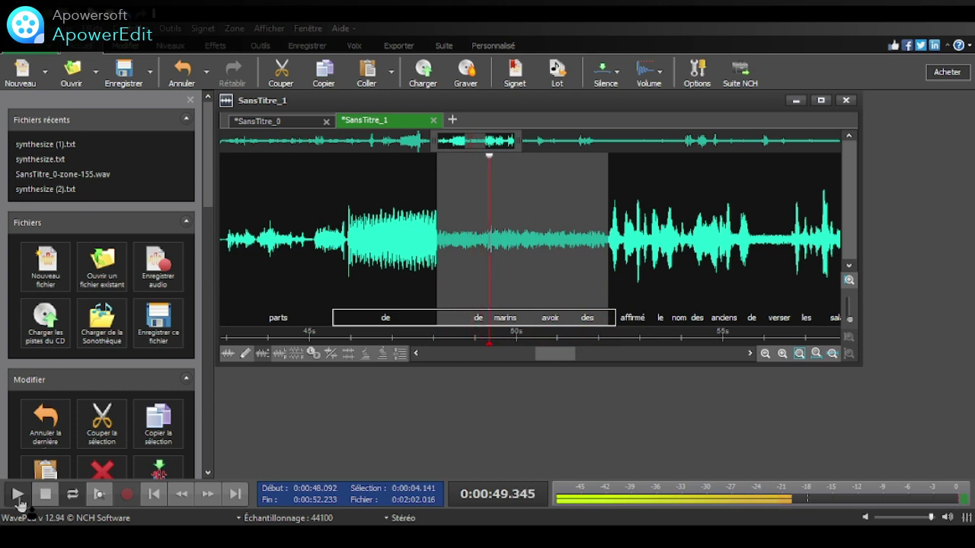
{"action": "left_click", "coordinate": [19, 500]}
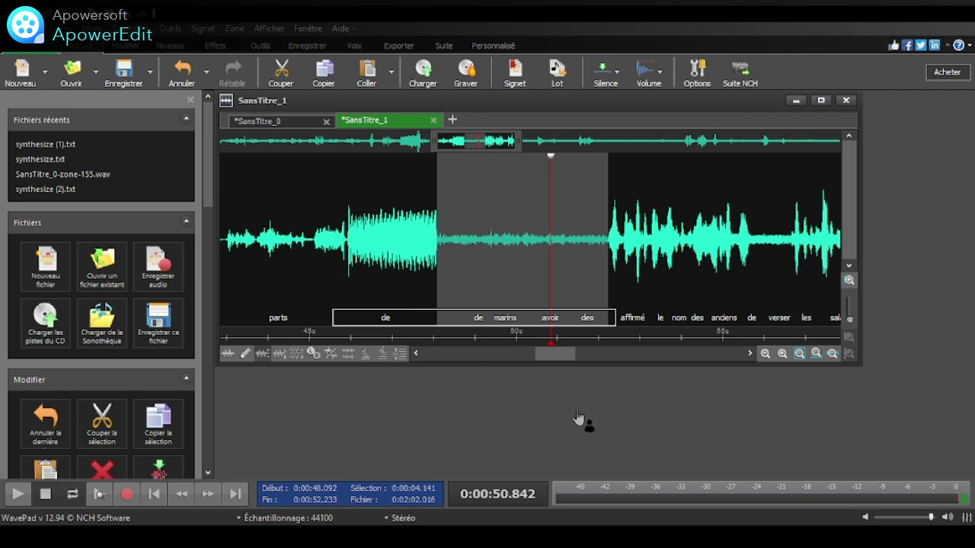
{"action": "left_click", "coordinate": [16, 494]}
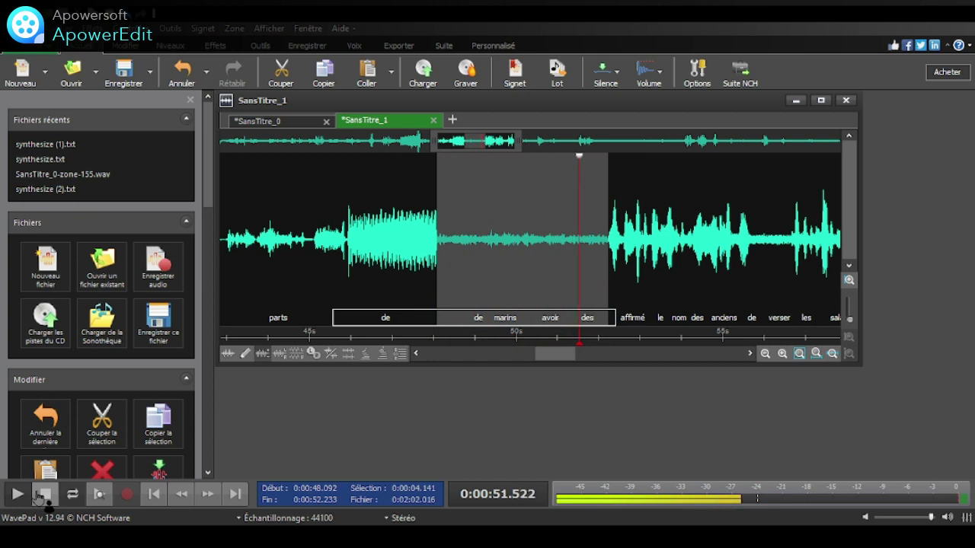
{"action": "left_click", "coordinate": [40, 496]}
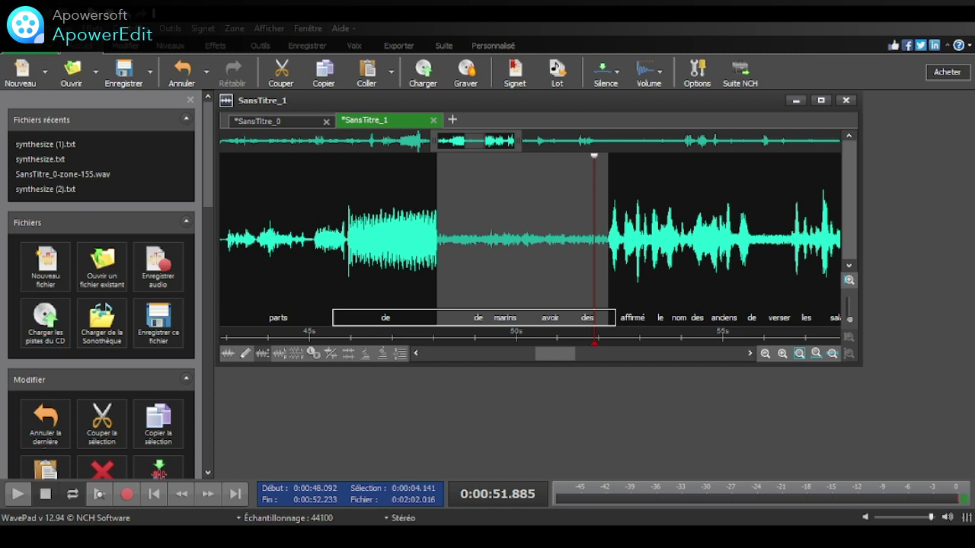
{"action": "left_click", "coordinate": [16, 495]}
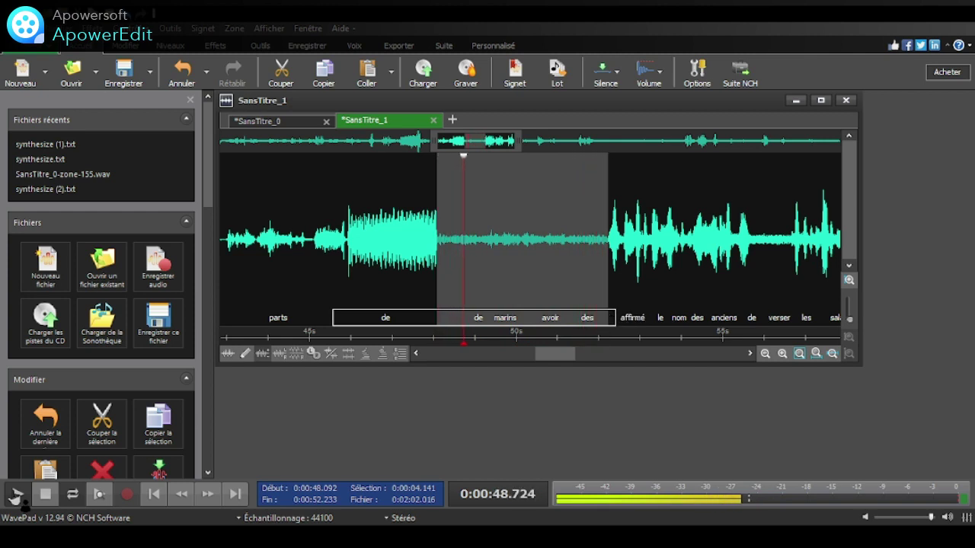
{"action": "left_click", "coordinate": [15, 495]}
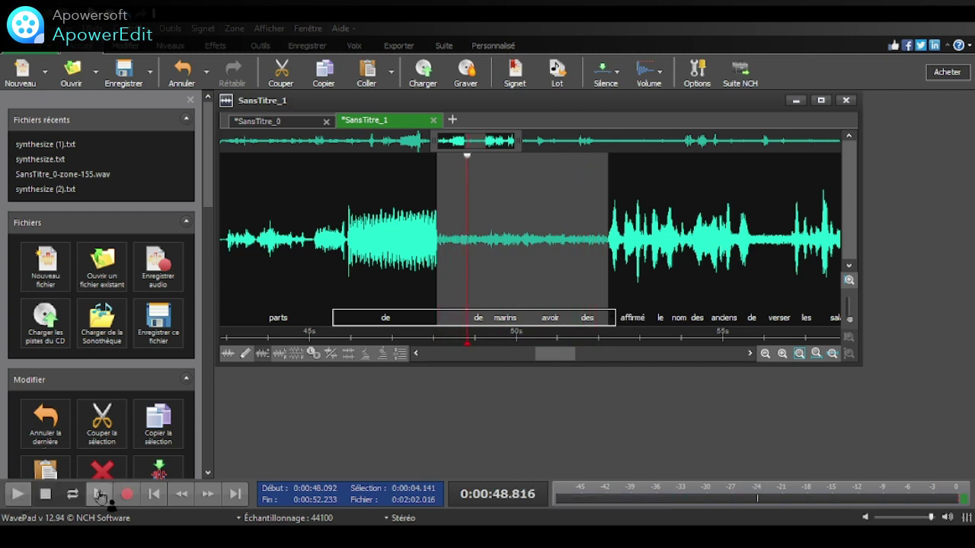
Step: Listen onward from just after "des" and stop shortly past the one-minute mark
{"action": "left_click", "coordinate": [614, 301]}
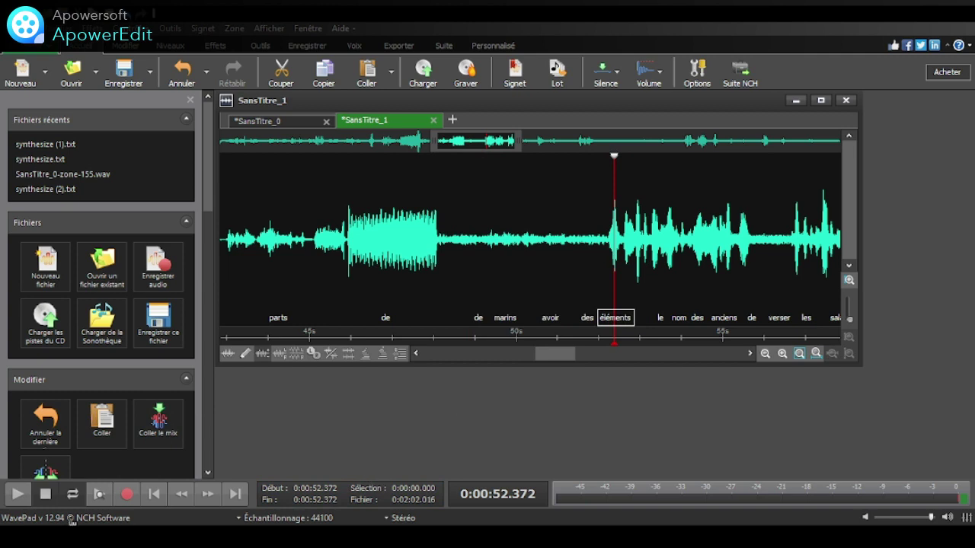
{"action": "left_click", "coordinate": [17, 495]}
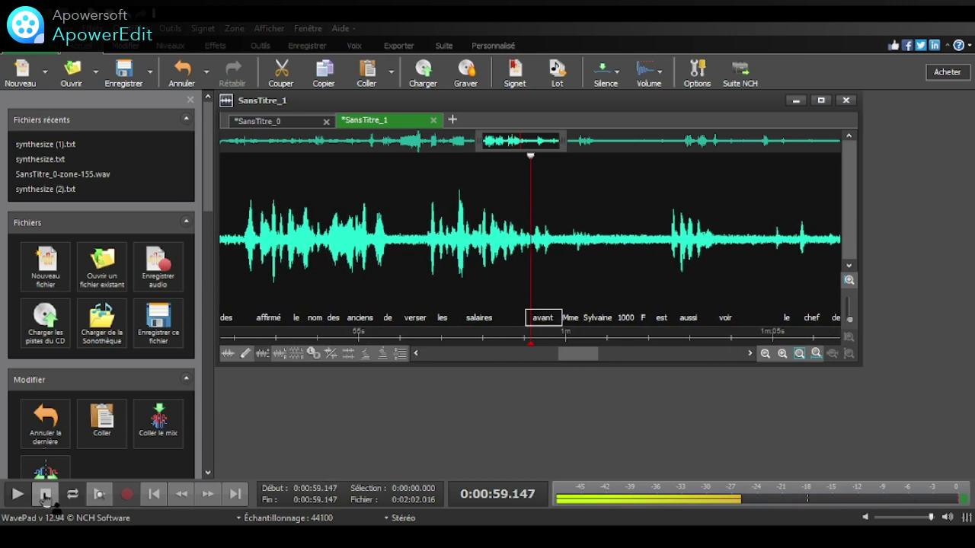
{"action": "left_click", "coordinate": [45, 497]}
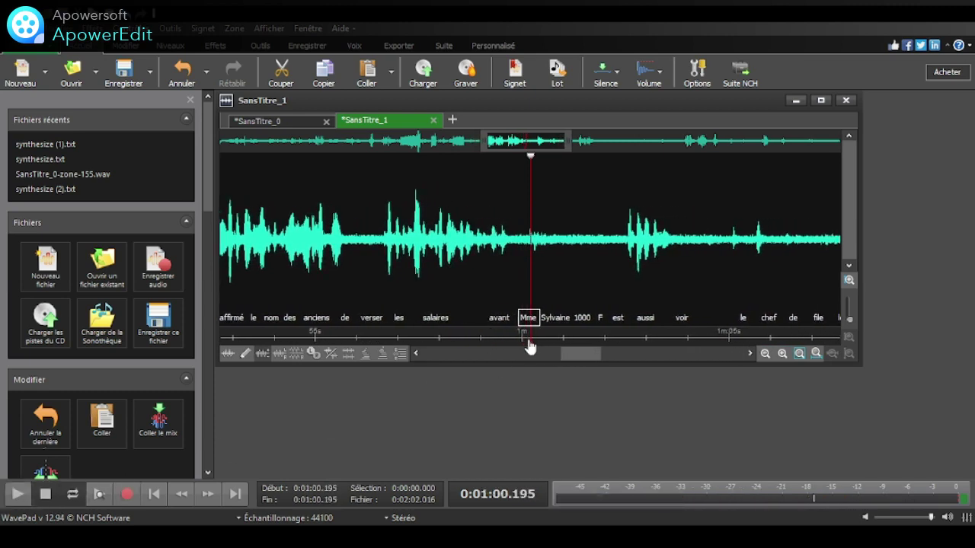
Step: Select about 2.9 seconds of audio from "avant" to "est", reduce its background noise, and listen to it repeatedly
{"action": "left_click", "coordinate": [624, 304]}
{"action": "left_click_drag", "start_coordinate": [623, 304], "coordinate": [507, 303]}
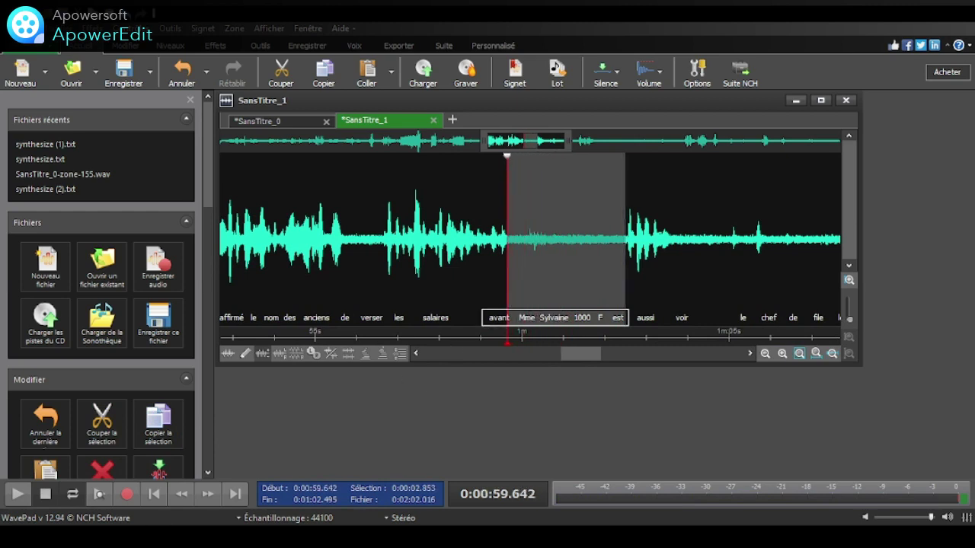
{"action": "left_click", "coordinate": [10, 497]}
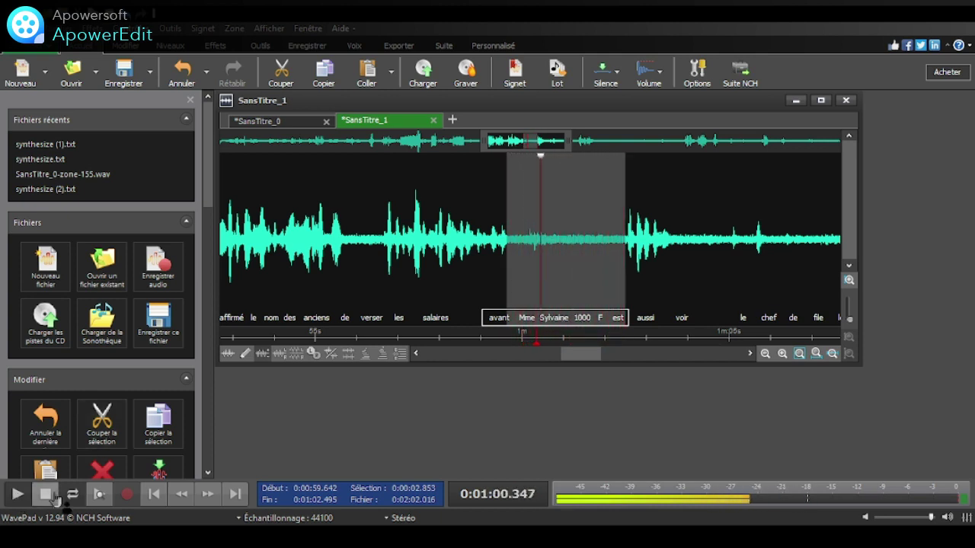
{"action": "left_click", "coordinate": [45, 493]}
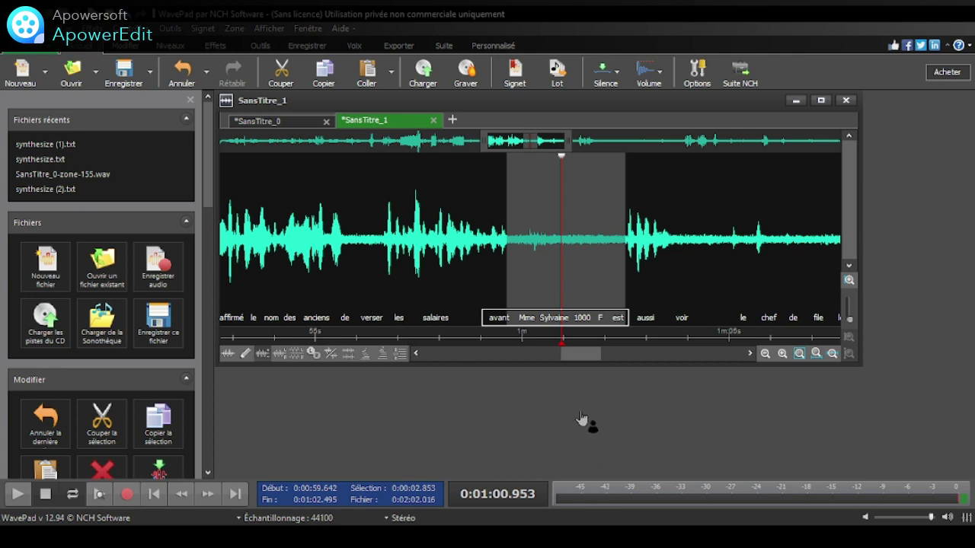
{"action": "left_click", "coordinate": [17, 494]}
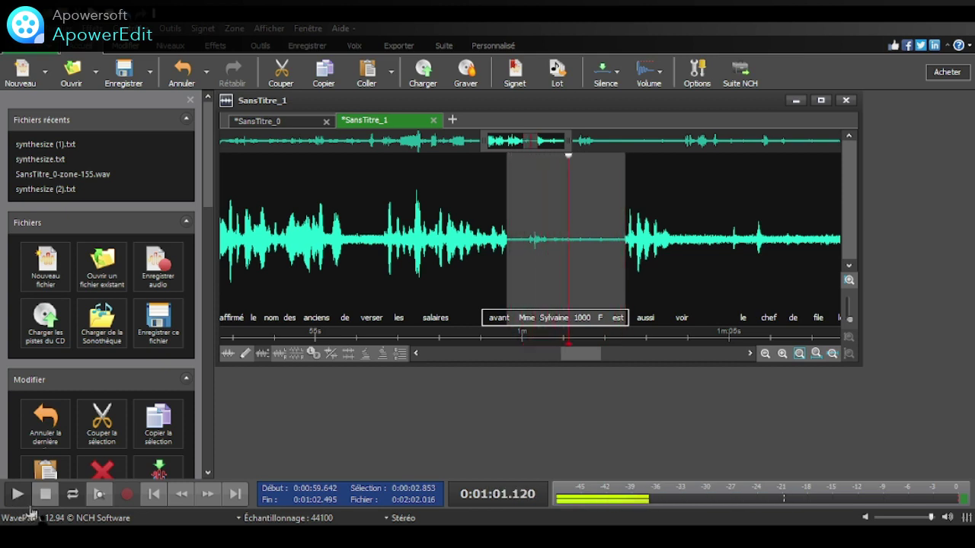
Step: Amplify the 2.9-second selection from "avant" to "est", reduce its noise, and replay it
{"action": "left_click", "coordinate": [47, 497]}
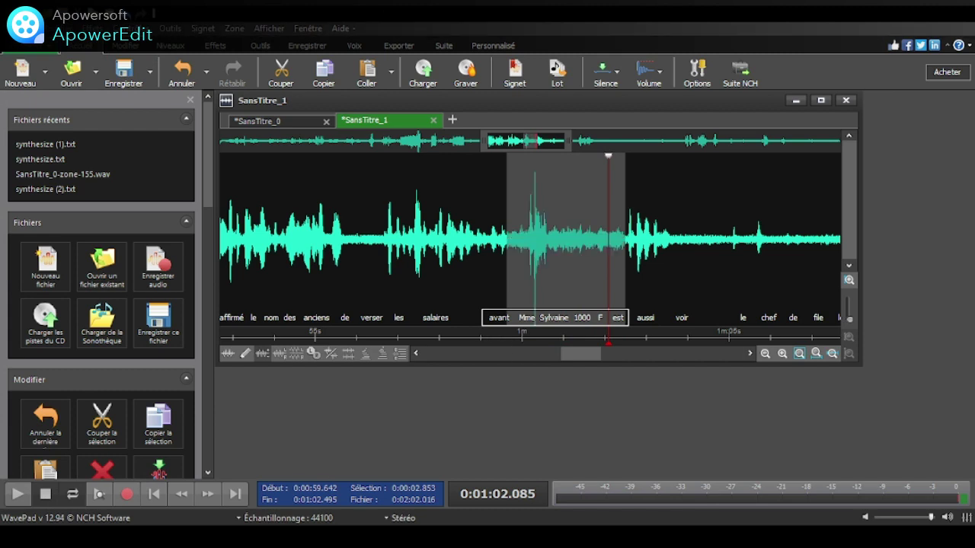
{"action": "left_click", "coordinate": [17, 494]}
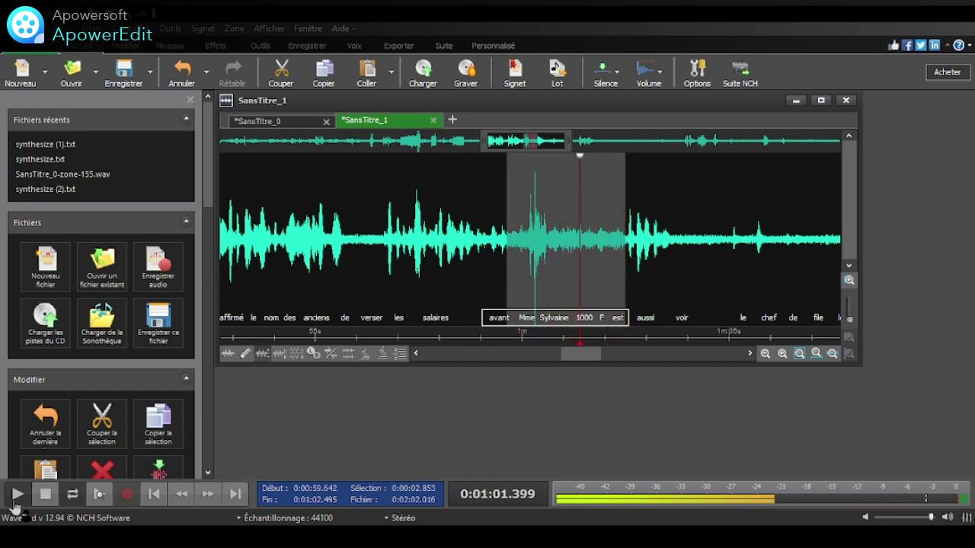
{"action": "left_click", "coordinate": [46, 495]}
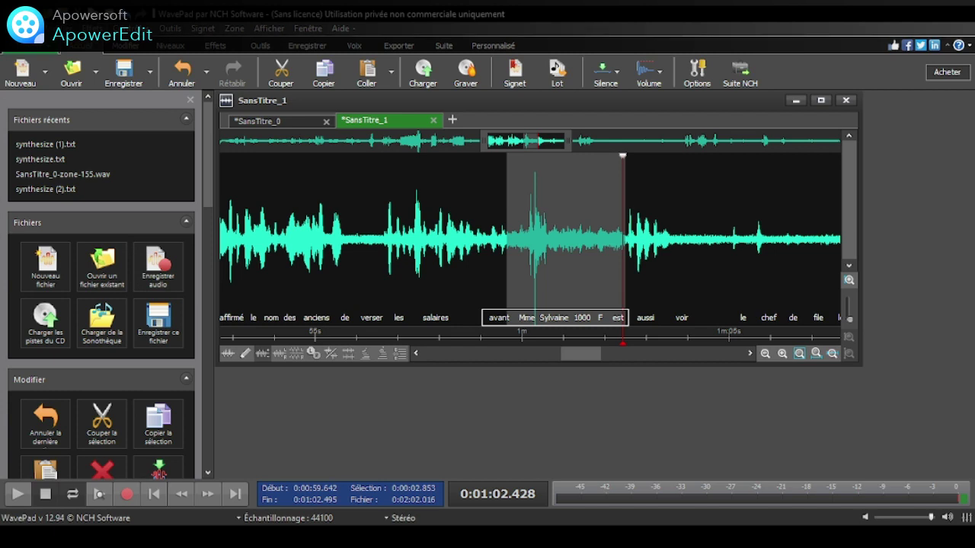
{"action": "left_click", "coordinate": [16, 495]}
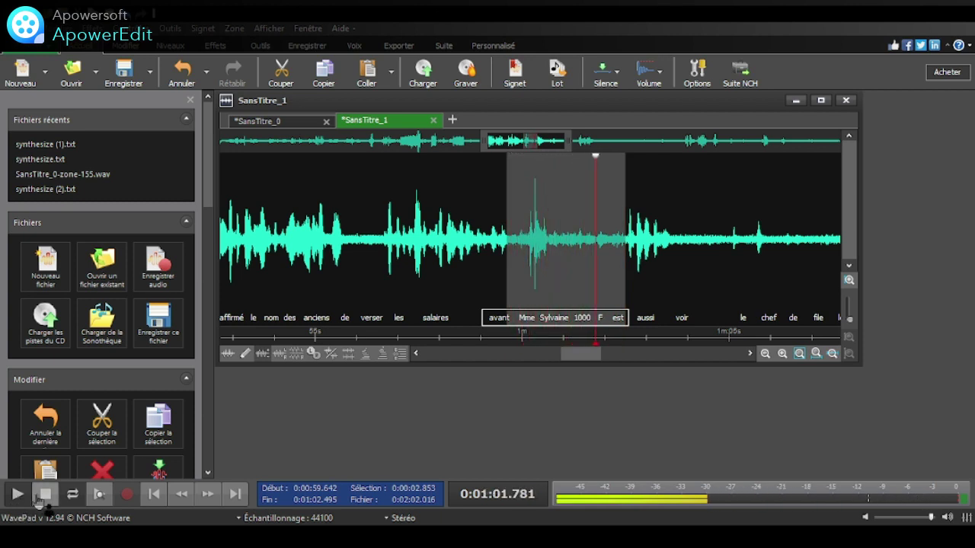
{"action": "left_click", "coordinate": [42, 495]}
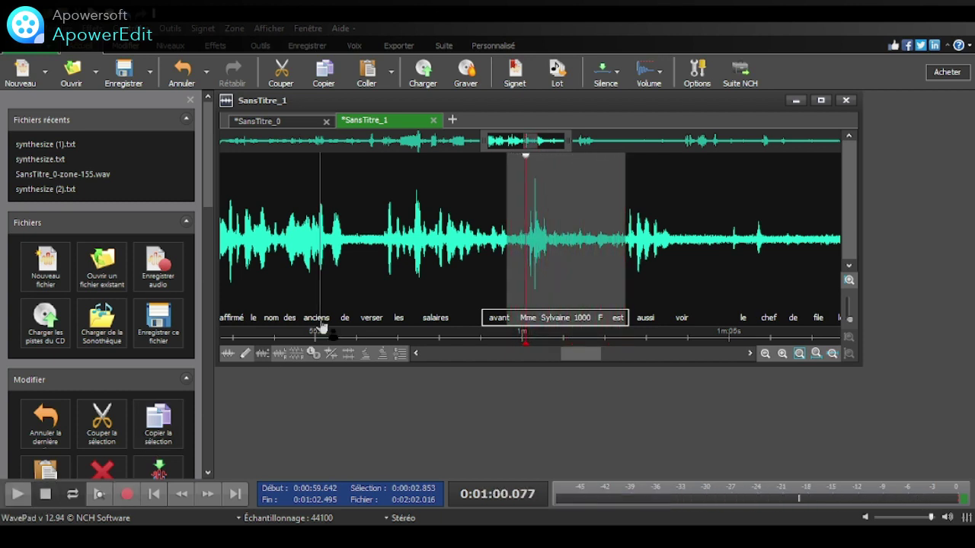
Step: Select about 4.8 seconds from "verser" to "1000" and play the passage in its context
{"action": "left_click_drag", "start_coordinate": [377, 297], "coordinate": [577, 254]}
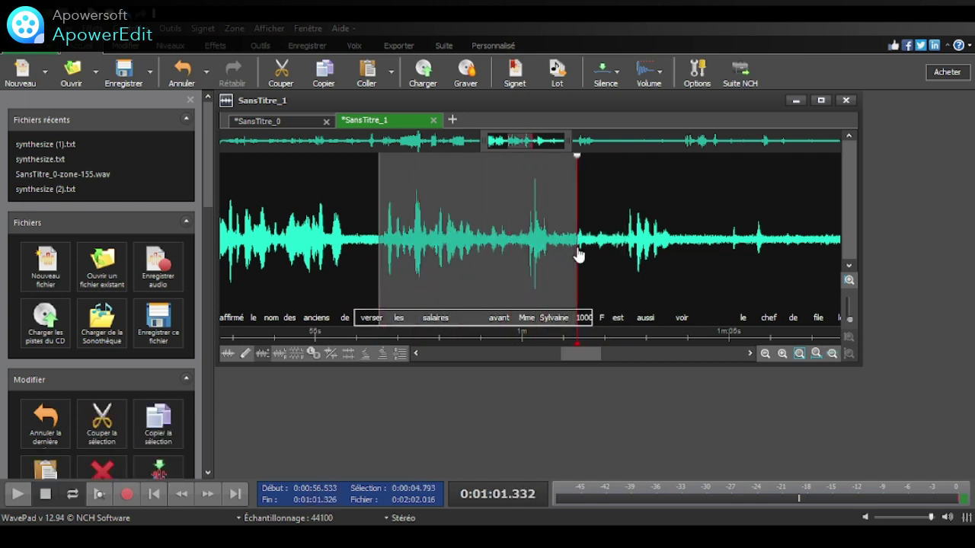
{"action": "left_click", "coordinate": [15, 495]}
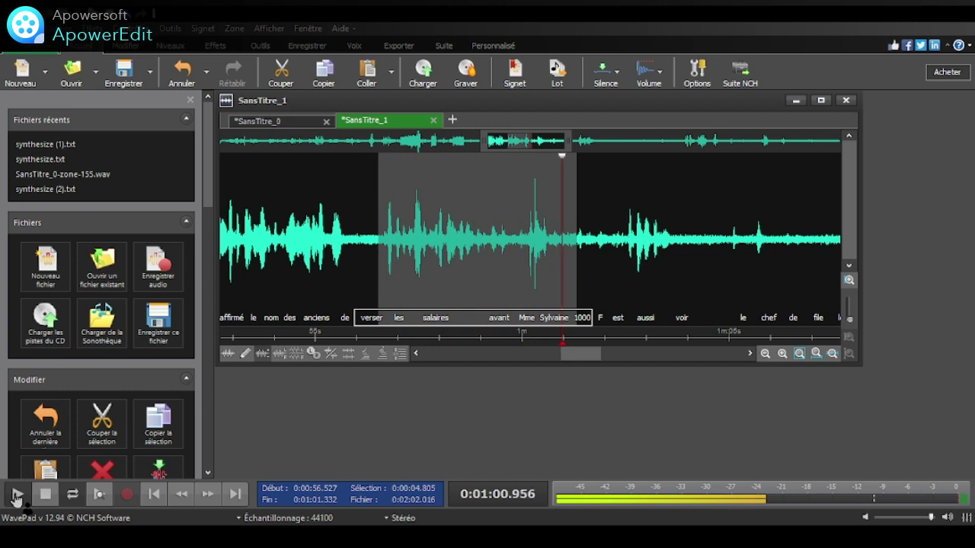
{"action": "left_click", "coordinate": [47, 495]}
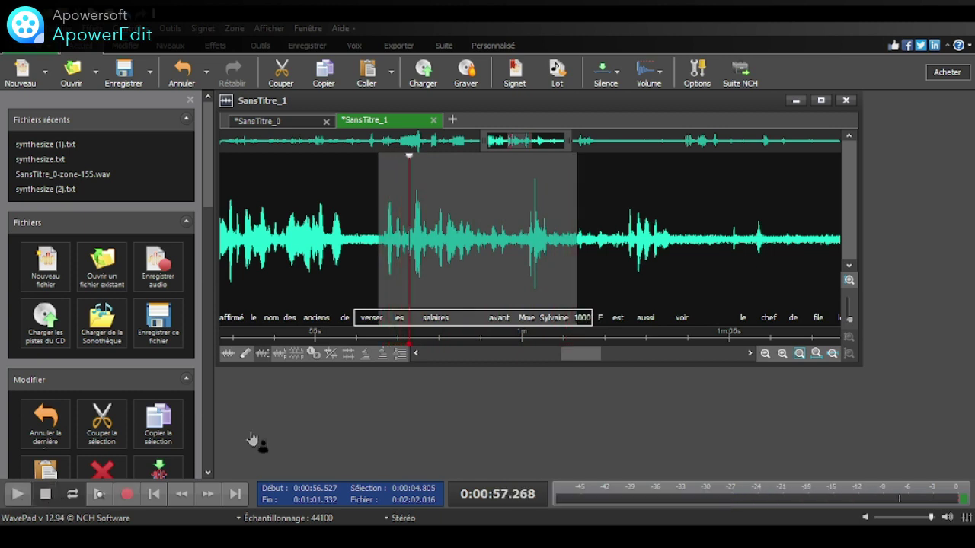
Step: Select about 1.4 seconds from "1000" to the start of "aussi" and play it back
{"action": "left_click", "coordinate": [592, 296]}
{"action": "left_click_drag", "start_coordinate": [585, 296], "coordinate": [631, 275]}
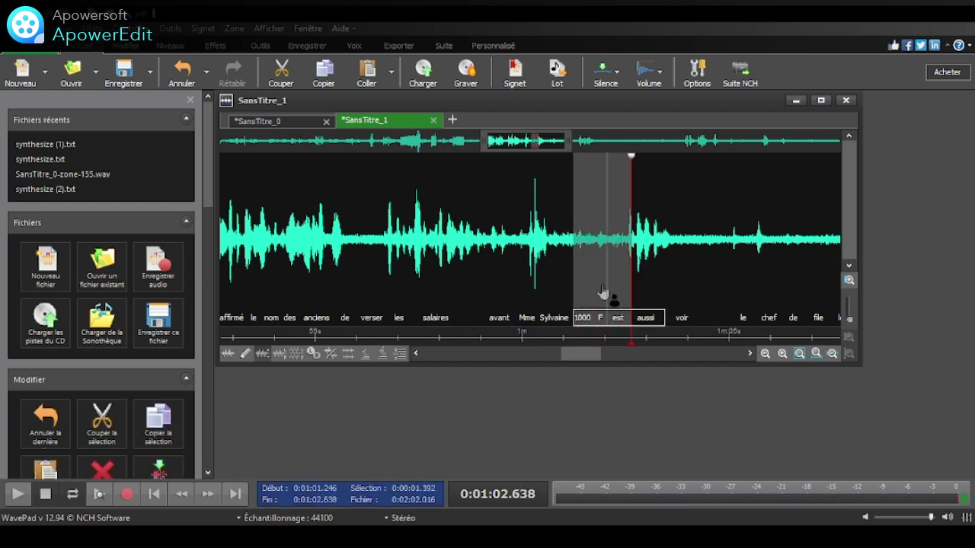
{"action": "left_click", "coordinate": [17, 497]}
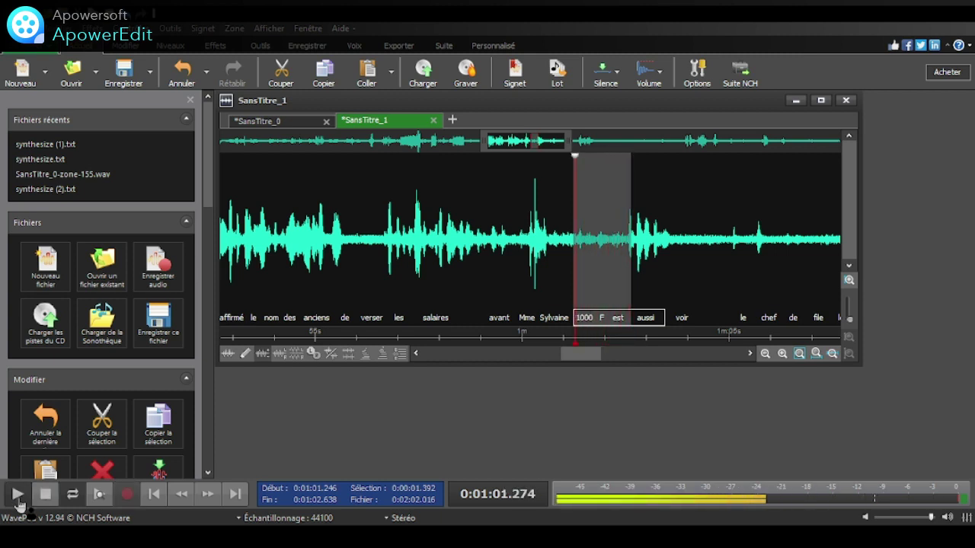
{"action": "left_click", "coordinate": [45, 495]}
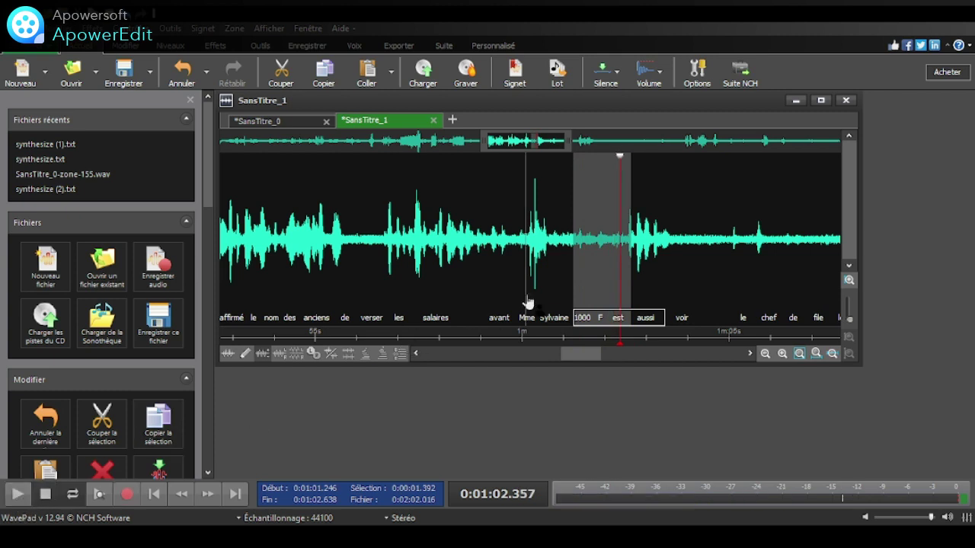
Step: Select about 1.4 seconds from just before "1000" through "est", amplify it, reduce its noise, and play it
{"action": "left_click", "coordinate": [568, 305]}
{"action": "left_click_drag", "start_coordinate": [569, 305], "coordinate": [629, 289]}
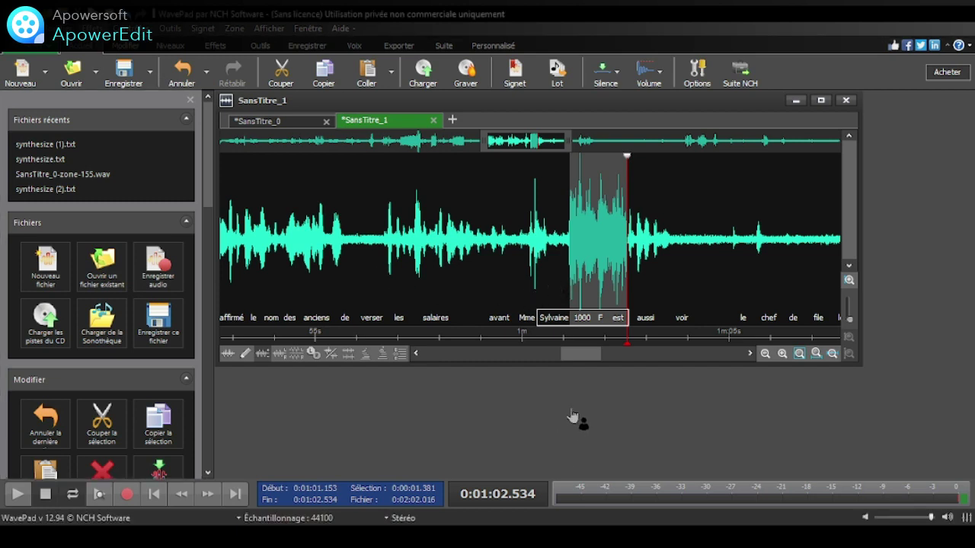
{"action": "left_click", "coordinate": [16, 495]}
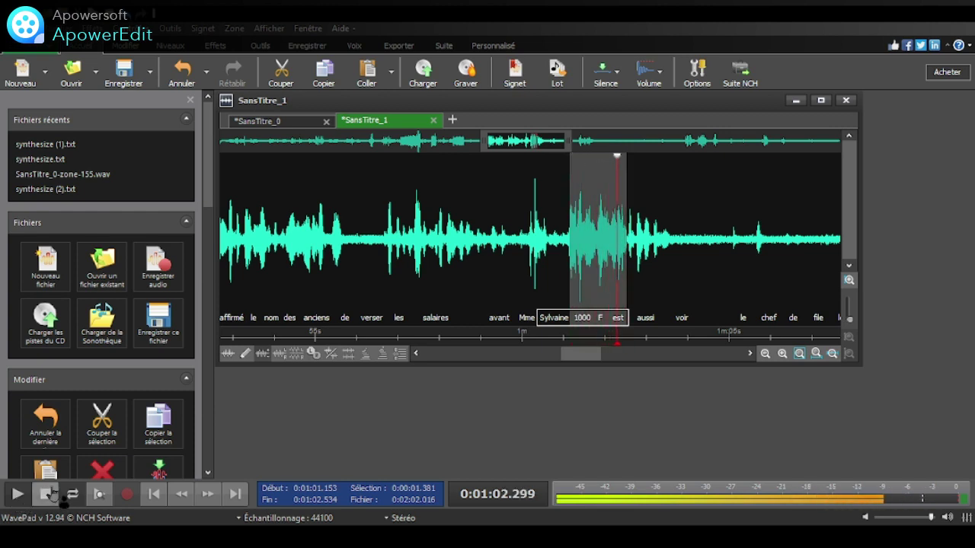
{"action": "left_click", "coordinate": [47, 494]}
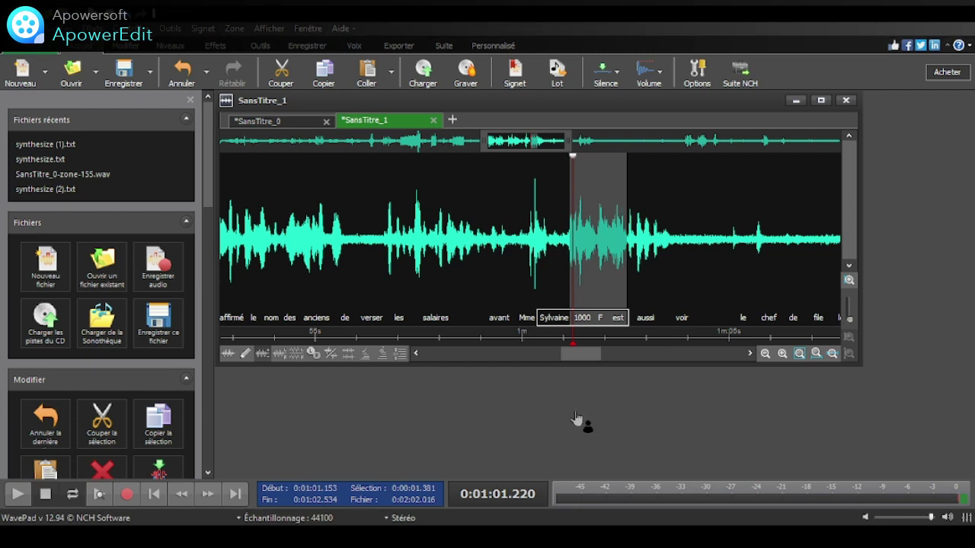
Step: Replay the cleaned 1.4-second passage ending at "est" repeatedly to make out what is said
{"action": "left_click", "coordinate": [17, 494]}
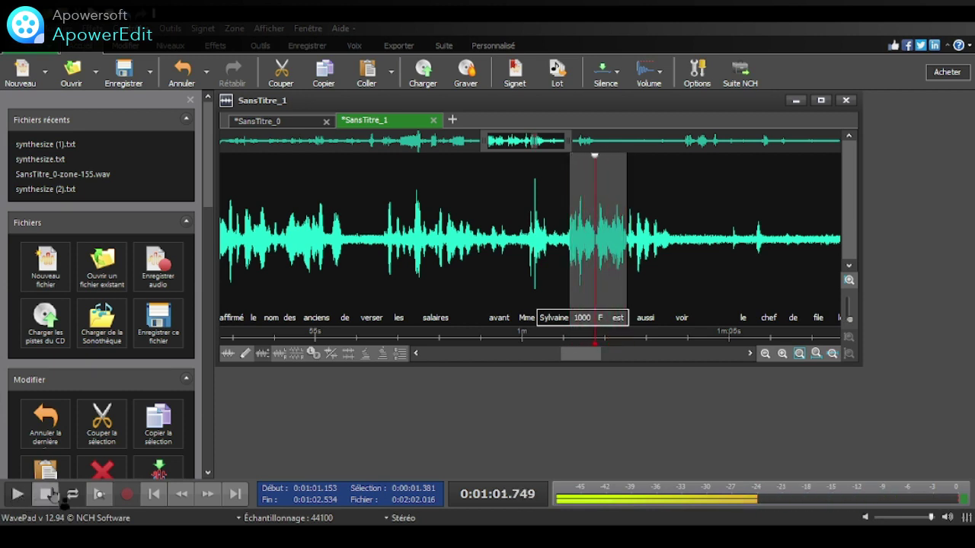
{"action": "left_click", "coordinate": [47, 495]}
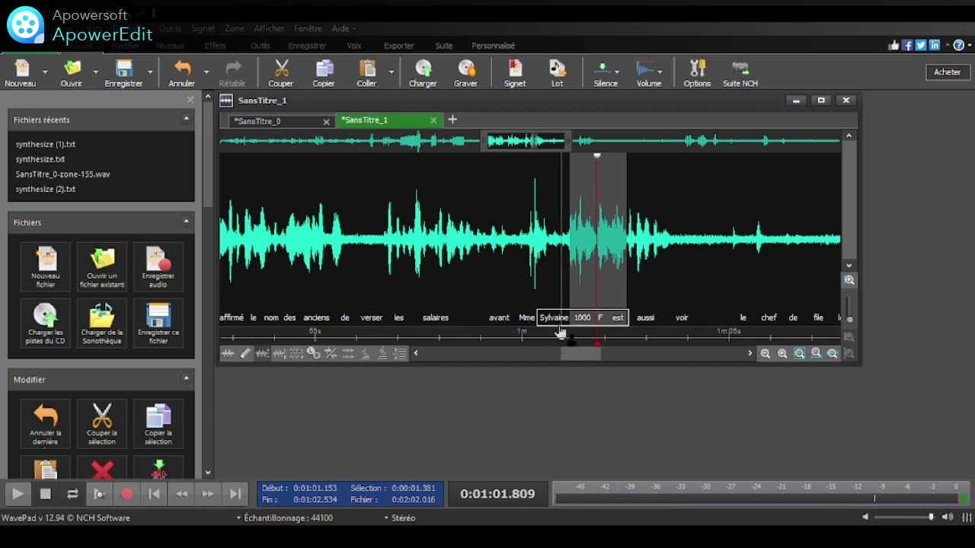
{"action": "left_click", "coordinate": [18, 497]}
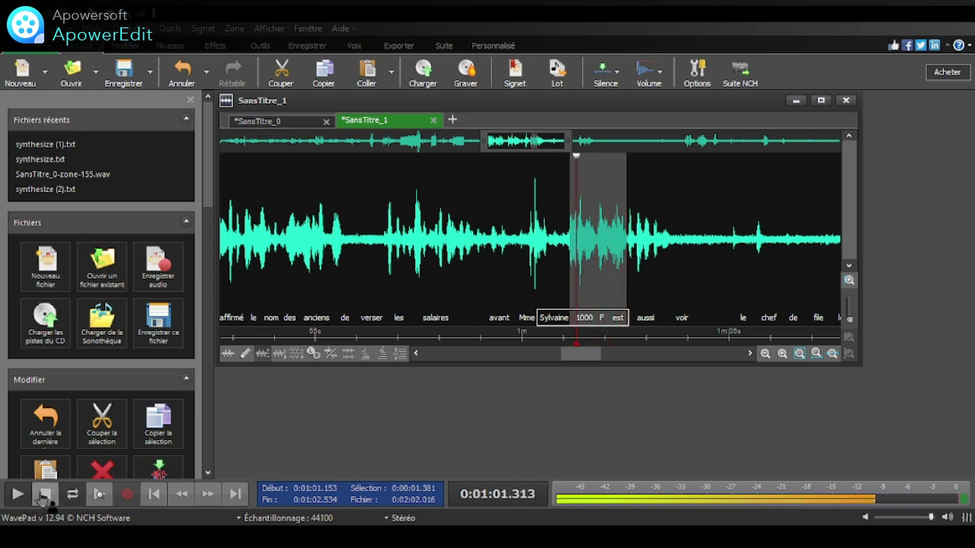
{"action": "left_click", "coordinate": [45, 494]}
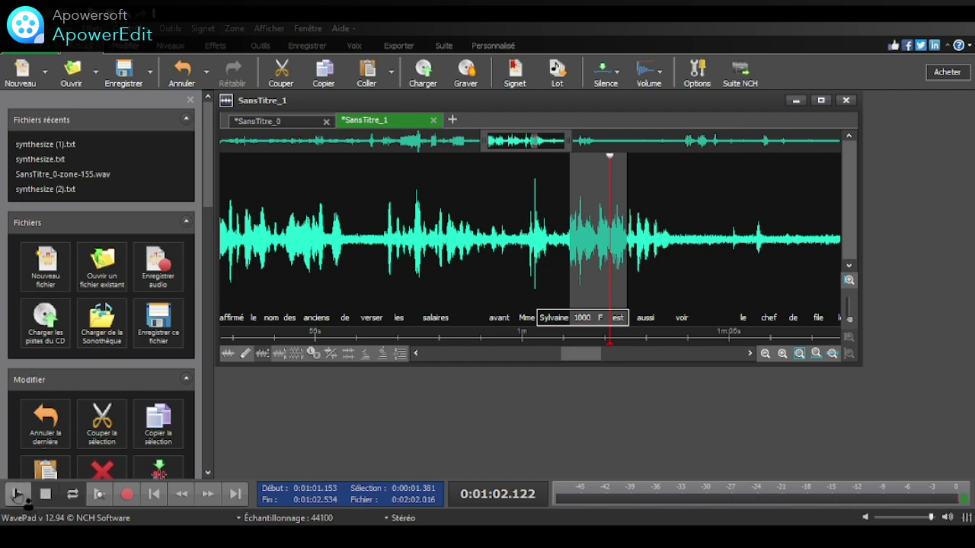
{"action": "left_click", "coordinate": [17, 495]}
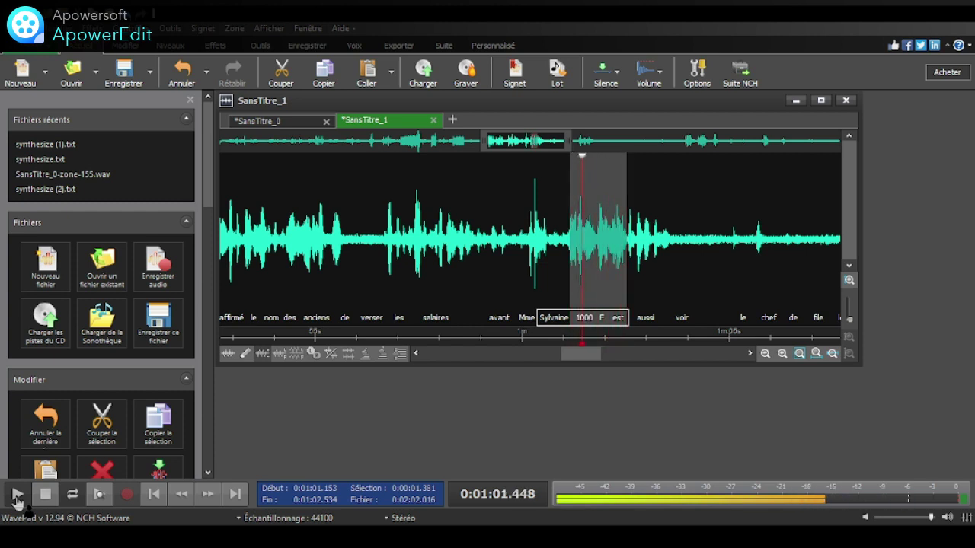
{"action": "left_click", "coordinate": [46, 497]}
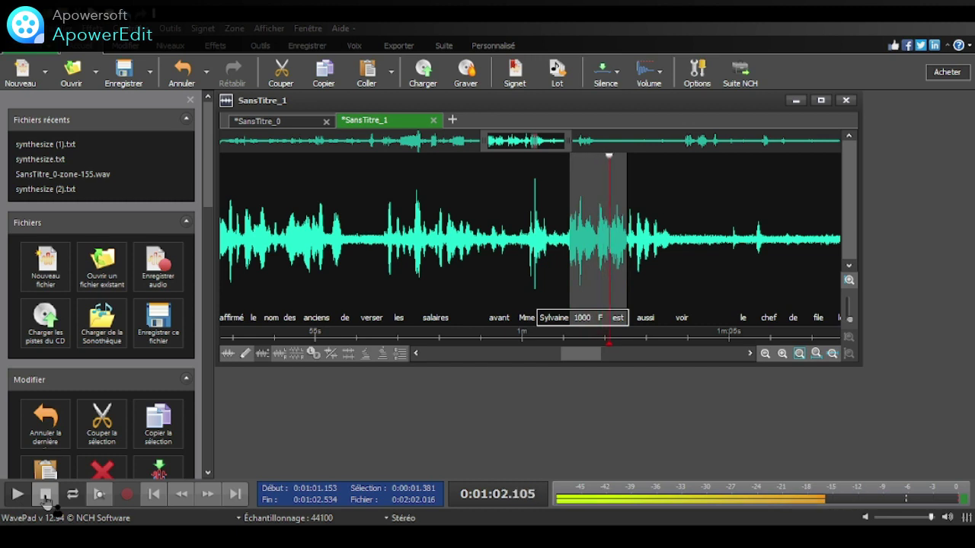
{"action": "left_click", "coordinate": [45, 495]}
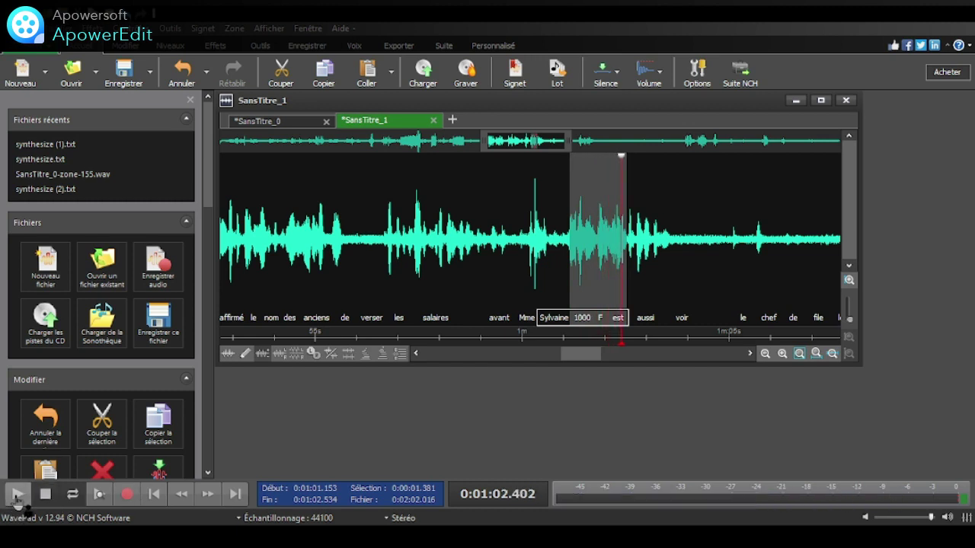
{"action": "left_click", "coordinate": [17, 495]}
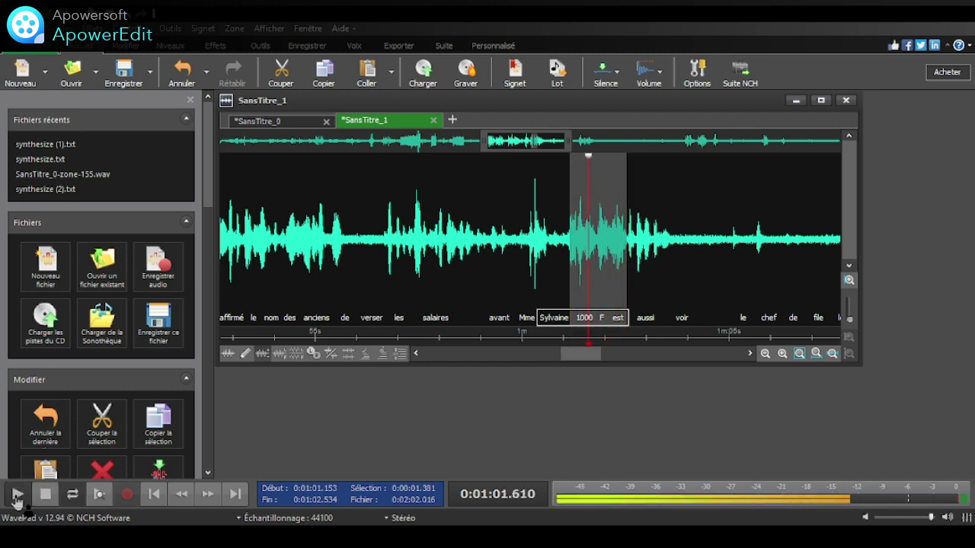
{"action": "left_click", "coordinate": [47, 496]}
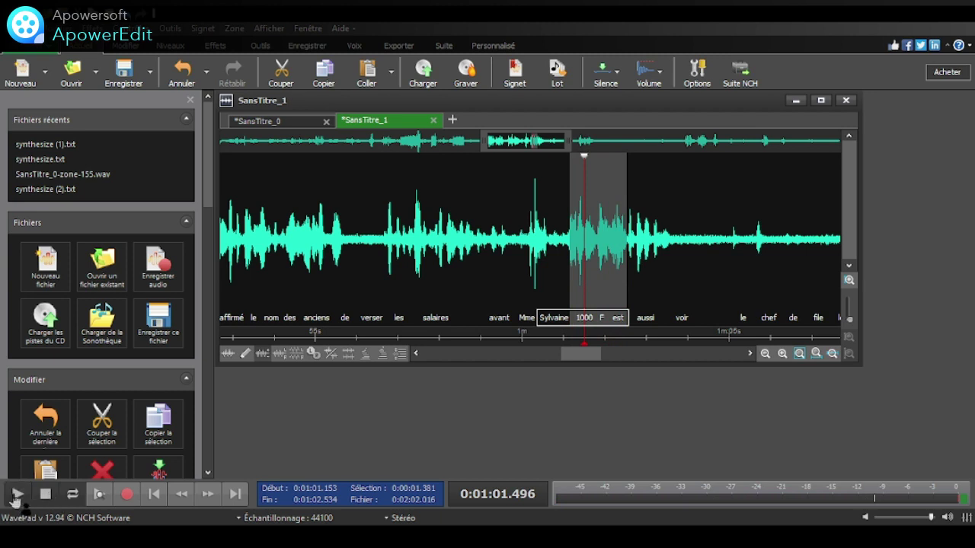
{"action": "left_click", "coordinate": [16, 495]}
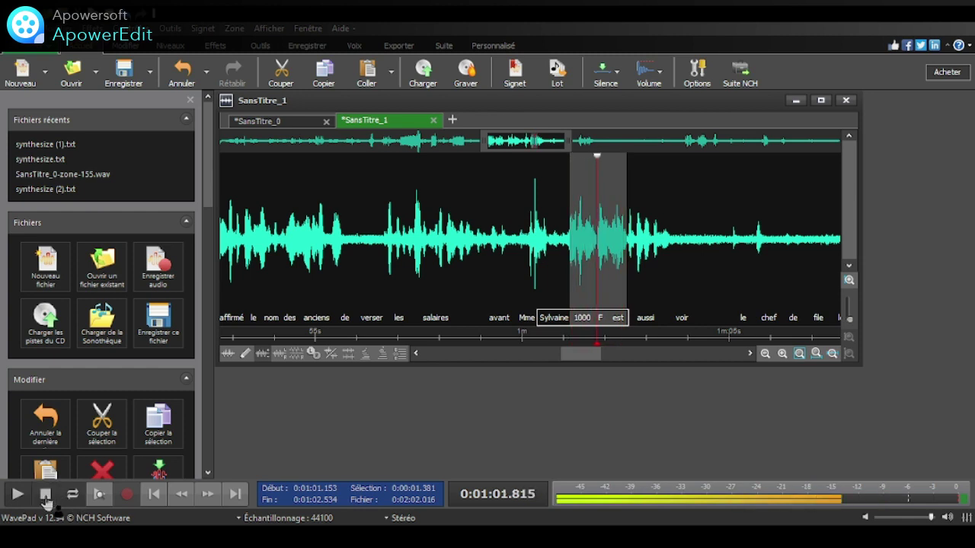
{"action": "left_click", "coordinate": [47, 497]}
Step: Place the playback position at the end of "est" and listen onward to about 1:08
{"action": "left_click", "coordinate": [649, 280]}
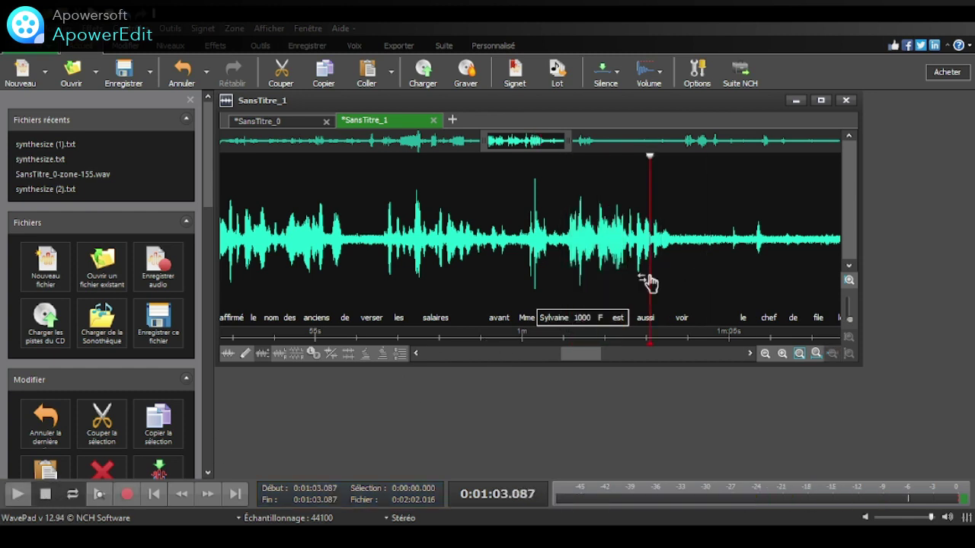
{"action": "left_click", "coordinate": [626, 281]}
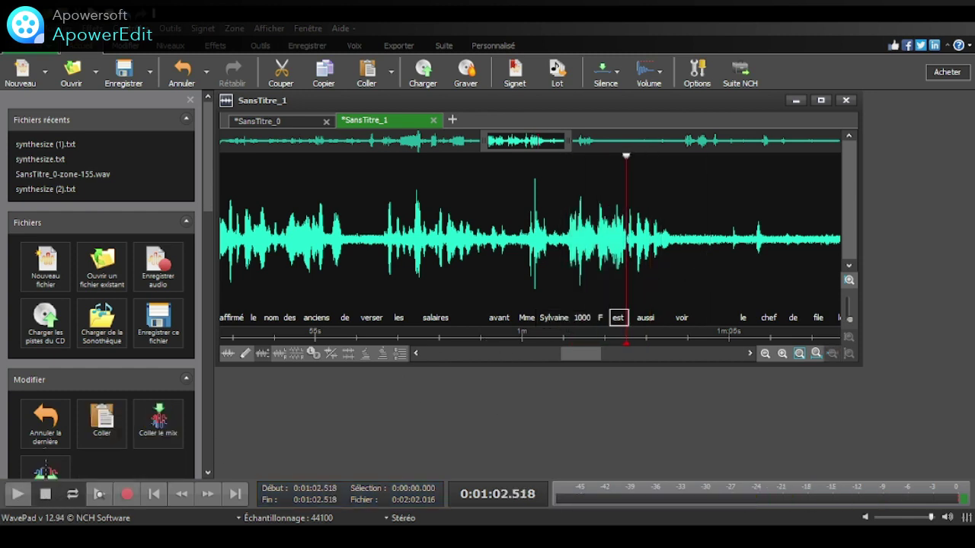
{"action": "left_click", "coordinate": [15, 496]}
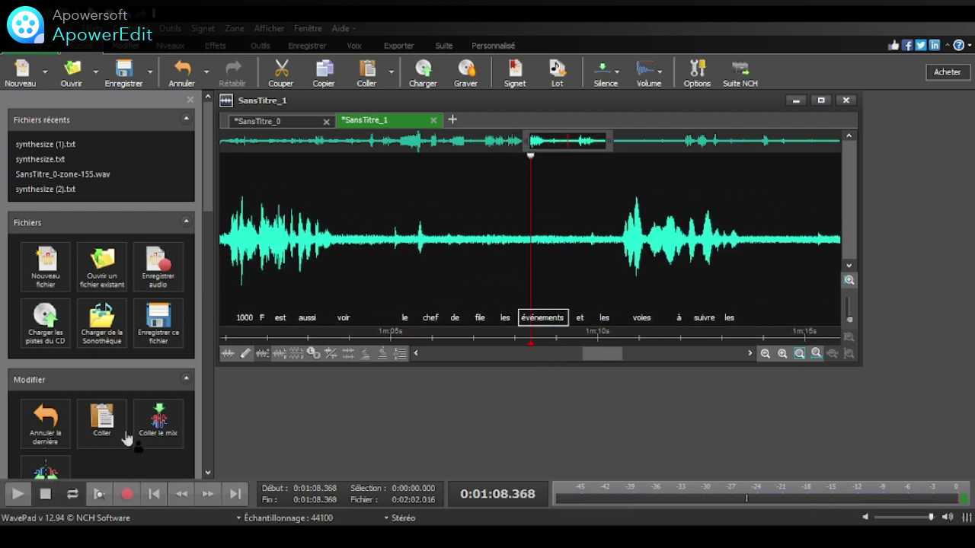
Step: Select about 6.9 seconds from "voir" through "les", amplify it, reduce its noise, and listen to it repeatedly
{"action": "left_click", "coordinate": [335, 301]}
{"action": "left_click_drag", "start_coordinate": [338, 301], "coordinate": [614, 282]}
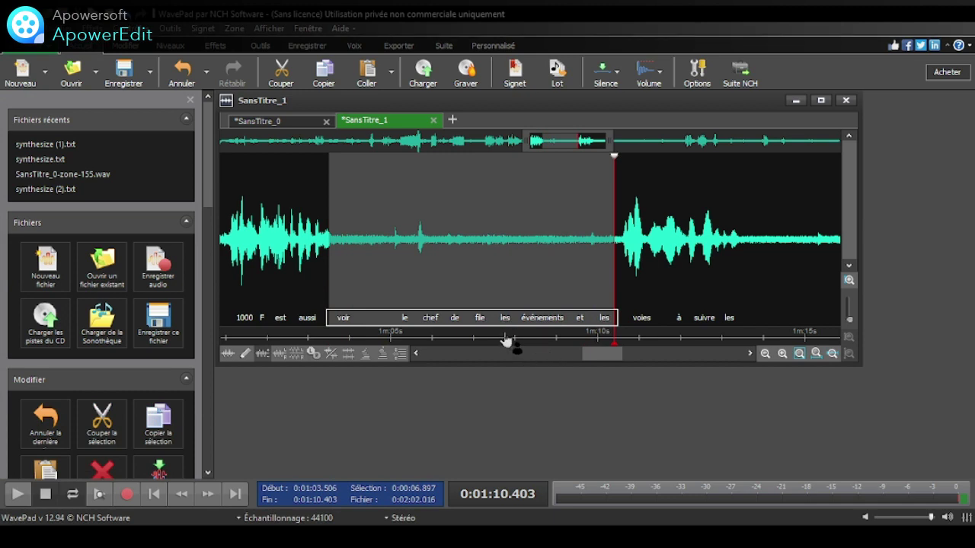
{"action": "left_click", "coordinate": [13, 497]}
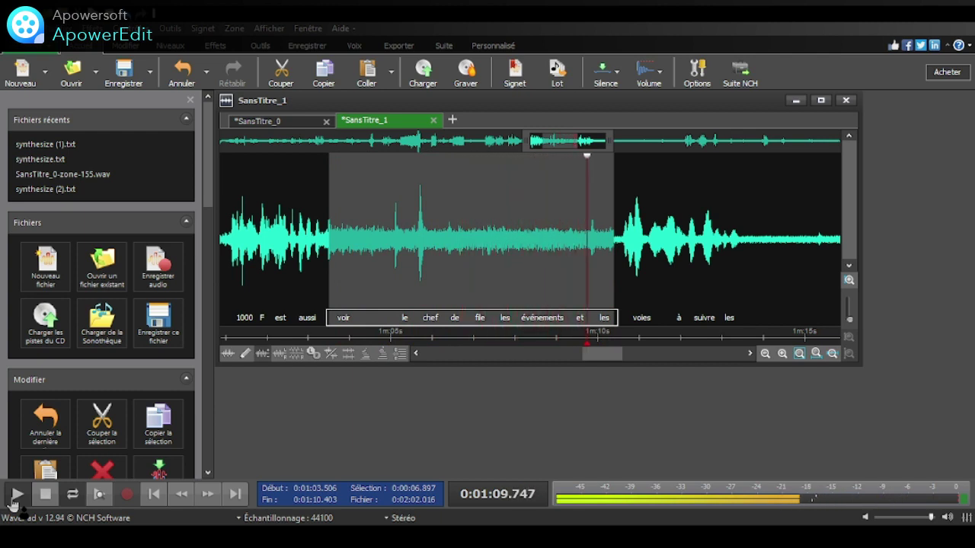
{"action": "left_click", "coordinate": [46, 496]}
{"action": "left_click", "coordinate": [46, 495]}
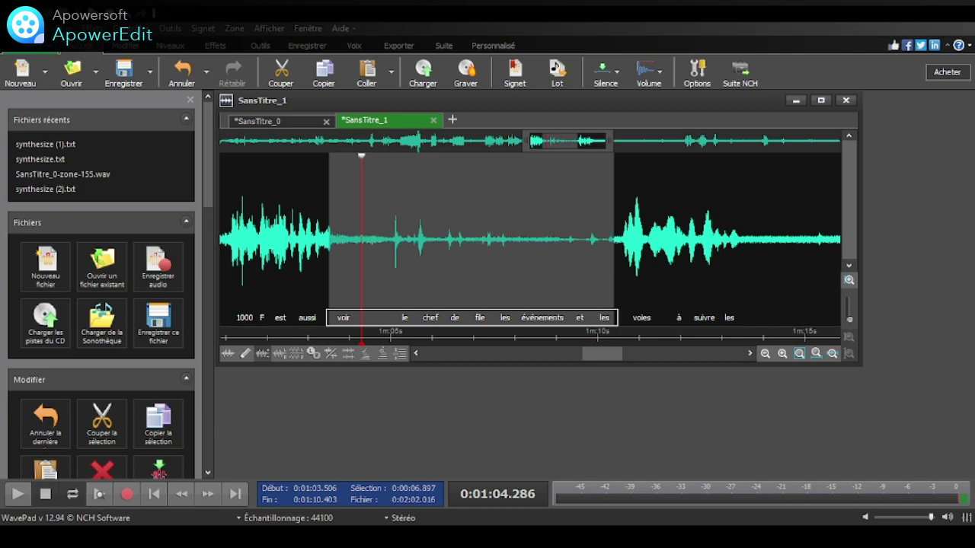
{"action": "left_click", "coordinate": [18, 495]}
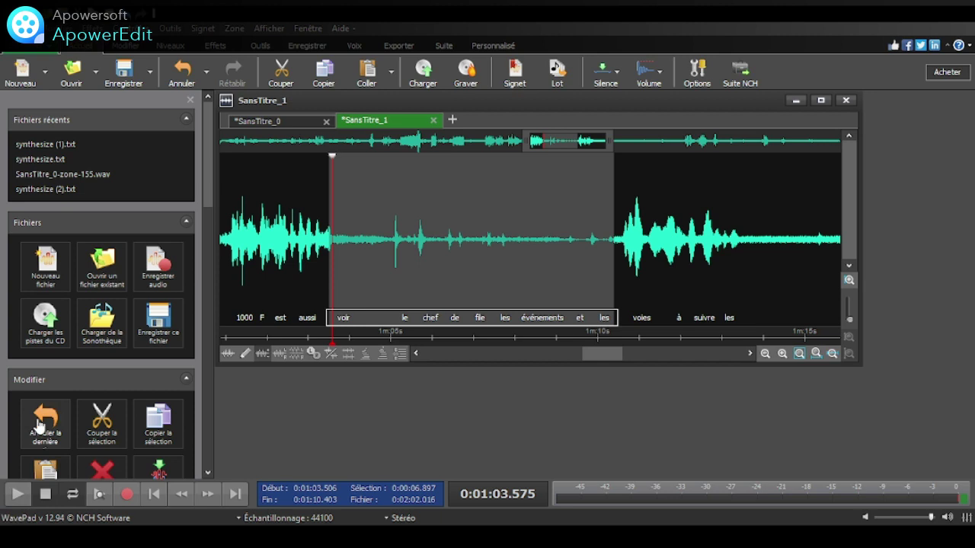
{"action": "left_click", "coordinate": [19, 499]}
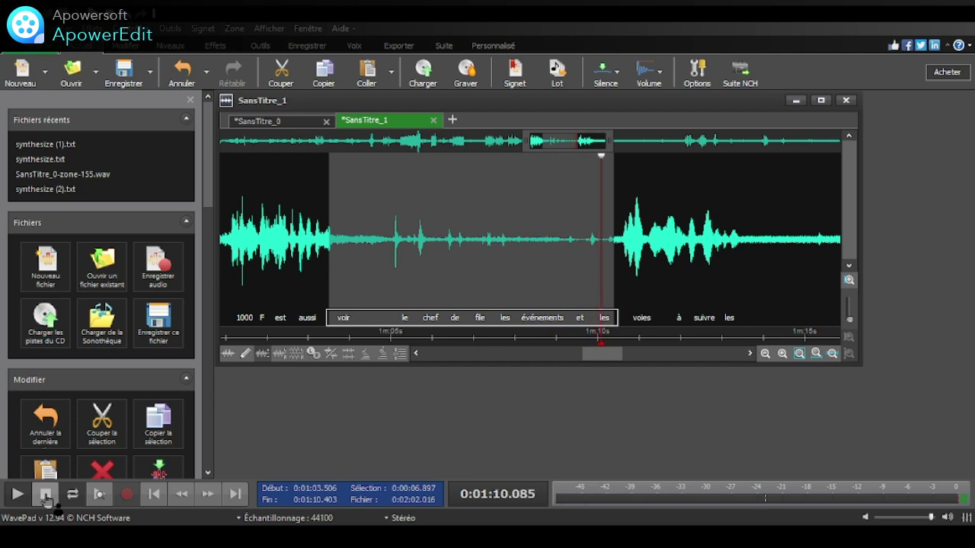
{"action": "left_click", "coordinate": [46, 495]}
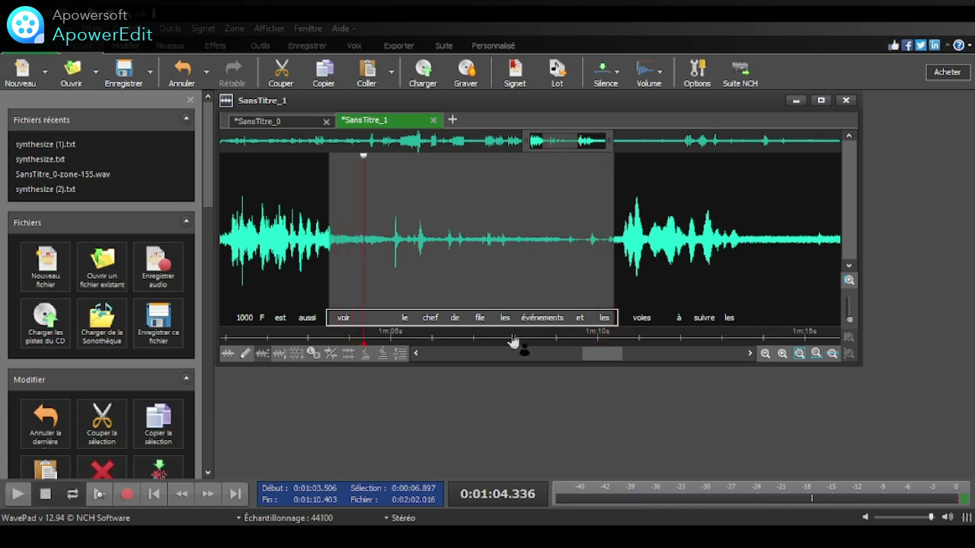
Step: Select about 1 second from "et" up to the start of "voies", amplify it, and listen to it repeatedly
{"action": "left_click", "coordinate": [622, 319]}
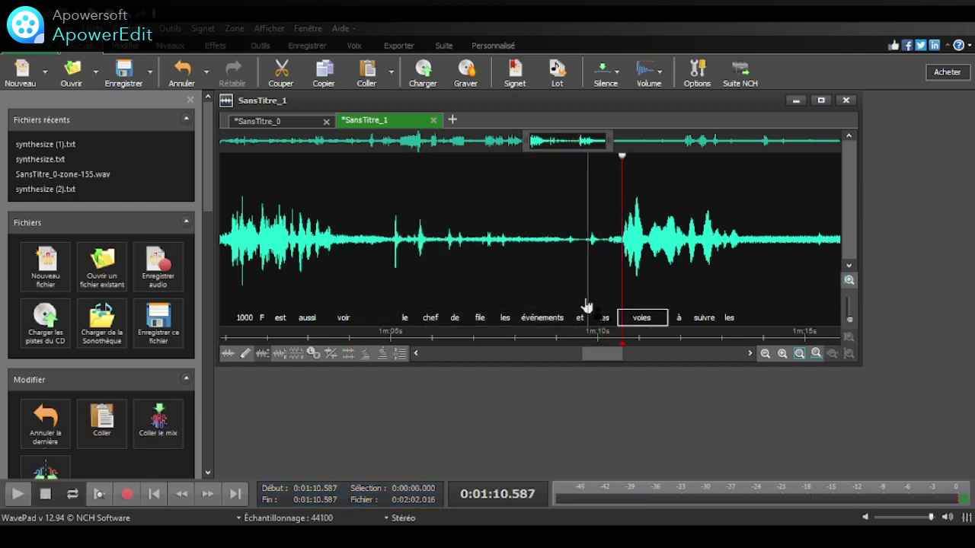
{"action": "left_click_drag", "start_coordinate": [583, 307], "coordinate": [623, 303]}
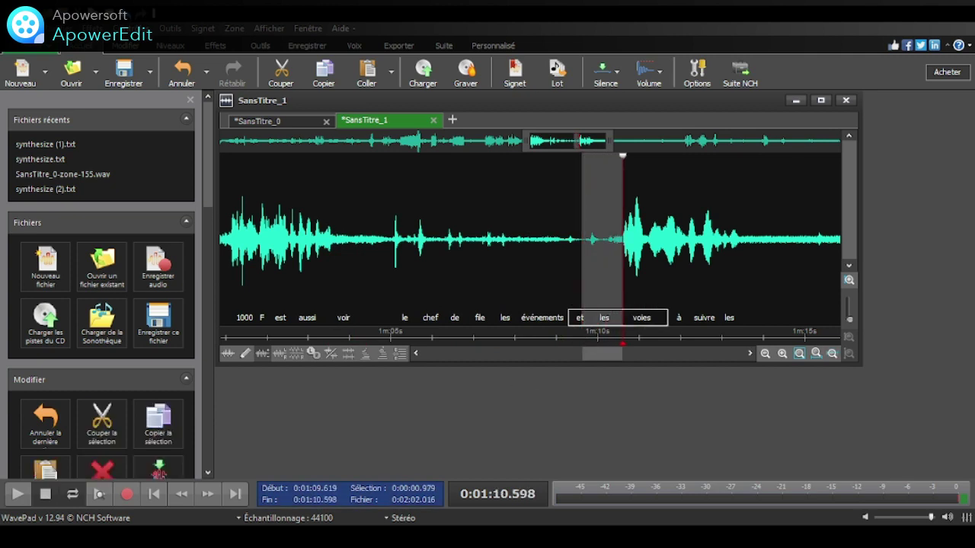
{"action": "left_click", "coordinate": [17, 495]}
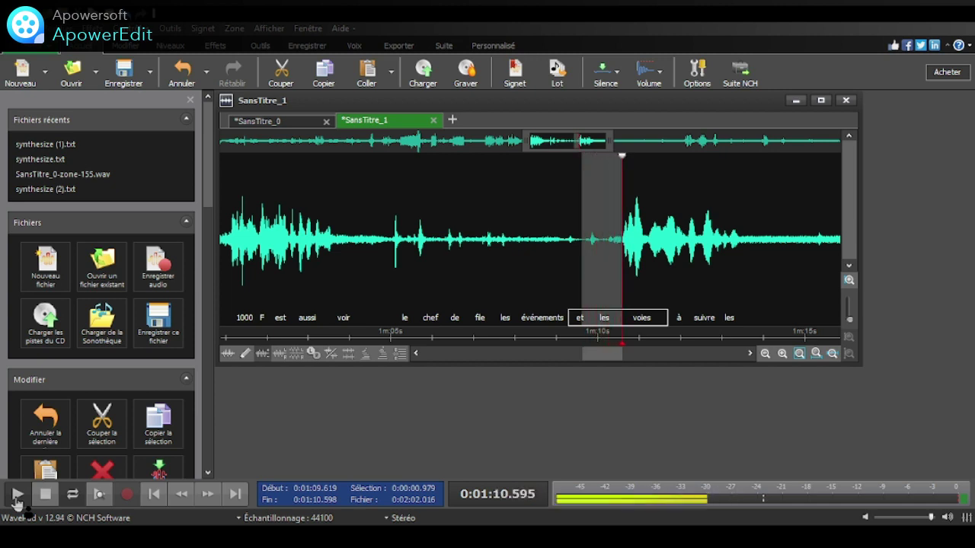
{"action": "left_click", "coordinate": [45, 495]}
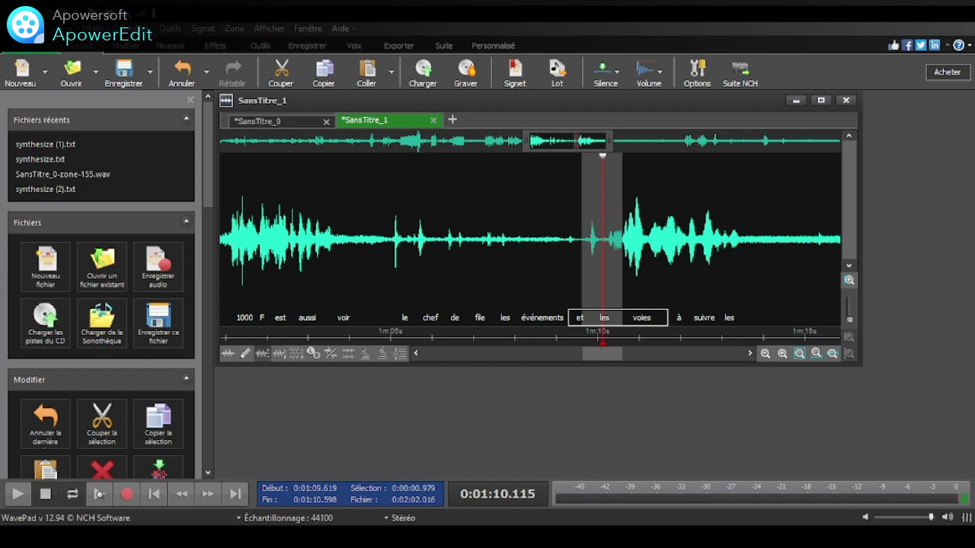
{"action": "left_click", "coordinate": [20, 495]}
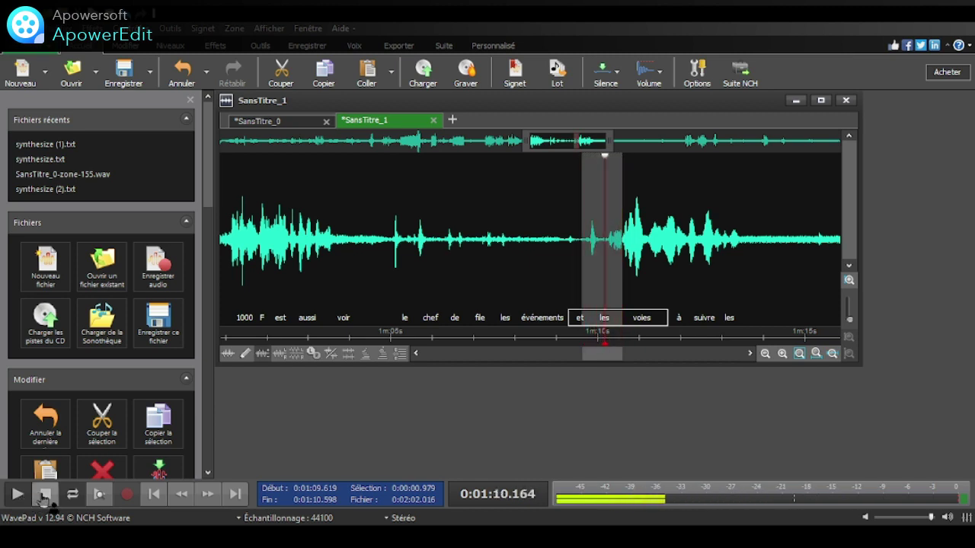
{"action": "left_click", "coordinate": [47, 495]}
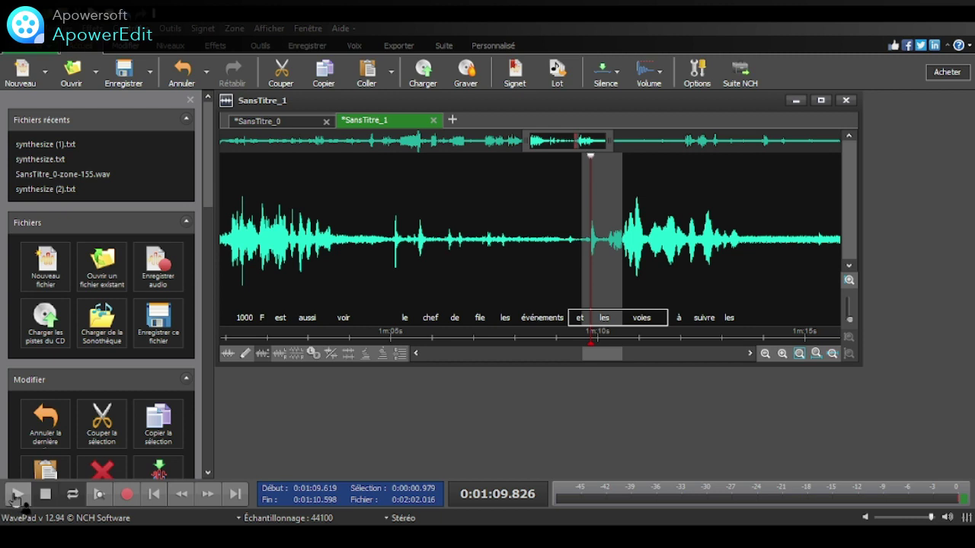
{"action": "left_click", "coordinate": [16, 495]}
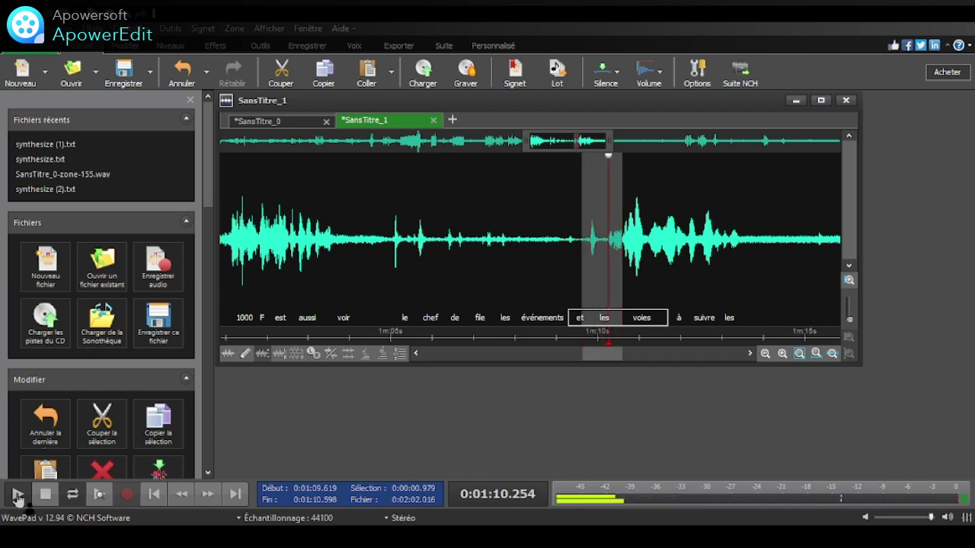
{"action": "left_click", "coordinate": [16, 495]}
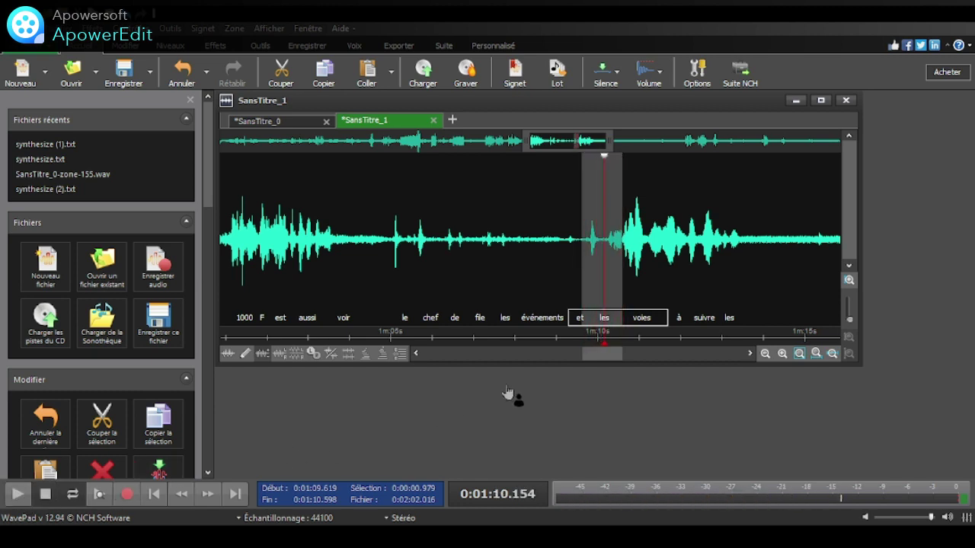
Step: Place the playback position just before "voies" and listen onward to about 1:17
{"action": "left_click", "coordinate": [627, 303]}
{"action": "left_click", "coordinate": [607, 301]}
{"action": "left_click", "coordinate": [16, 495]}
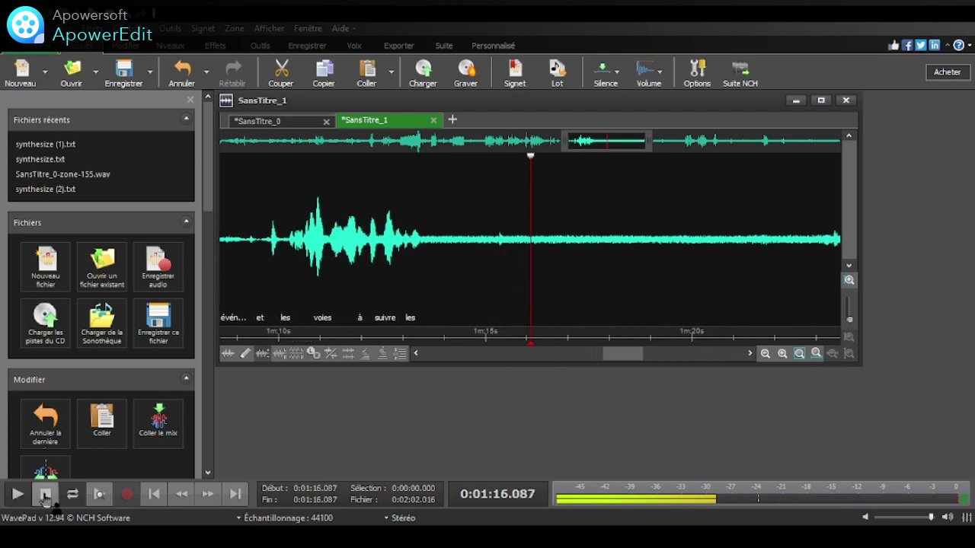
{"action": "left_click", "coordinate": [45, 494]}
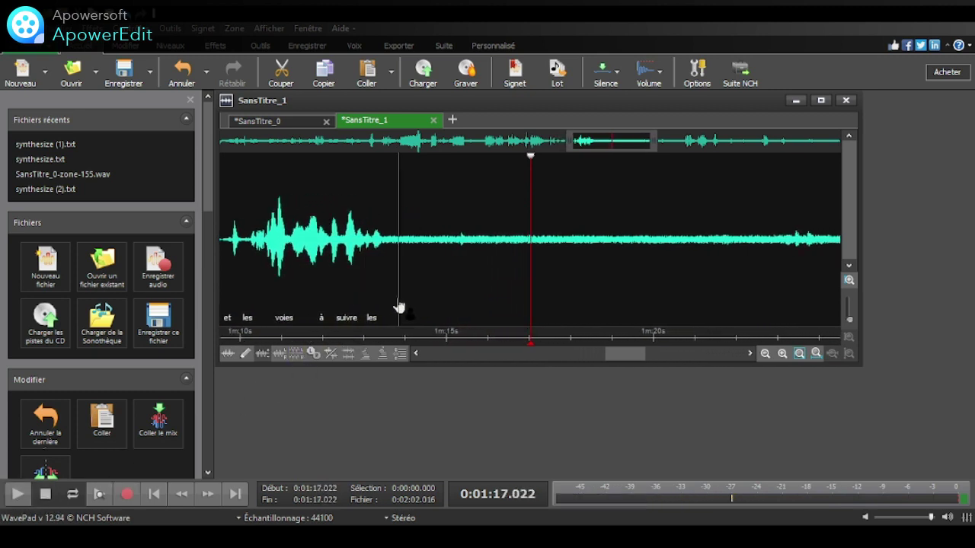
Step: Select about 15.2 seconds from after "les" to "Mercie", amplify it, reduce its noise, and listen to it repeatedly
{"action": "left_click_drag", "start_coordinate": [396, 308], "coordinate": [812, 281]}
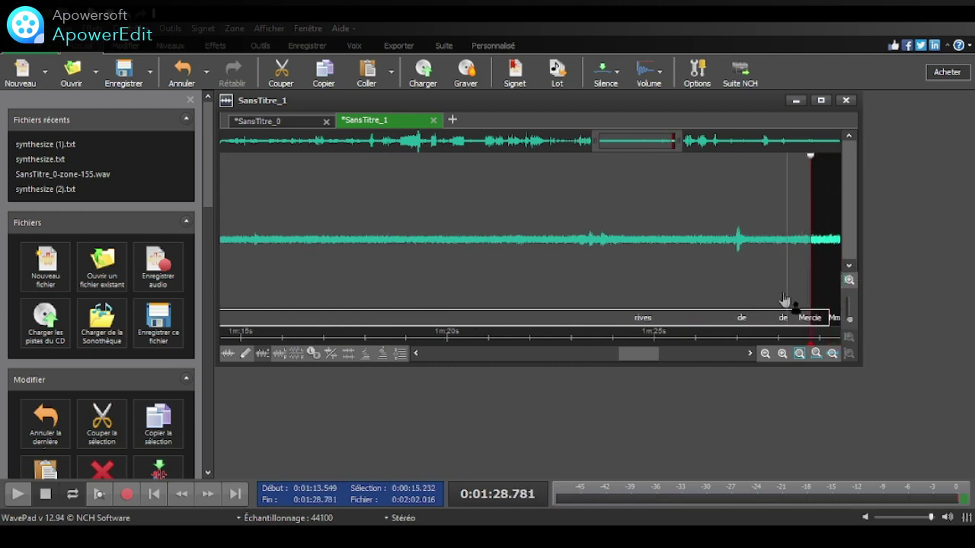
{"action": "left_click", "coordinate": [16, 499]}
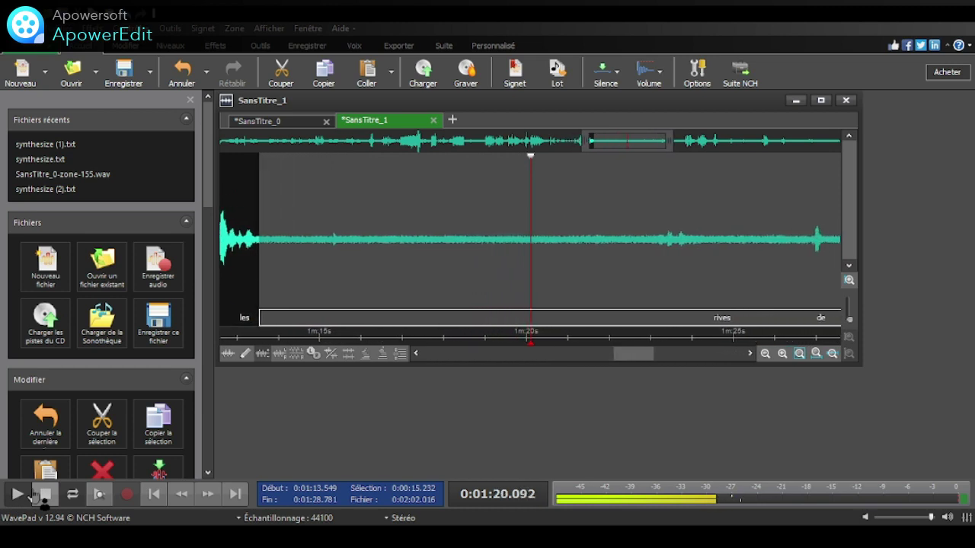
{"action": "left_click", "coordinate": [45, 493]}
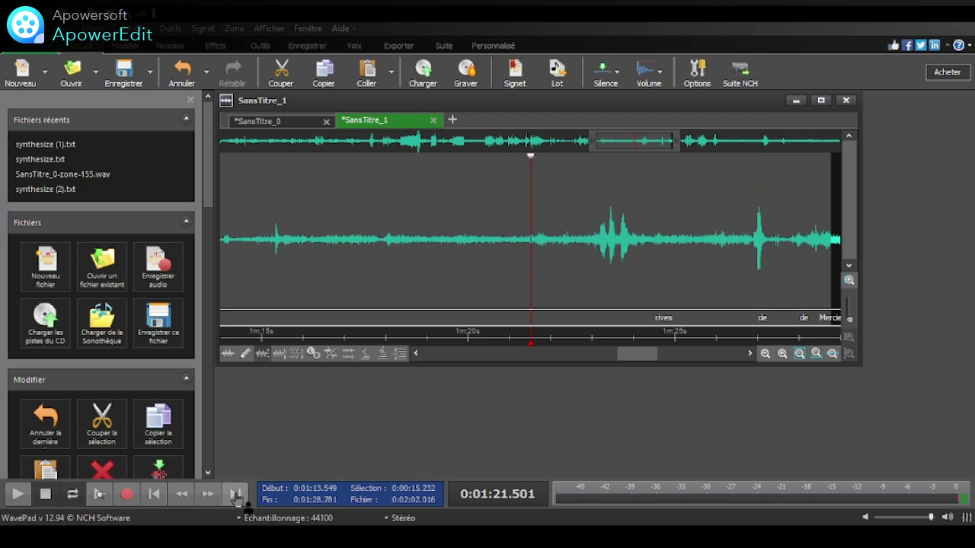
{"action": "left_click", "coordinate": [14, 503]}
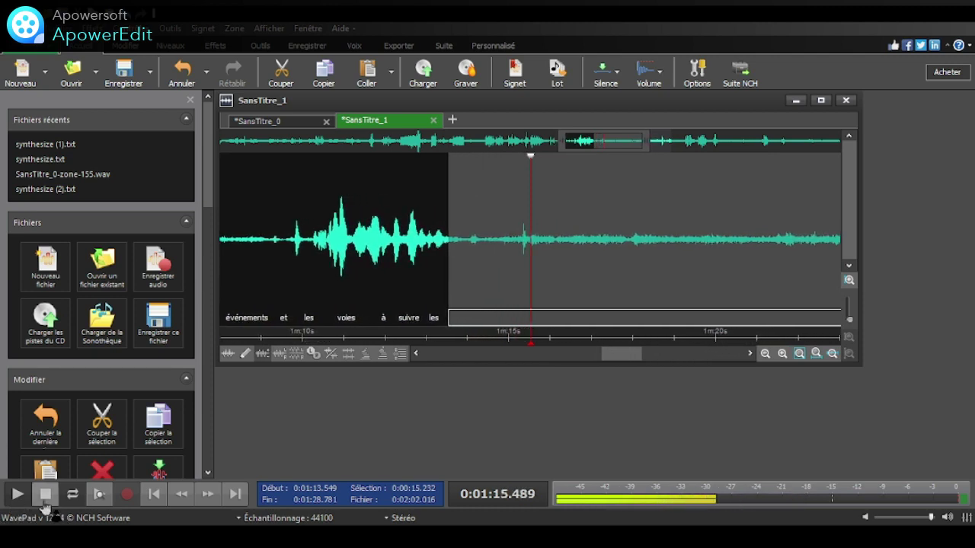
{"action": "key", "text": "space"}
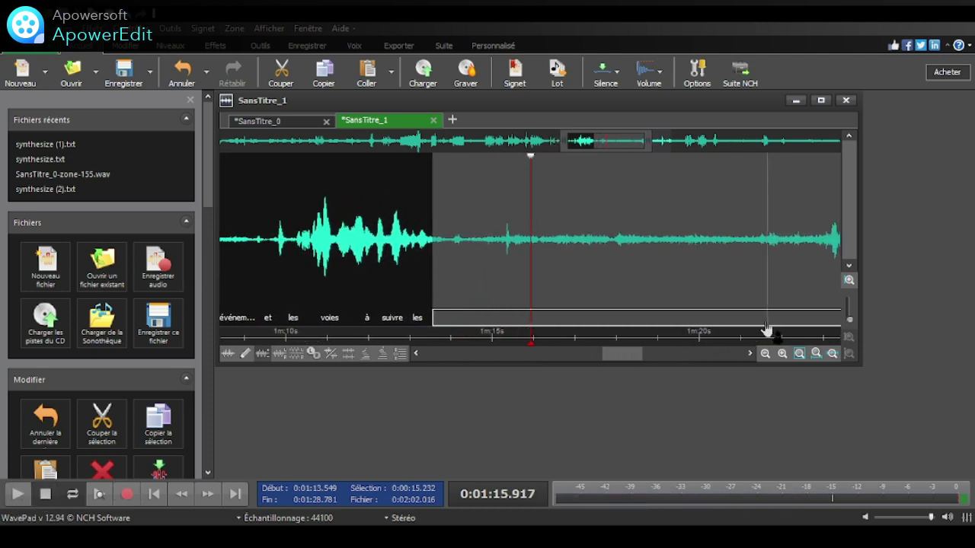
Step: Listen from about 1:15 to 1:24, and replay the roughly 1.6-second burst at the start of "rives"
{"action": "left_click", "coordinate": [492, 312]}
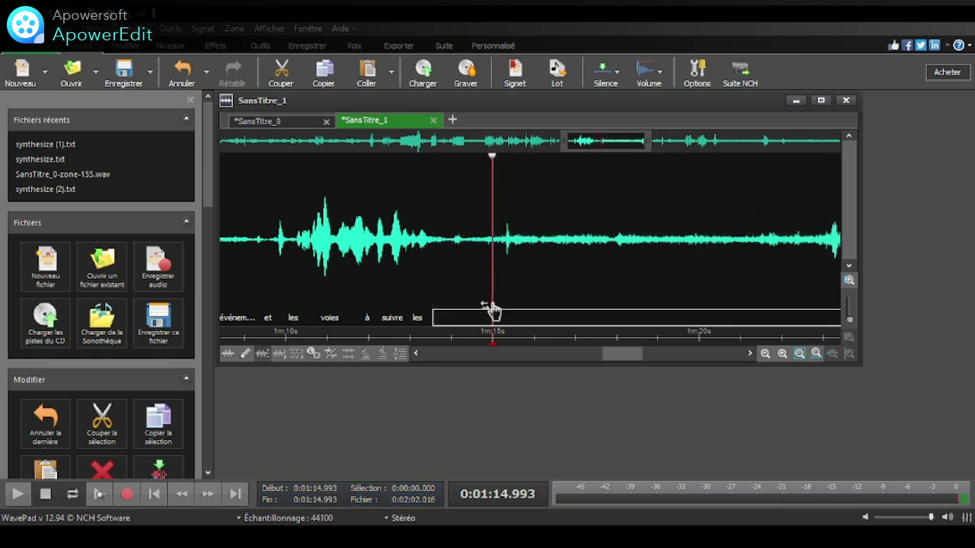
{"action": "left_click", "coordinate": [14, 495]}
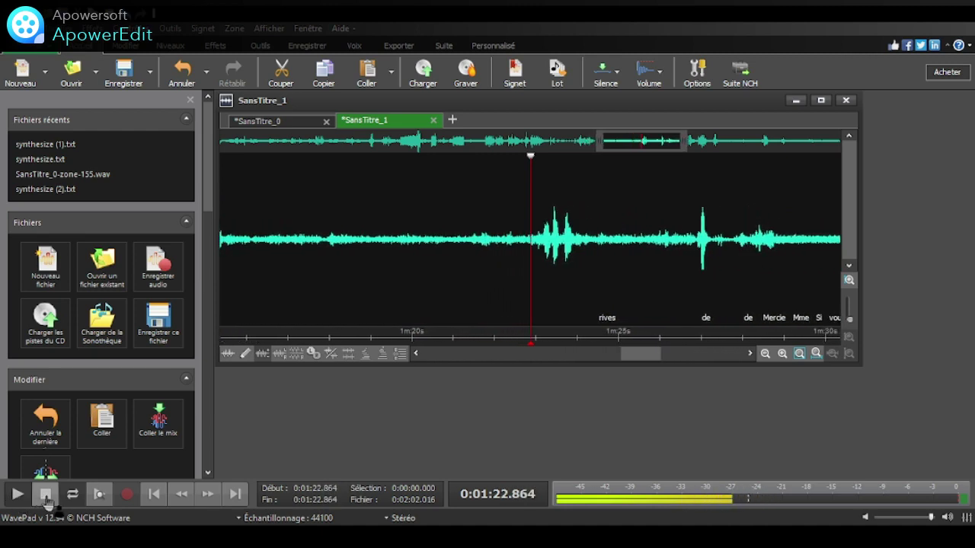
{"action": "left_click", "coordinate": [46, 496]}
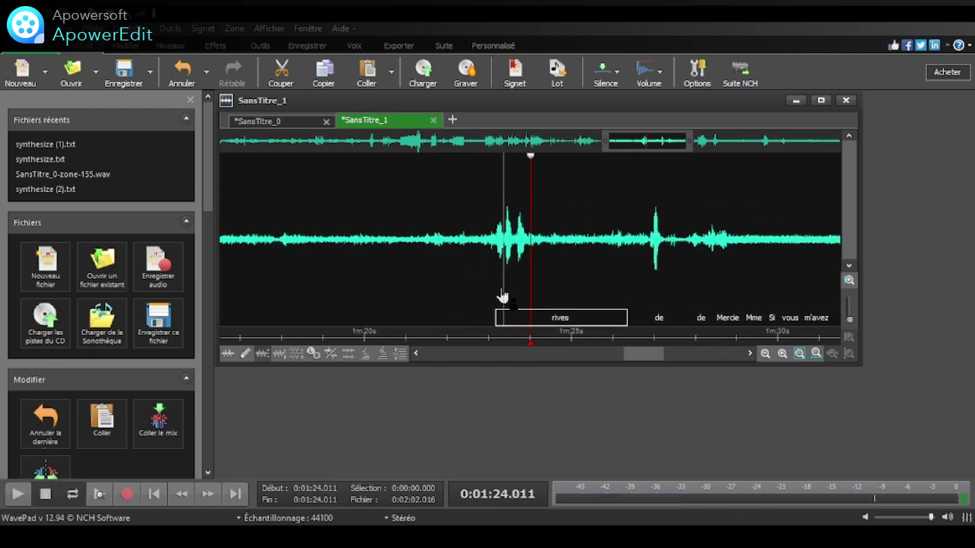
{"action": "left_click_drag", "start_coordinate": [478, 281], "coordinate": [545, 265]}
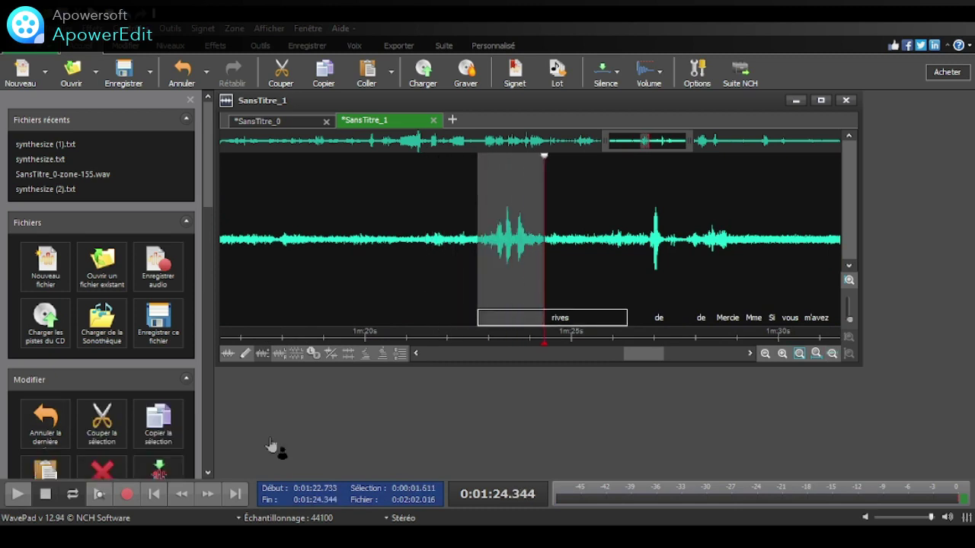
{"action": "left_click", "coordinate": [18, 495]}
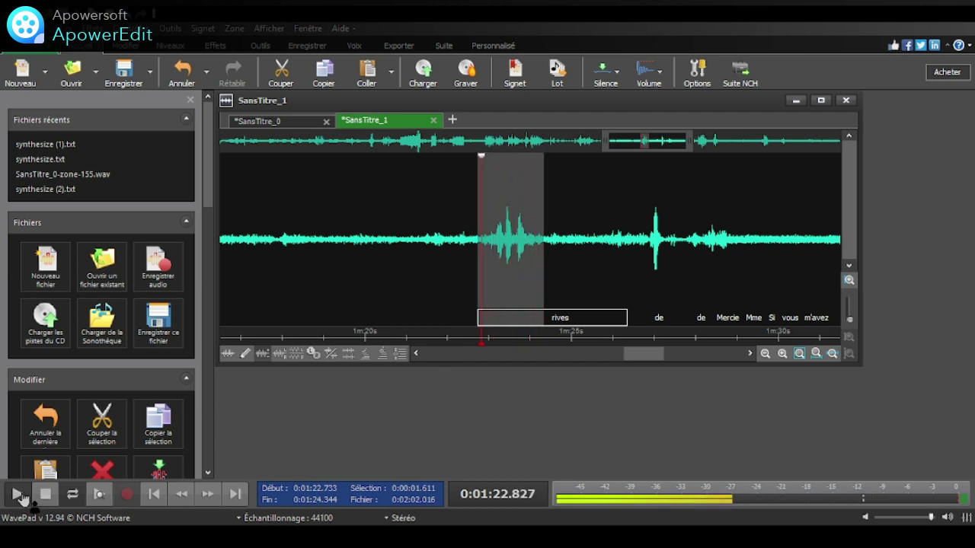
{"action": "left_click", "coordinate": [39, 496]}
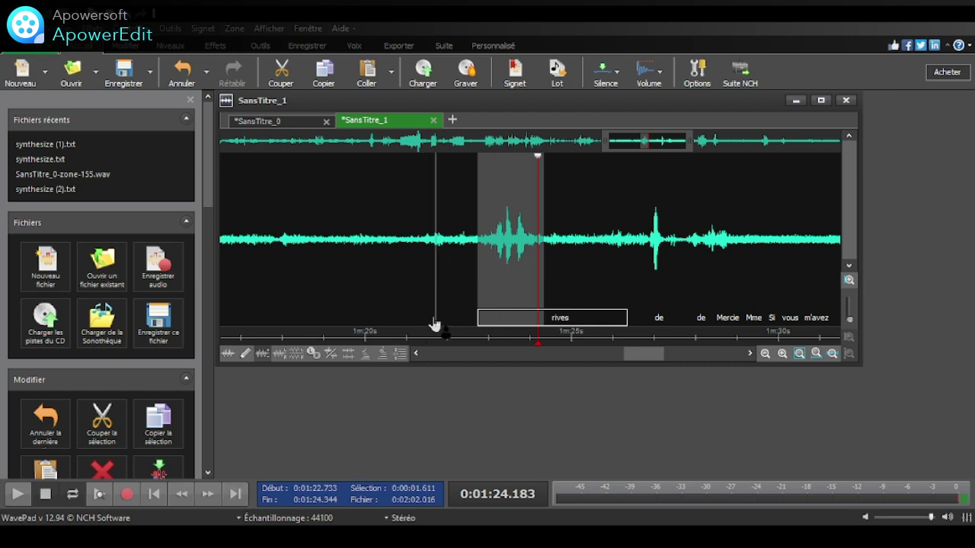
Step: Listen from about 1:22 to 1:29, and replay the roughly 2.1-second passage from "de" through "Mme" to make out the speech
{"action": "left_click", "coordinate": [457, 318]}
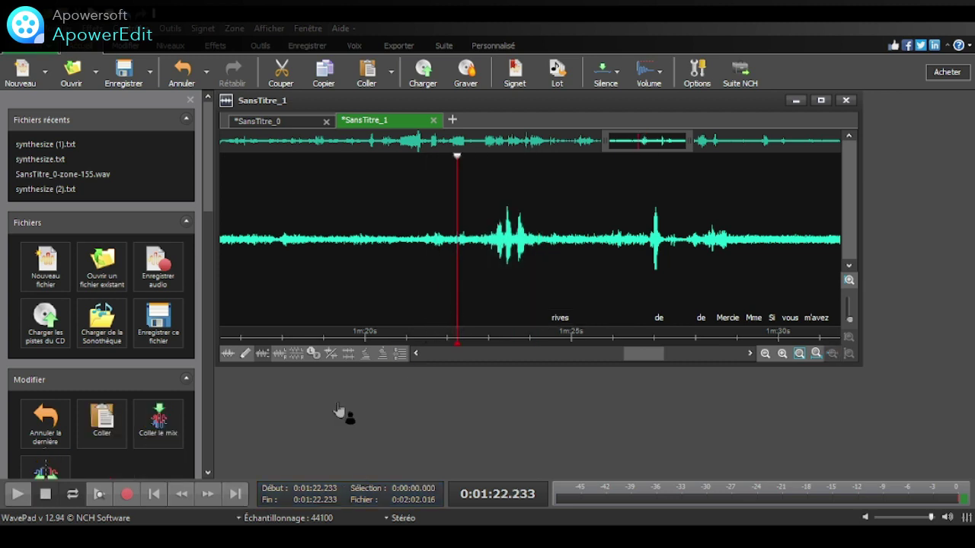
{"action": "left_click", "coordinate": [18, 497]}
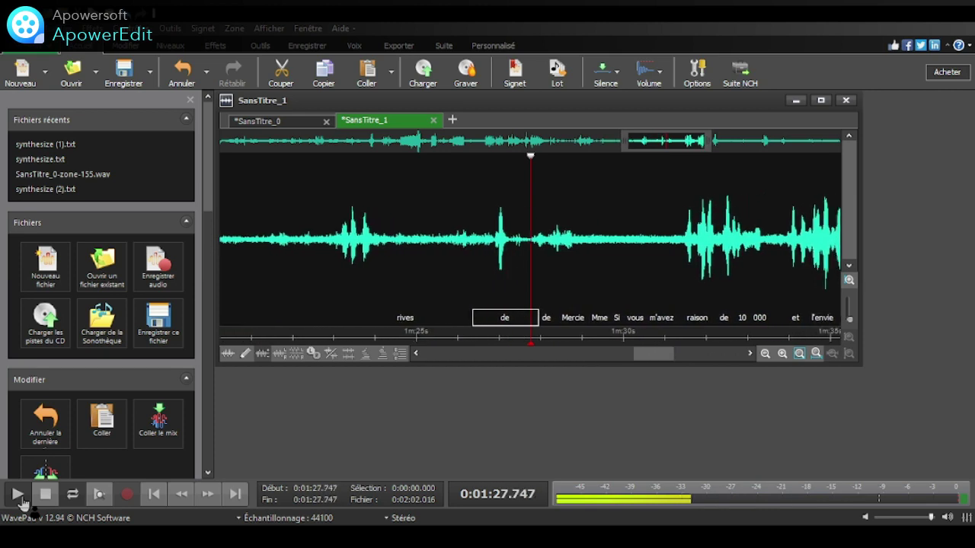
{"action": "left_click", "coordinate": [20, 499]}
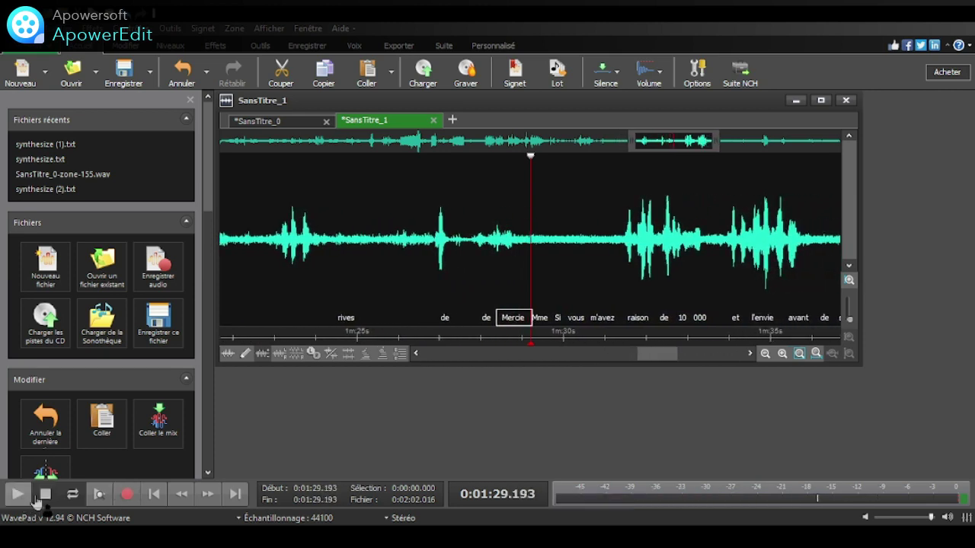
{"action": "left_click_drag", "start_coordinate": [462, 305], "coordinate": [549, 285]}
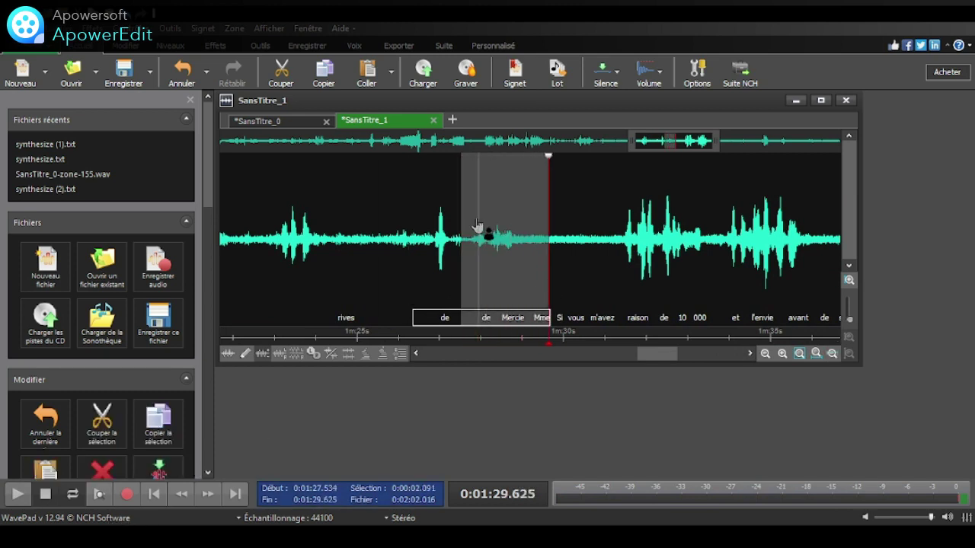
{"action": "left_click", "coordinate": [19, 495]}
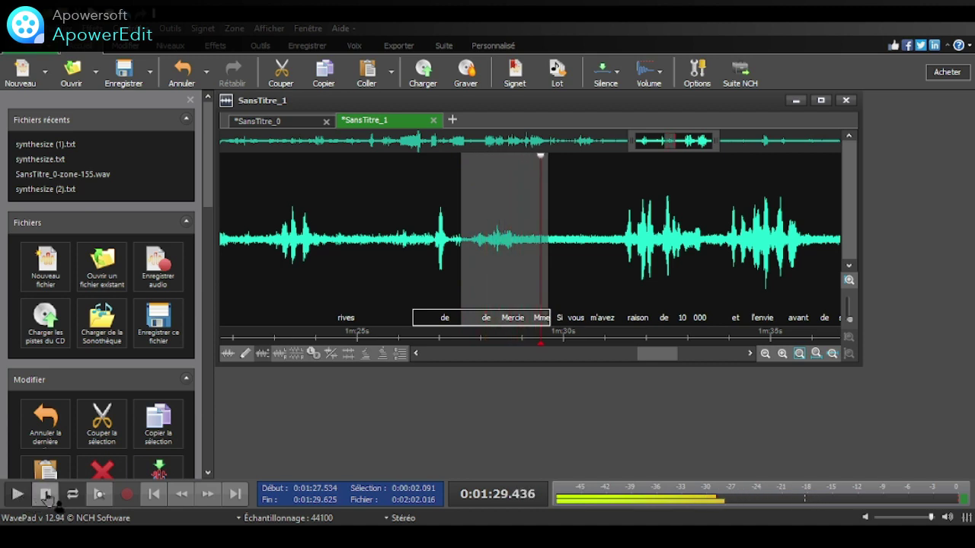
{"action": "left_click", "coordinate": [46, 495]}
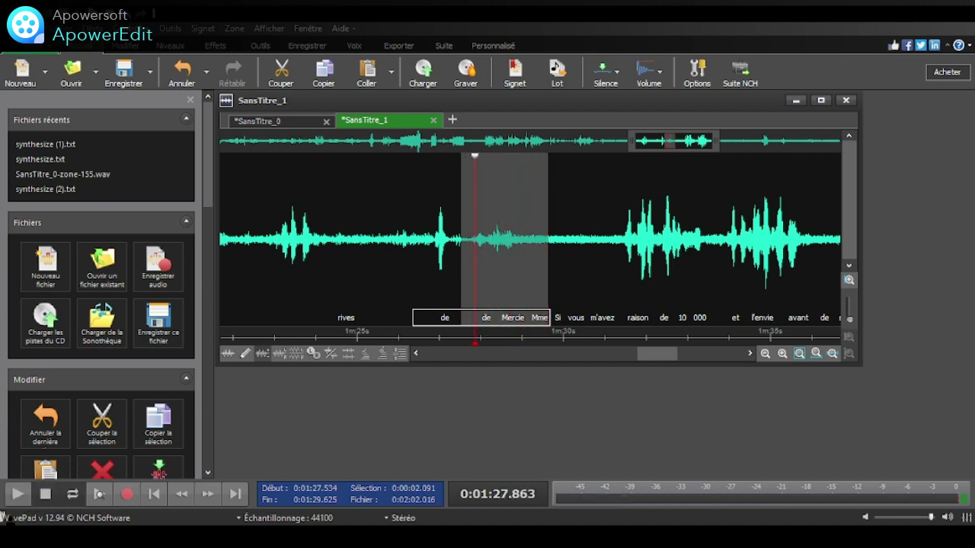
{"action": "left_click", "coordinate": [17, 495]}
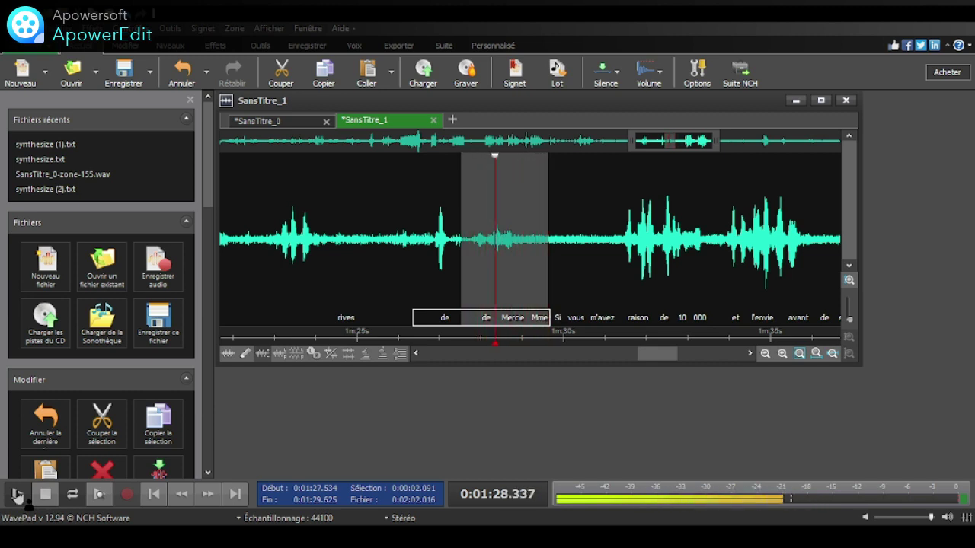
{"action": "left_click", "coordinate": [45, 493]}
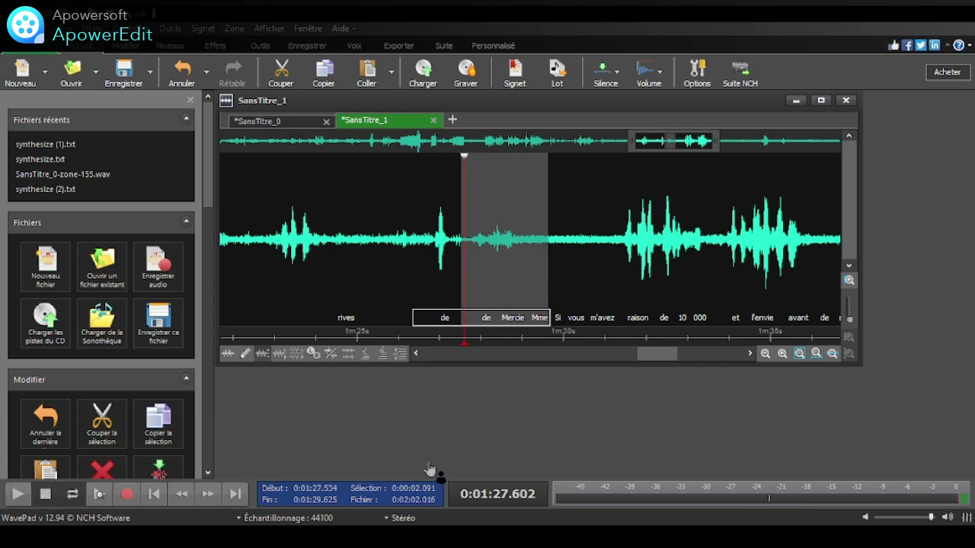
Step: Place the playback position at about 1:30, at "vous", and listen onward to about 1:44
{"action": "left_click", "coordinate": [567, 332]}
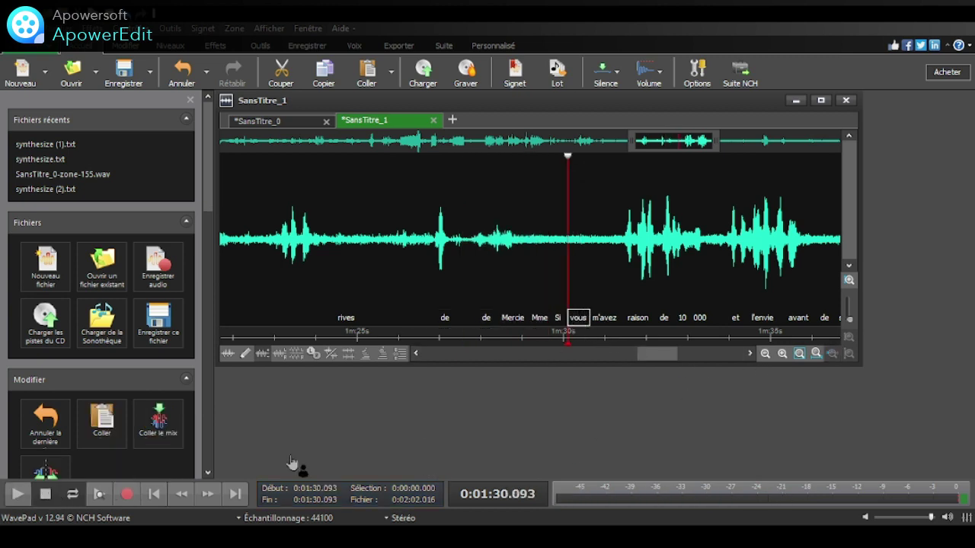
{"action": "left_click", "coordinate": [17, 494]}
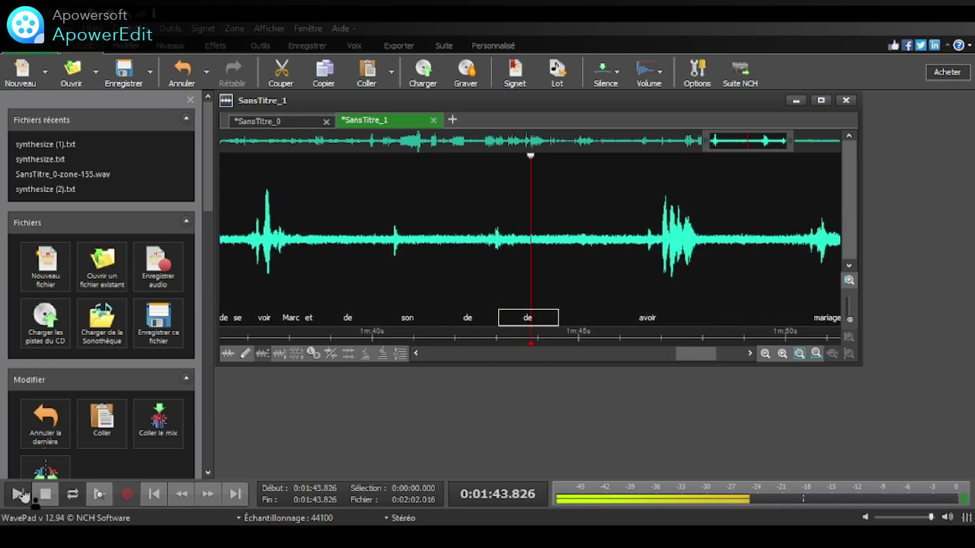
{"action": "left_click", "coordinate": [25, 495]}
Step: Select about 3.1 seconds across the second "de", from about 1:42.4 to 1:45.5, listen to it, amplify it and reduce its noise
{"action": "left_click_drag", "start_coordinate": [459, 283], "coordinate": [587, 263]}
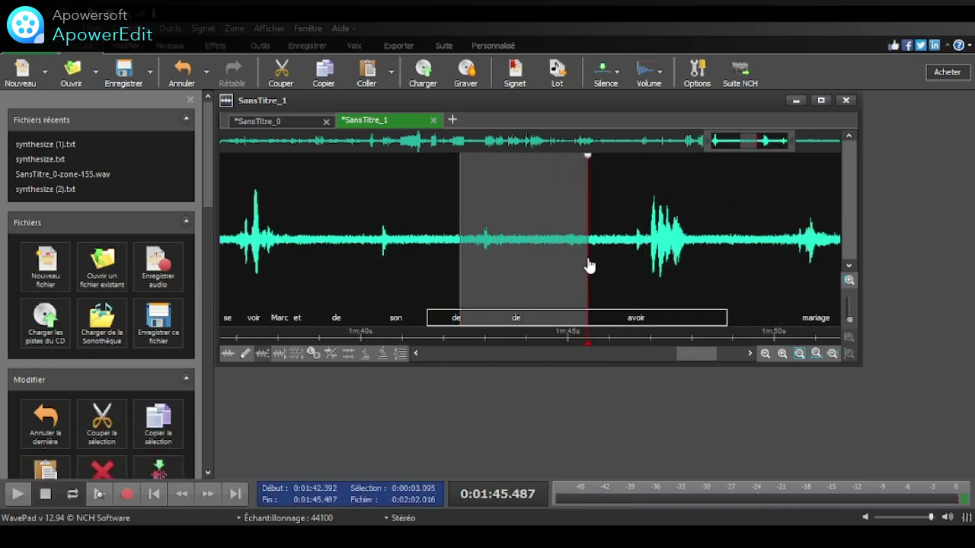
{"action": "left_click", "coordinate": [17, 495]}
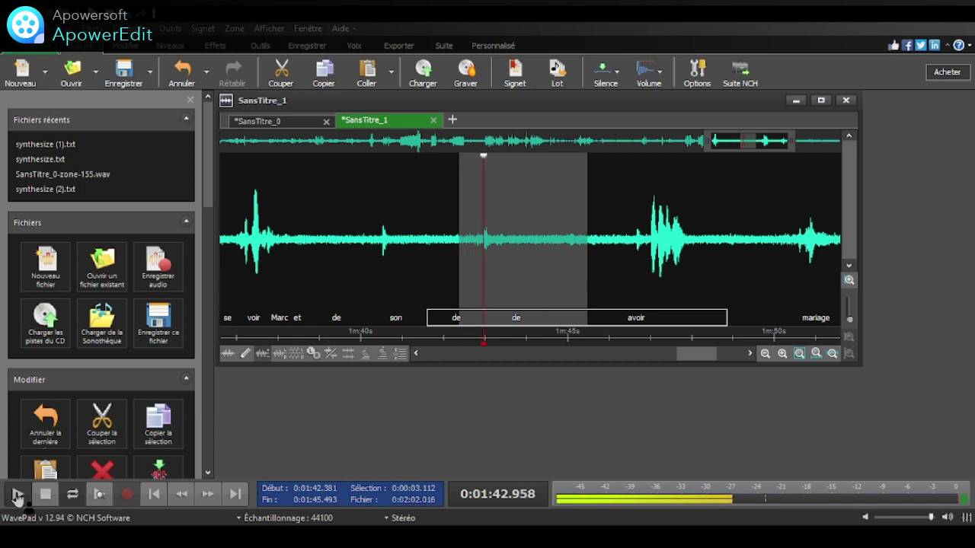
{"action": "left_click", "coordinate": [43, 495]}
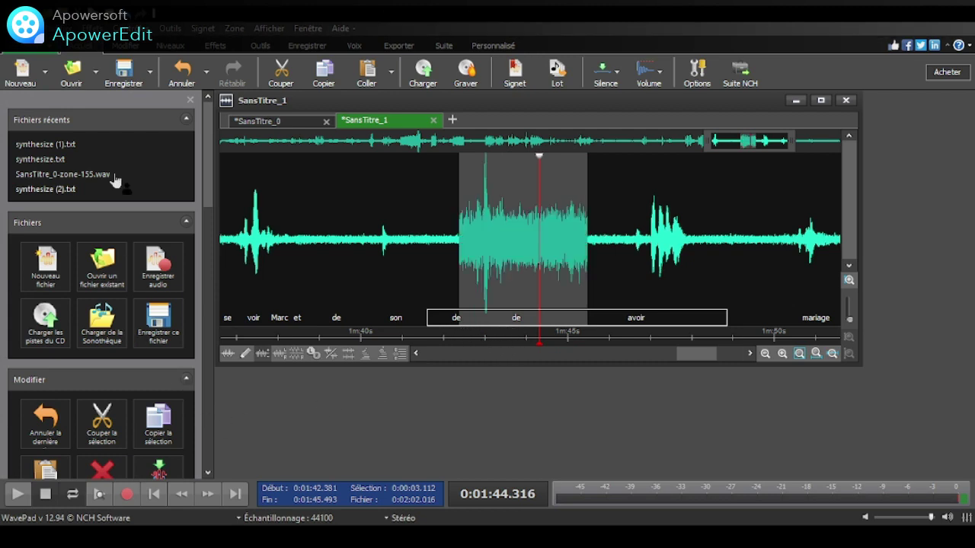
{"action": "left_click", "coordinate": [121, 278]}
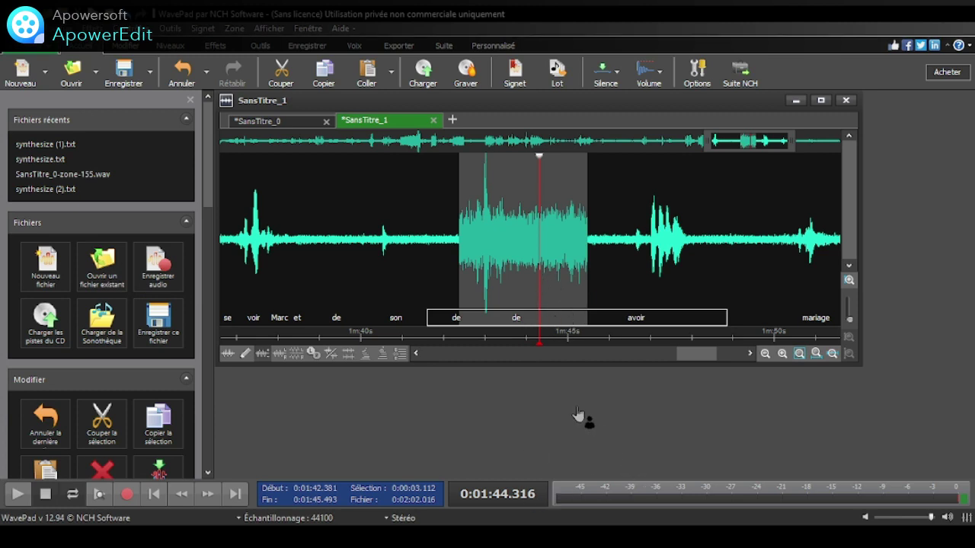
Step: Replay the cleaned passage from about 1:42.4 to 1:45.5 repeatedly to make out the speech
{"action": "left_click", "coordinate": [17, 495]}
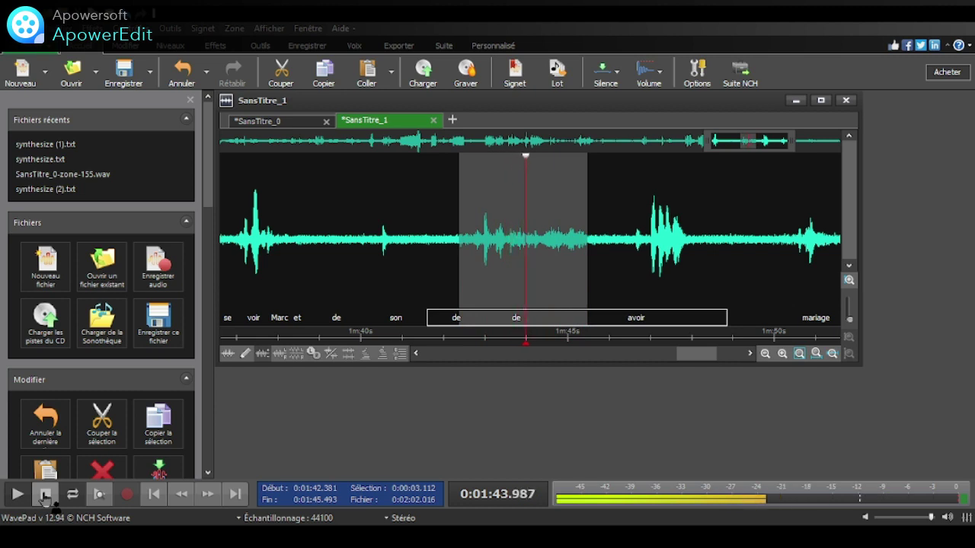
{"action": "left_click", "coordinate": [46, 494]}
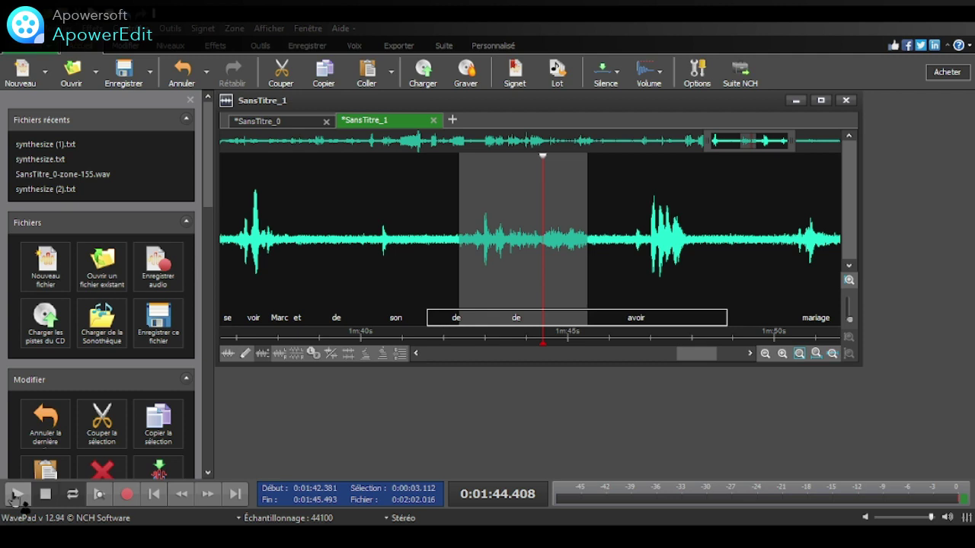
{"action": "left_click", "coordinate": [16, 496]}
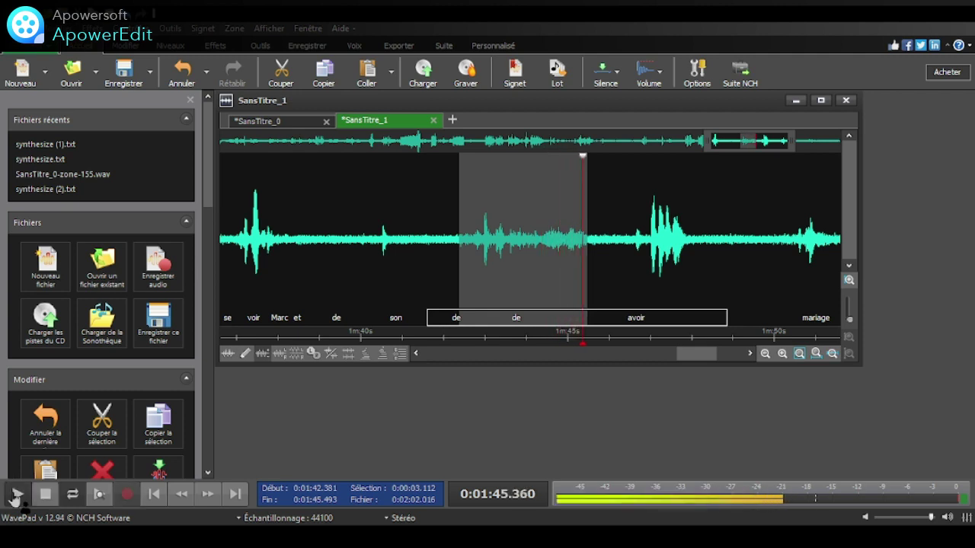
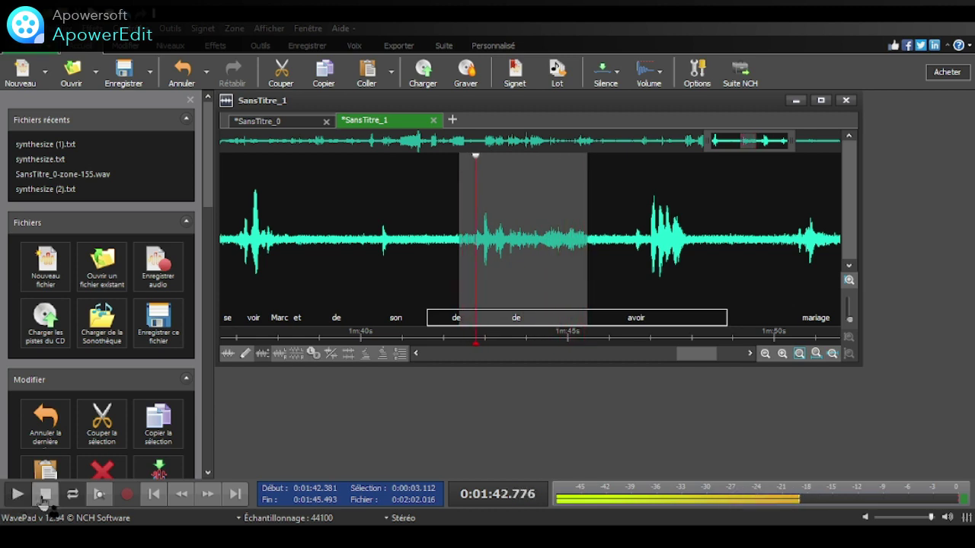
{"action": "left_click", "coordinate": [44, 495]}
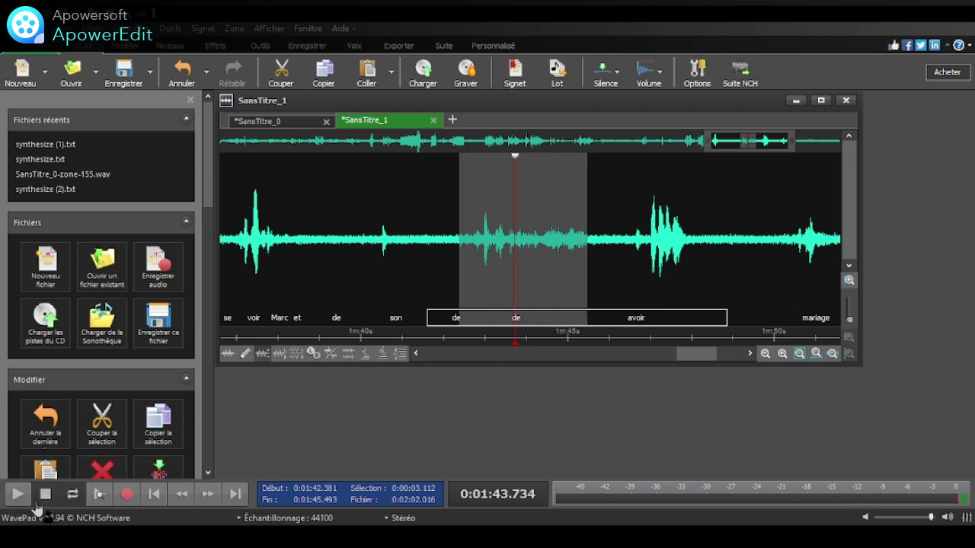
{"action": "left_click", "coordinate": [17, 495]}
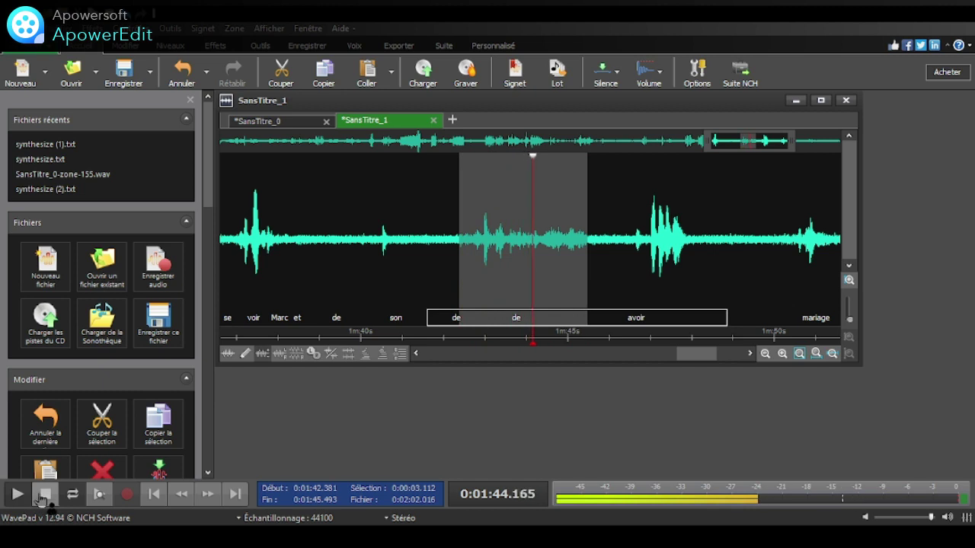
{"action": "left_click", "coordinate": [44, 496]}
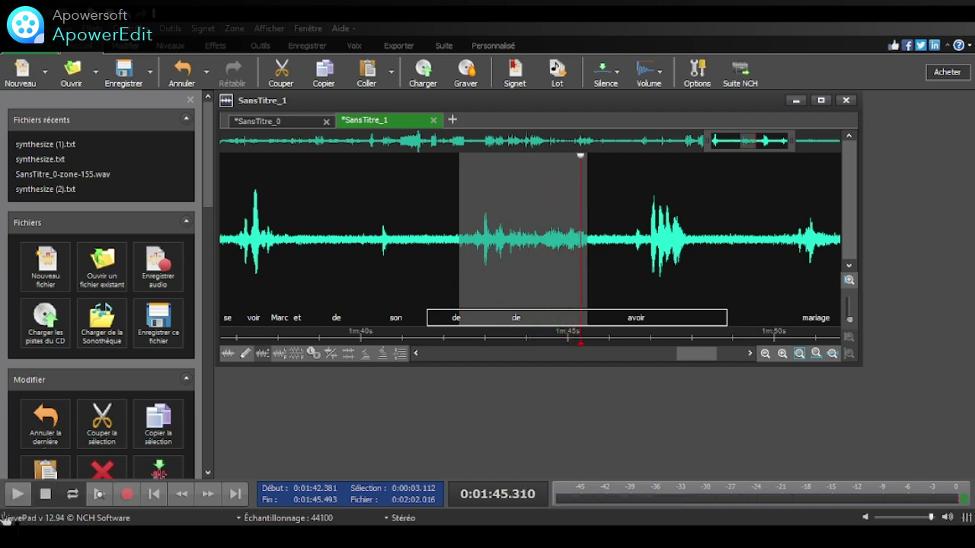
{"action": "left_click", "coordinate": [16, 495]}
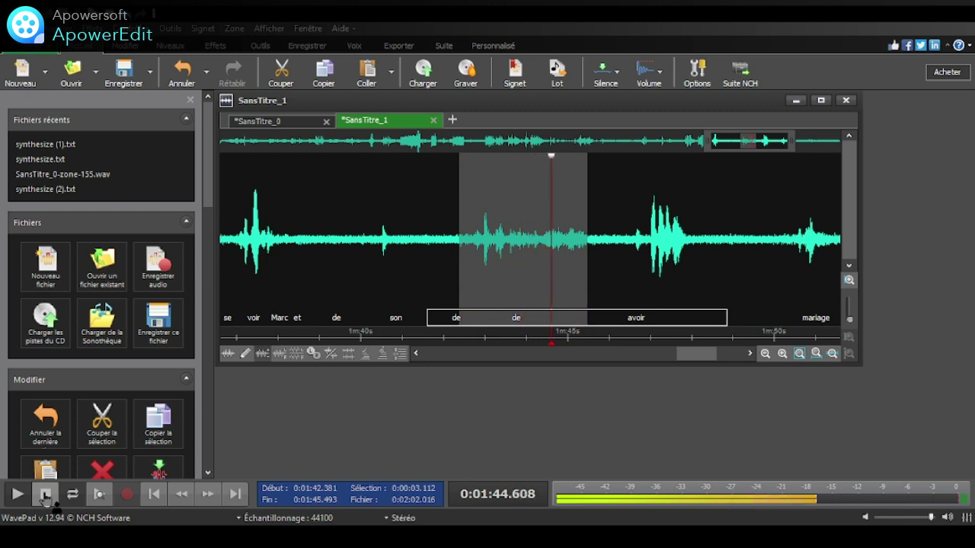
{"action": "left_click", "coordinate": [46, 495]}
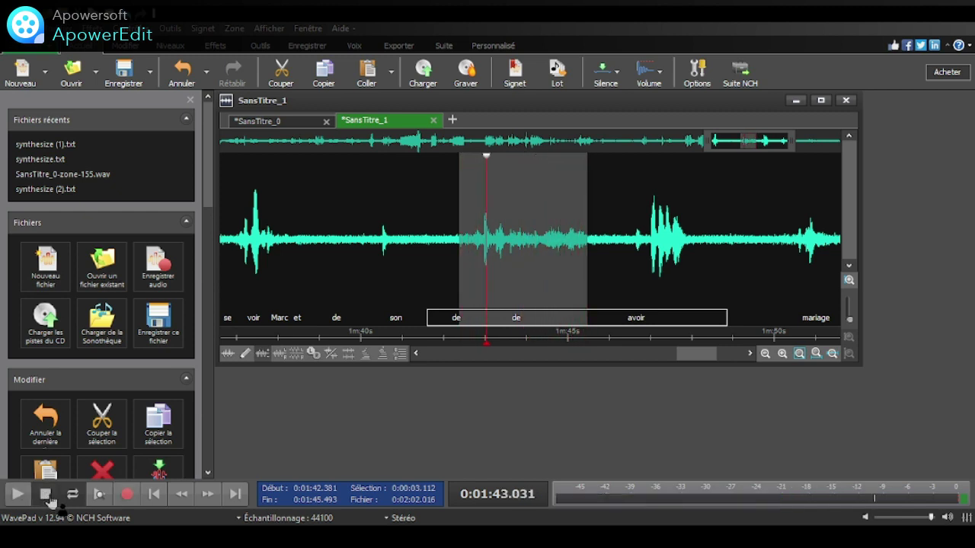
Step: Listen from about 1:45.8, within "avoir", to about 1:47.5
{"action": "left_click", "coordinate": [601, 313]}
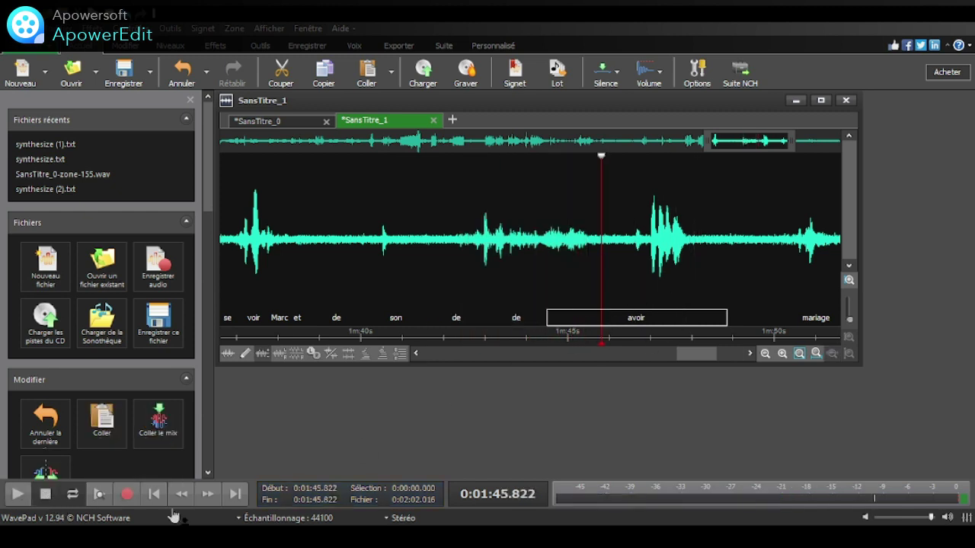
{"action": "left_click", "coordinate": [16, 495]}
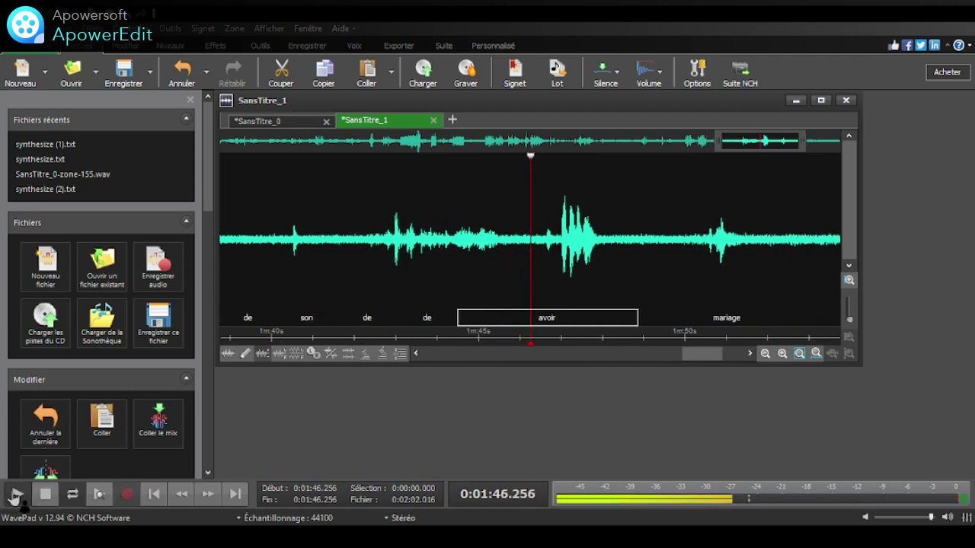
{"action": "left_click", "coordinate": [16, 495]}
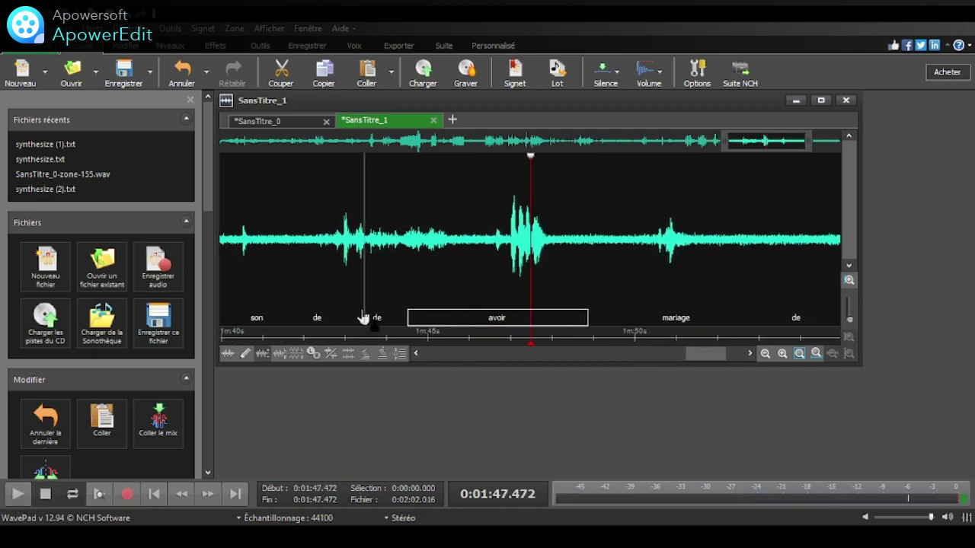
Step: Select about 1.1 seconds just before the loud burst in "avoir" and listen to it
{"action": "left_click", "coordinate": [488, 285]}
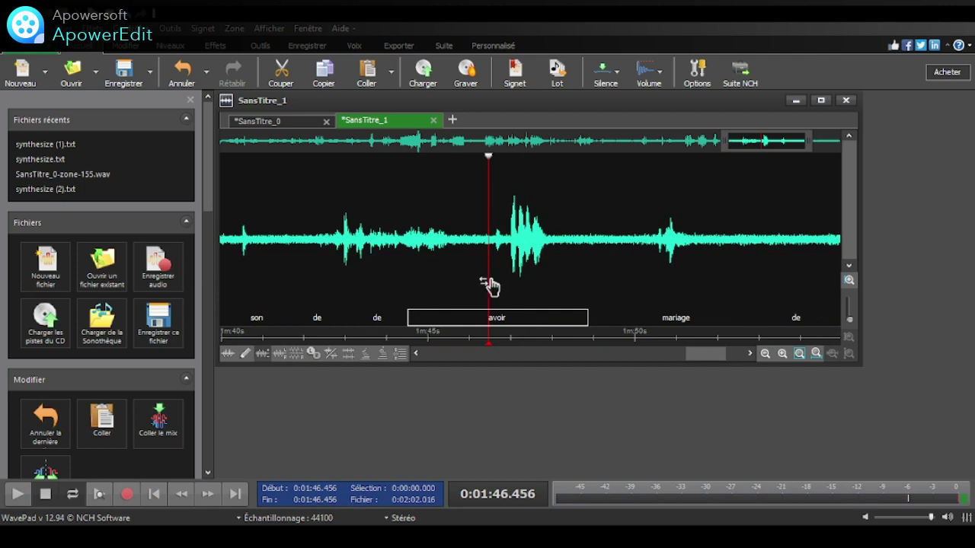
{"action": "left_click", "coordinate": [462, 285]}
{"action": "left_click_drag", "start_coordinate": [466, 288], "coordinate": [511, 284]}
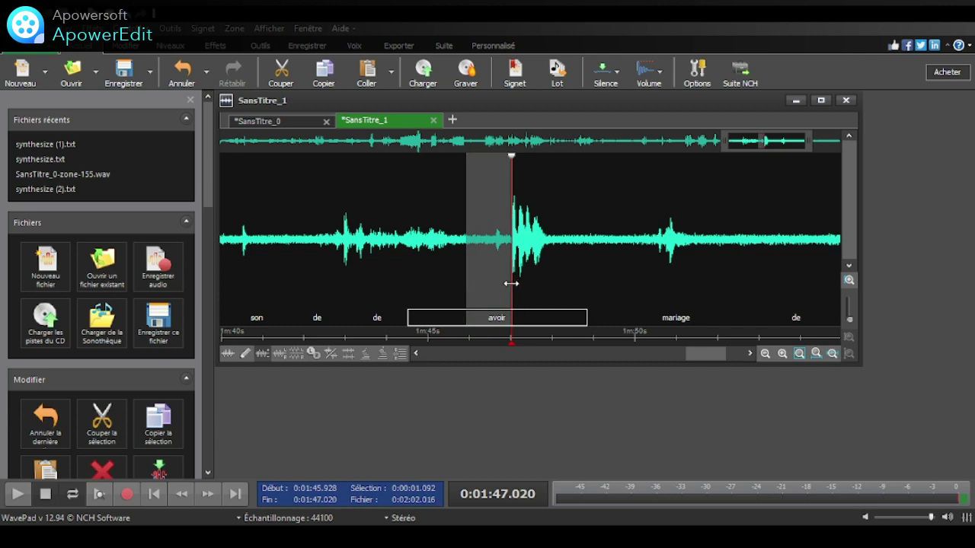
{"action": "left_click", "coordinate": [17, 494]}
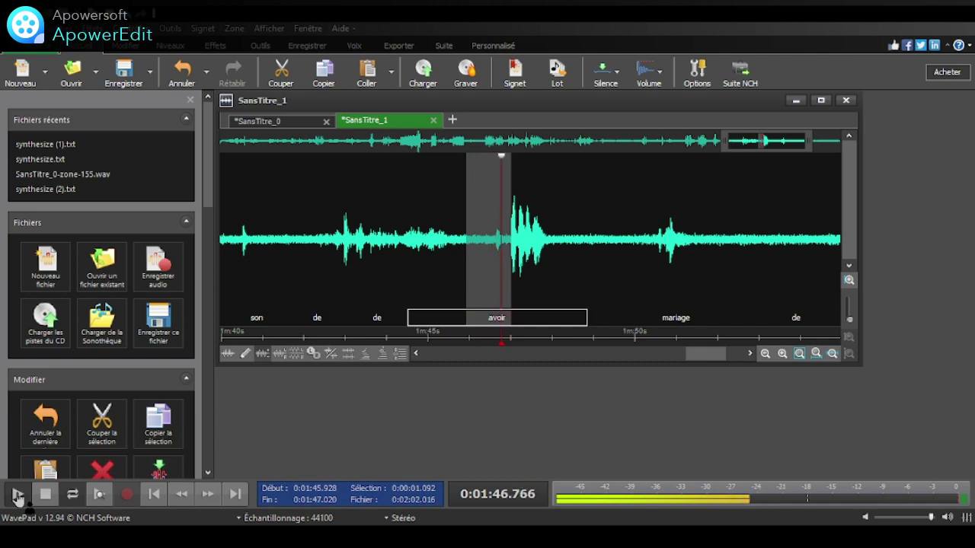
{"action": "left_click", "coordinate": [17, 494]}
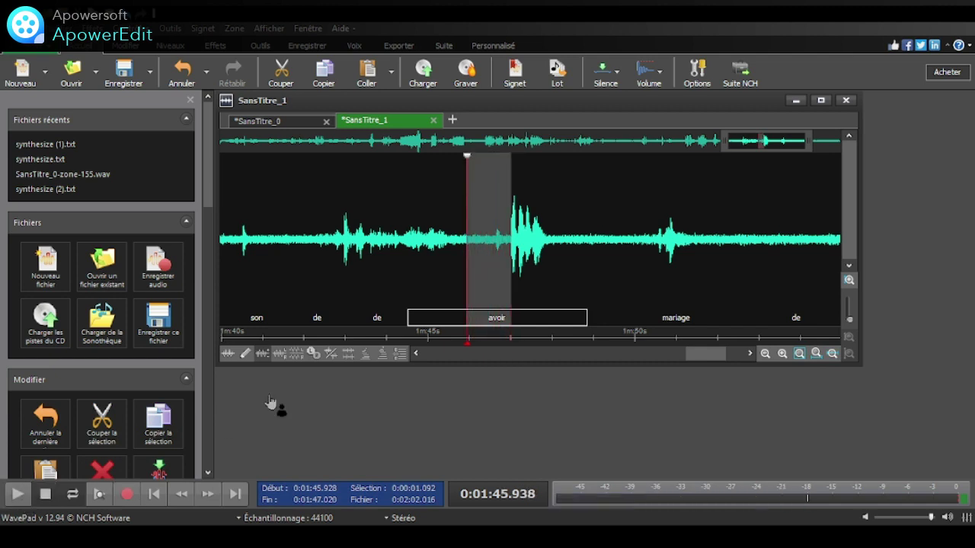
Step: Listen to a wider stretch of about 1.5 seconds leading into the "avoir" burst, and continue listening to about 1:48
{"action": "left_click_drag", "start_coordinate": [451, 311], "coordinate": [517, 299]}
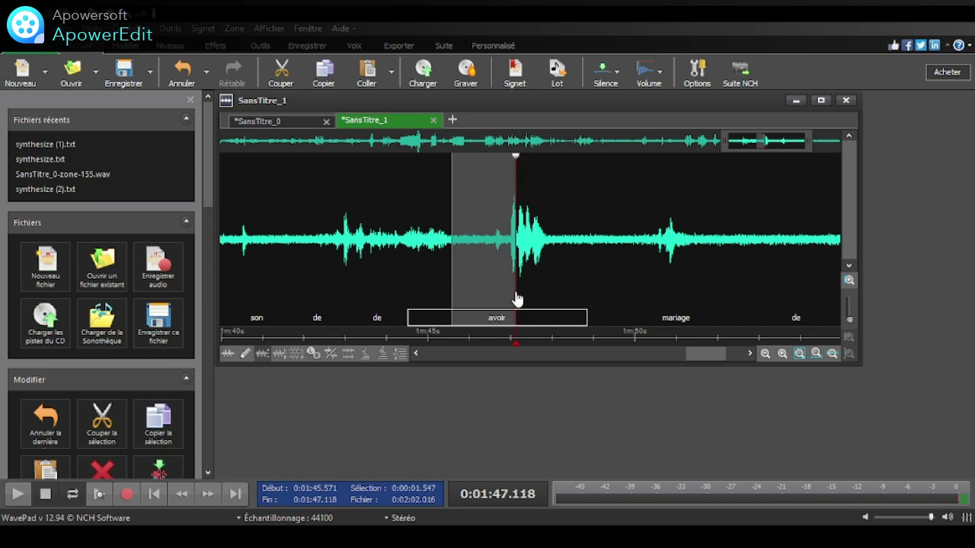
{"action": "key", "text": "space"}
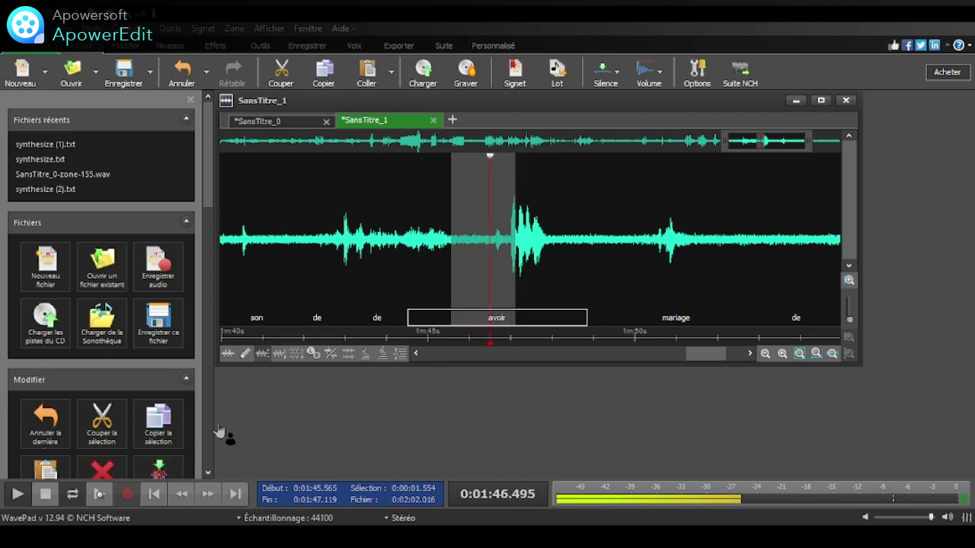
{"action": "left_click", "coordinate": [445, 287]}
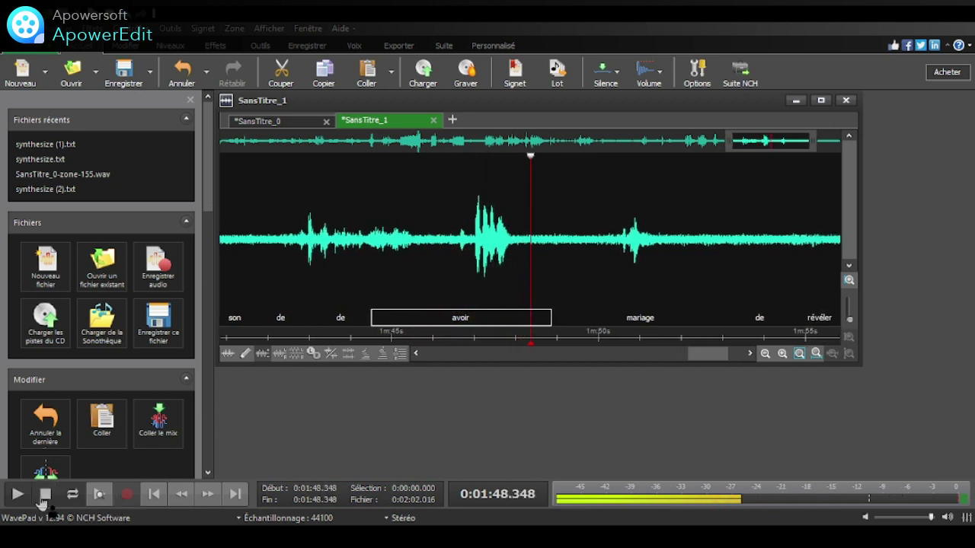
{"action": "left_click", "coordinate": [39, 500]}
Step: Select about 1.5 seconds from about 1:45.4 up to the loud burst in "avoir", listen to it and amplify it
{"action": "left_click_drag", "start_coordinate": [403, 296], "coordinate": [474, 283]}
{"action": "left_click", "coordinate": [477, 288]}
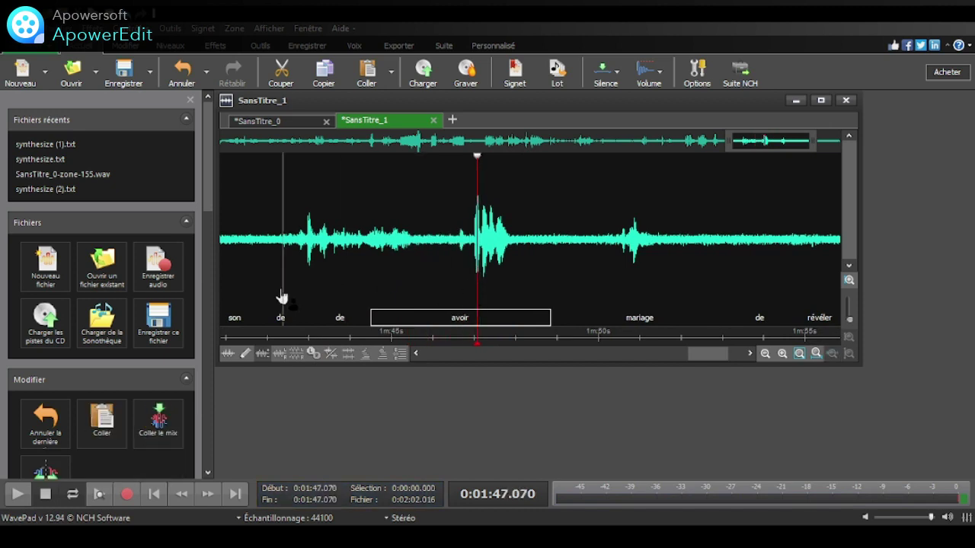
{"action": "left_click_drag", "start_coordinate": [409, 277], "coordinate": [473, 278]}
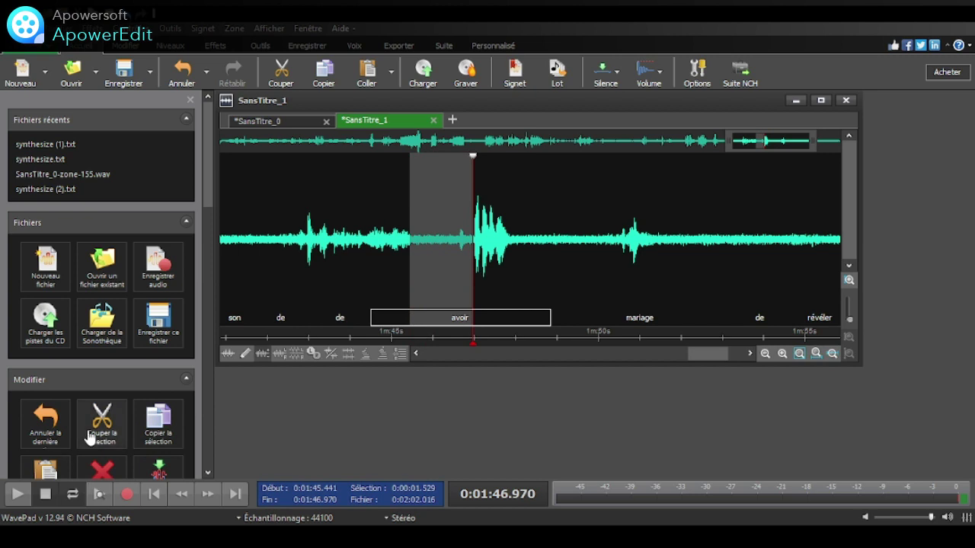
{"action": "left_click", "coordinate": [15, 497]}
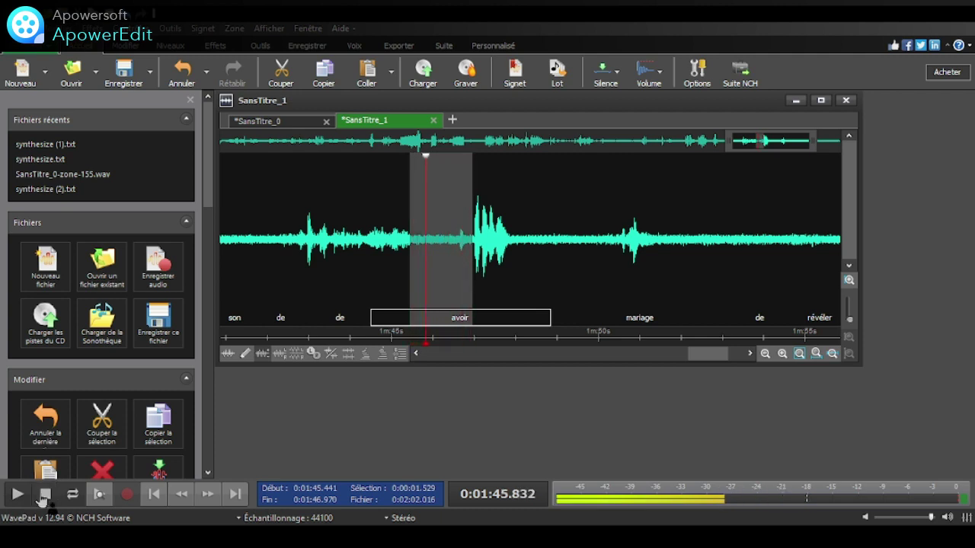
{"action": "left_click", "coordinate": [42, 496]}
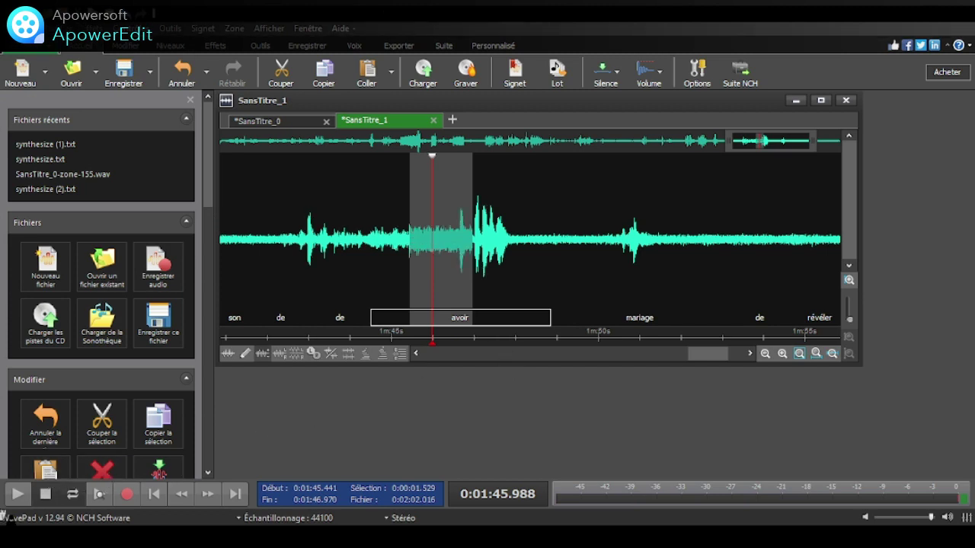
Step: Listen to the amplified passage before the "avoir" burst, amplify it further, reduce its noise and replay it
{"action": "left_click", "coordinate": [16, 494]}
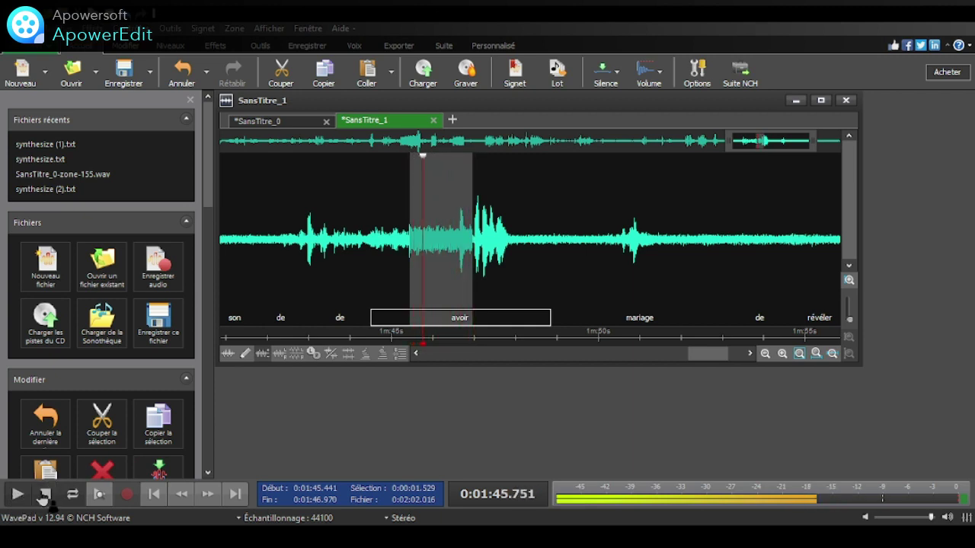
{"action": "left_click", "coordinate": [45, 494]}
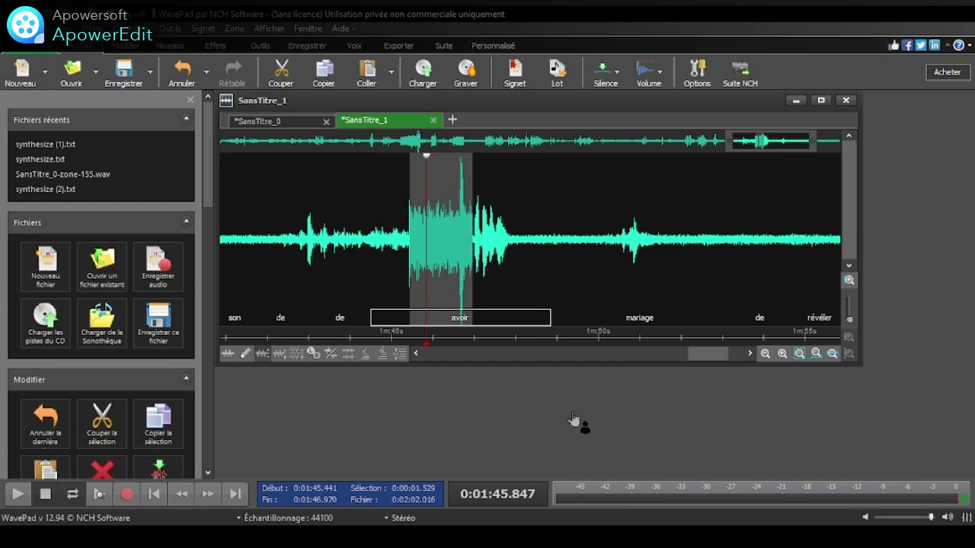
{"action": "left_click", "coordinate": [17, 494]}
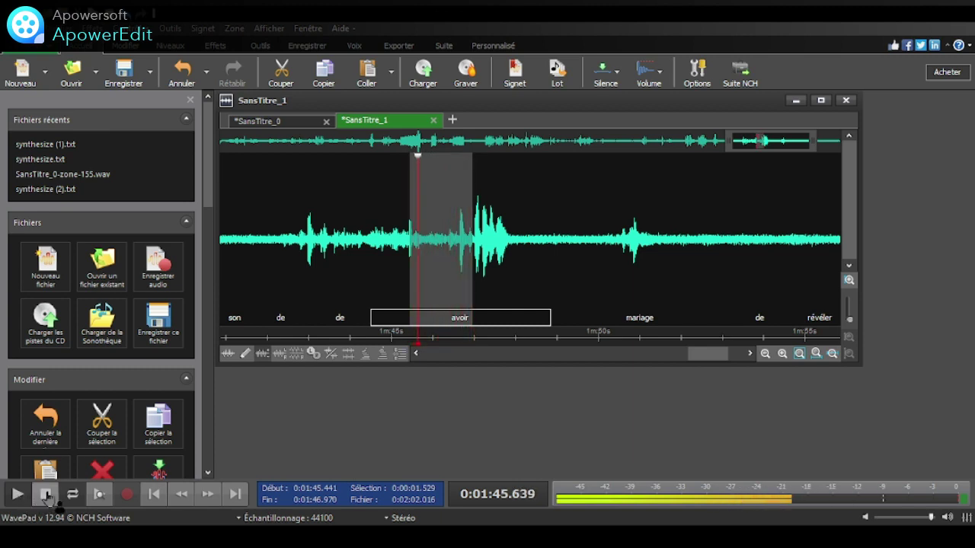
{"action": "left_click", "coordinate": [46, 496]}
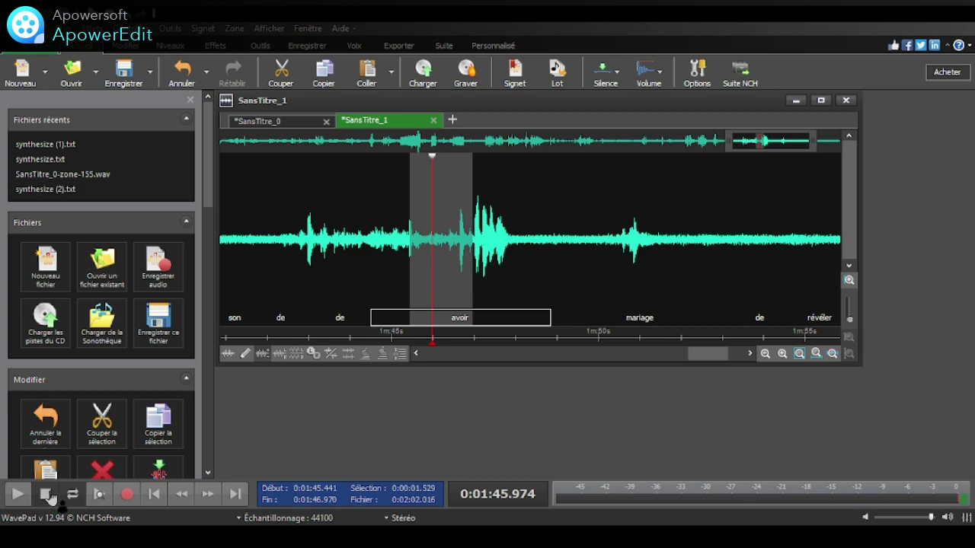
Step: Place the playback position at about 1:44.5, at the start of "avoir", and listen onward to about 1:59
{"action": "left_click", "coordinate": [499, 318]}
{"action": "left_click", "coordinate": [474, 317]}
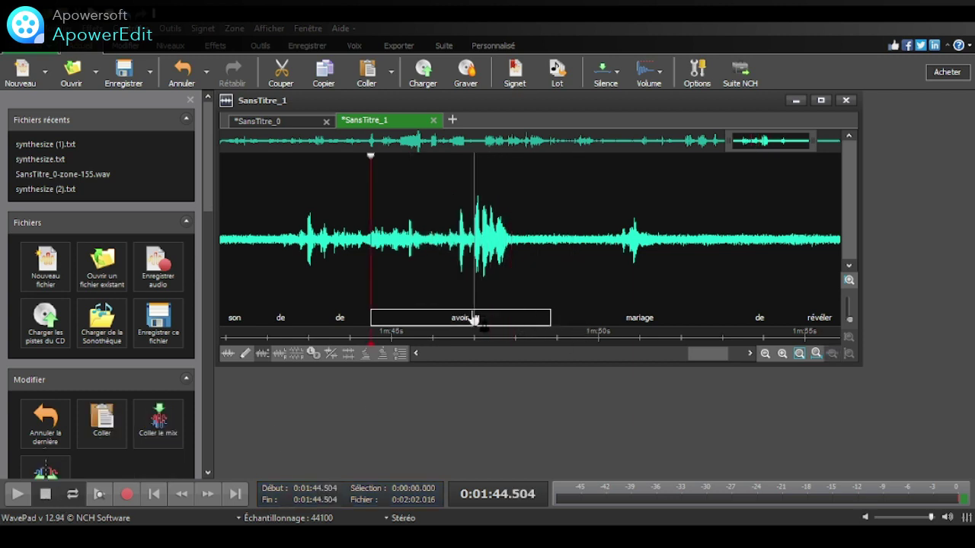
{"action": "left_click", "coordinate": [17, 494]}
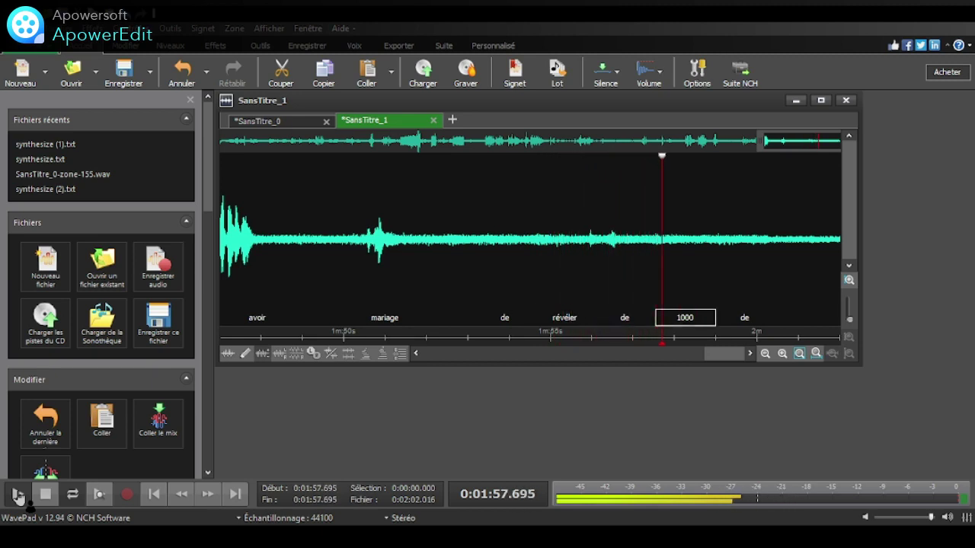
{"action": "left_click", "coordinate": [18, 496]}
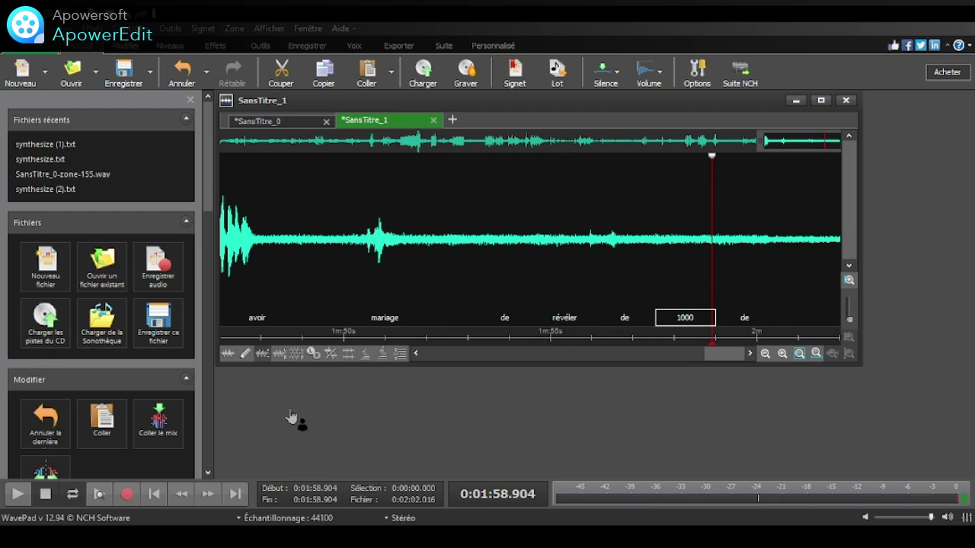
{"action": "left_click_drag", "start_coordinate": [404, 322], "coordinate": [605, 292]}
{"action": "left_click", "coordinate": [602, 291]}
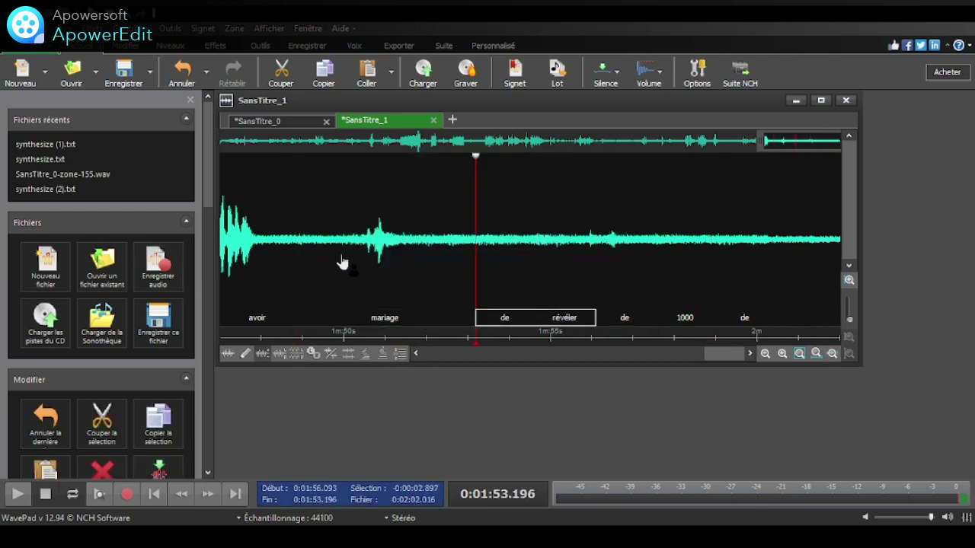
{"action": "left_click_drag", "start_coordinate": [395, 277], "coordinate": [476, 266]}
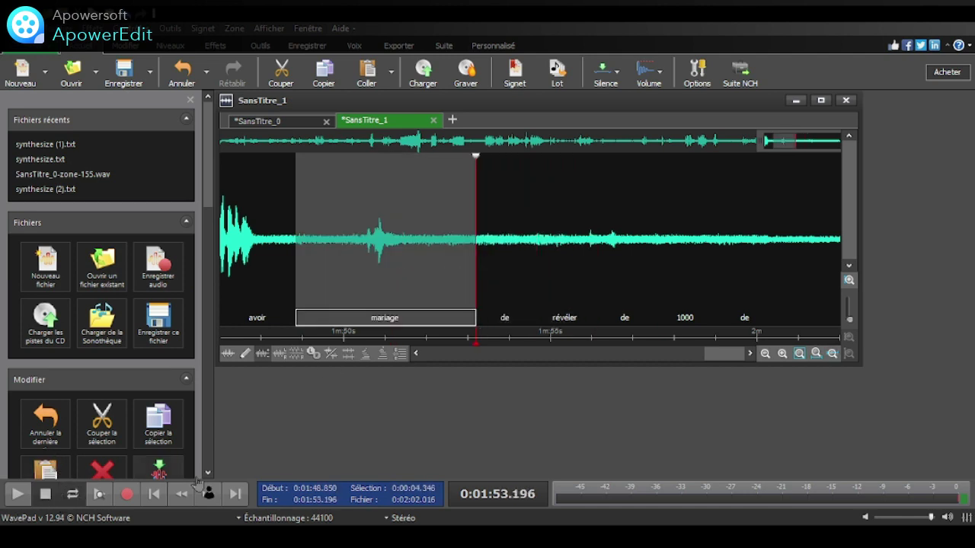
{"action": "left_click_drag", "start_coordinate": [868, 302], "coordinate": [328, 297]}
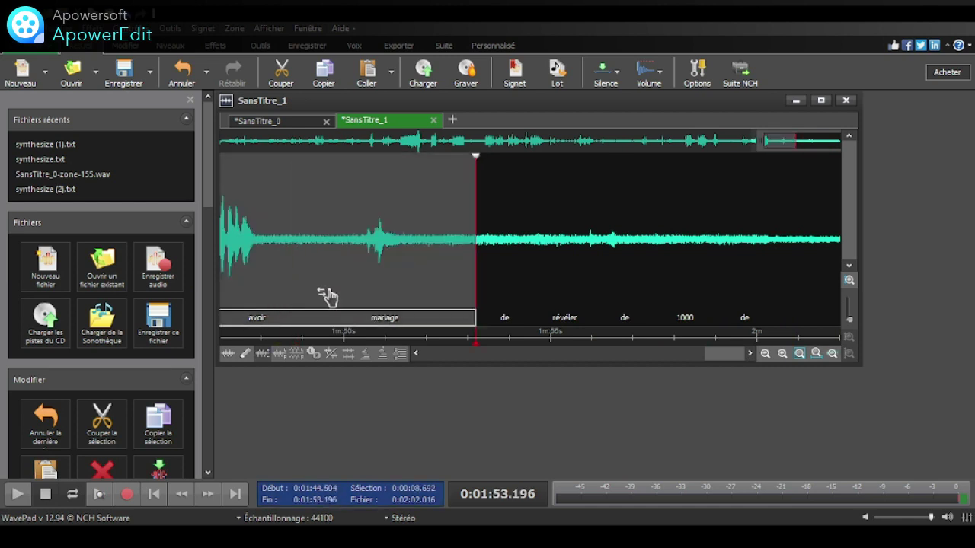
{"action": "left_click", "coordinate": [347, 299]}
{"action": "left_click", "coordinate": [335, 303]}
{"action": "left_click_drag", "start_coordinate": [270, 305], "coordinate": [298, 298]}
{"action": "left_click", "coordinate": [298, 327]}
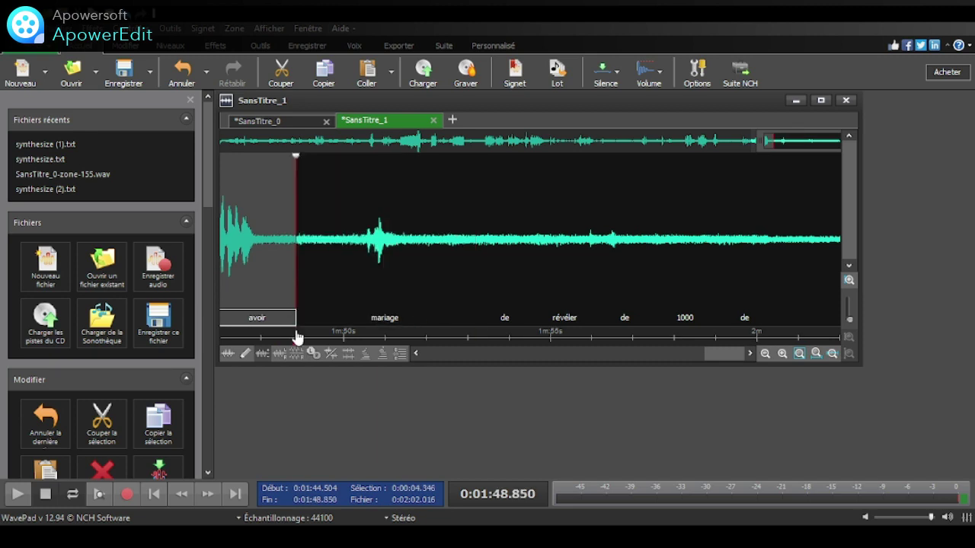
Step: Place the playback position at the start of "mariage", about 1:48.85, and listen onward to about 1:52.7
{"action": "left_click", "coordinate": [281, 323]}
{"action": "left_click_drag", "start_coordinate": [281, 328], "coordinate": [300, 323]}
{"action": "left_click", "coordinate": [298, 326]}
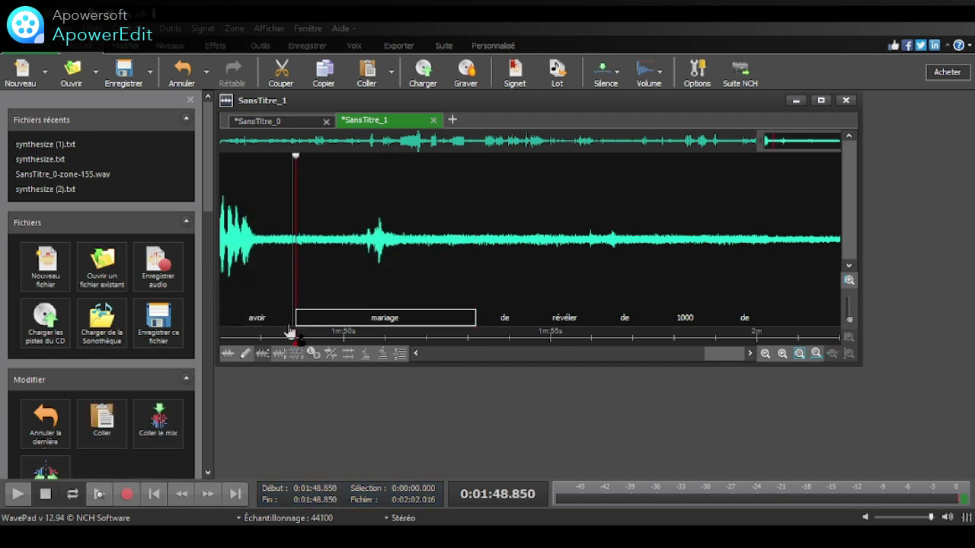
{"action": "left_click", "coordinate": [18, 496]}
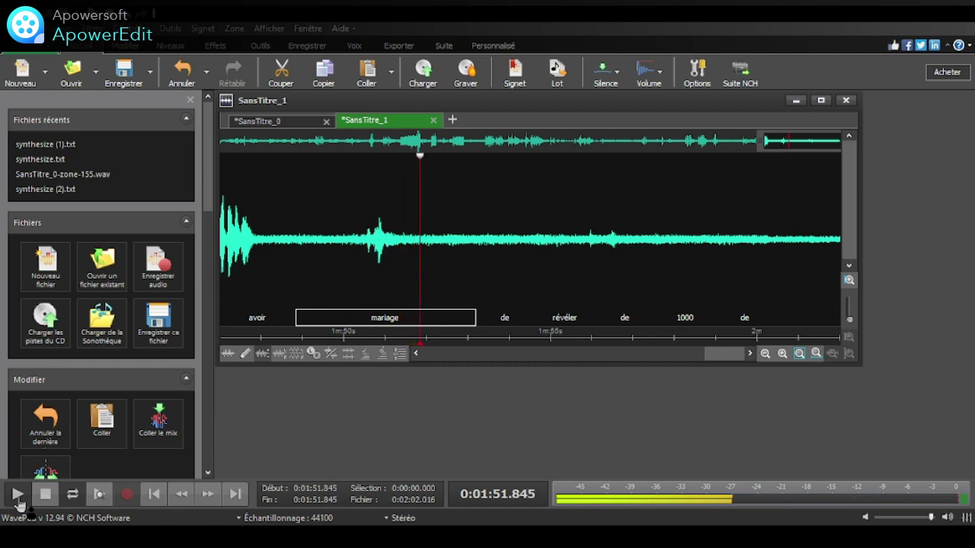
{"action": "left_click", "coordinate": [46, 495]}
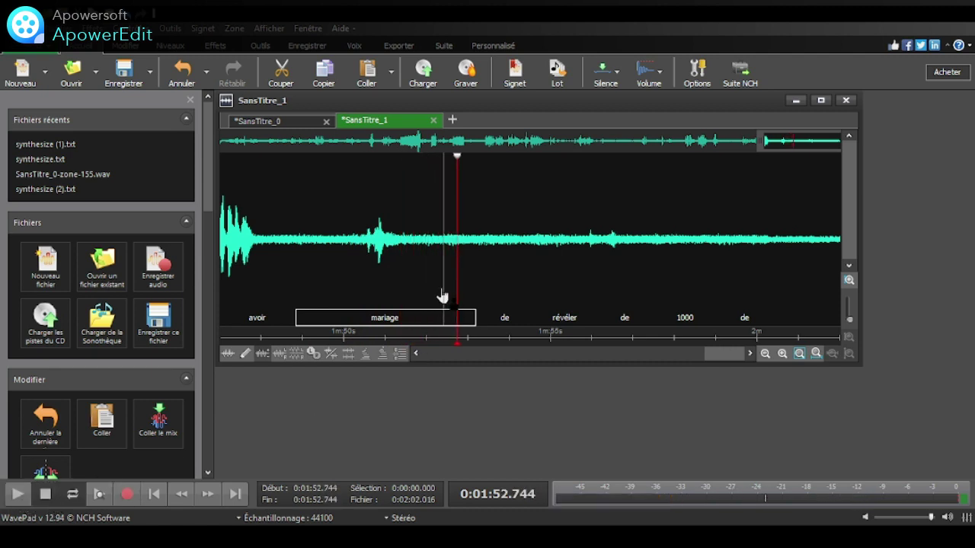
Step: Select about 1.4 seconds following the burst in "mariage", from about 1:51.0 to 1:52.4, and listen to it
{"action": "left_click_drag", "start_coordinate": [443, 295], "coordinate": [386, 295]}
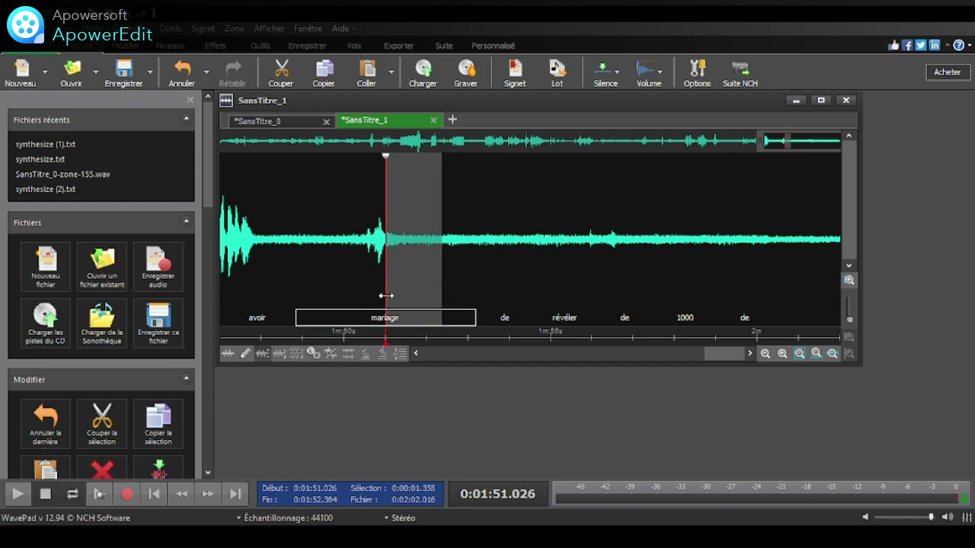
{"action": "left_click", "coordinate": [16, 495]}
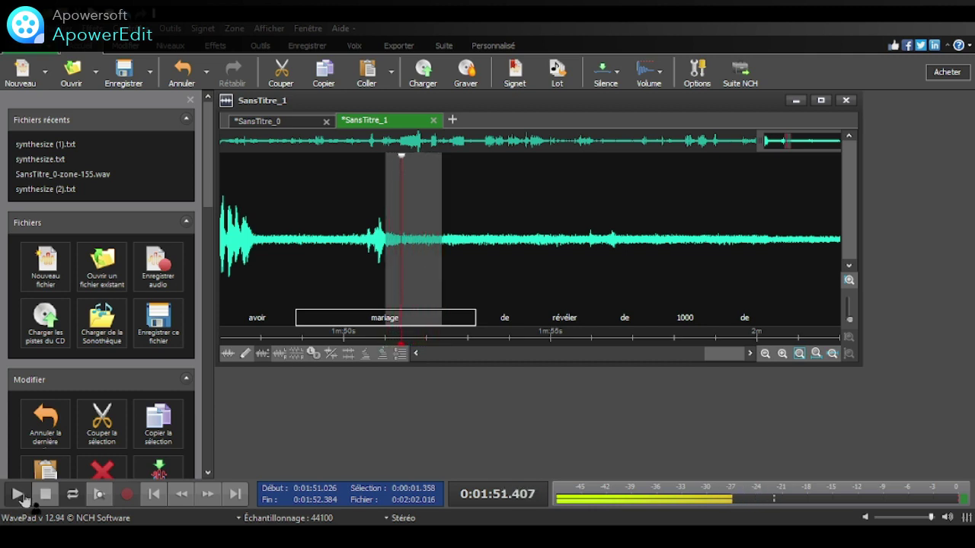
{"action": "left_click", "coordinate": [45, 494]}
Step: Select about 2.3 seconds right after the "mariage" burst, from about 1:51.0 to 1:53.3, listen to it and amplify it
{"action": "left_click_drag", "start_coordinate": [479, 312], "coordinate": [384, 306]}
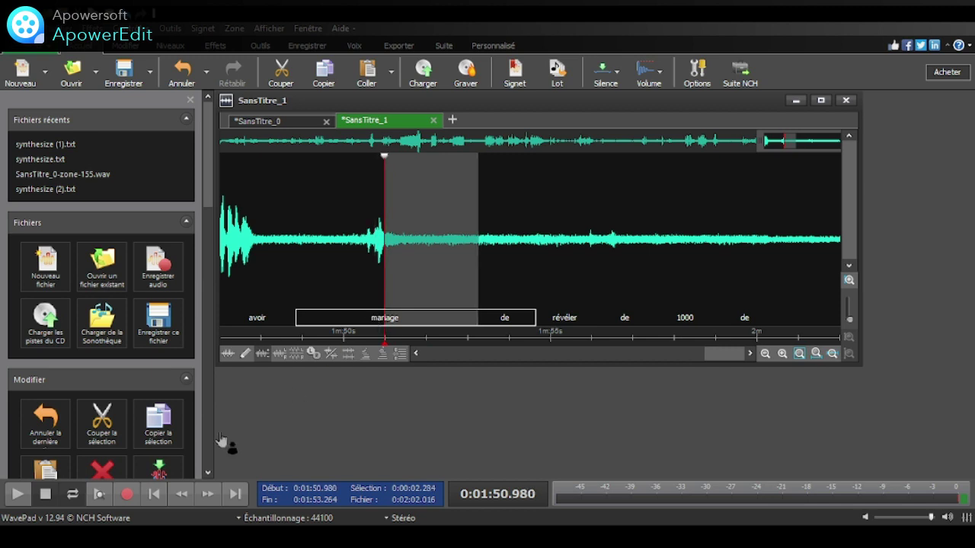
{"action": "left_click", "coordinate": [17, 496]}
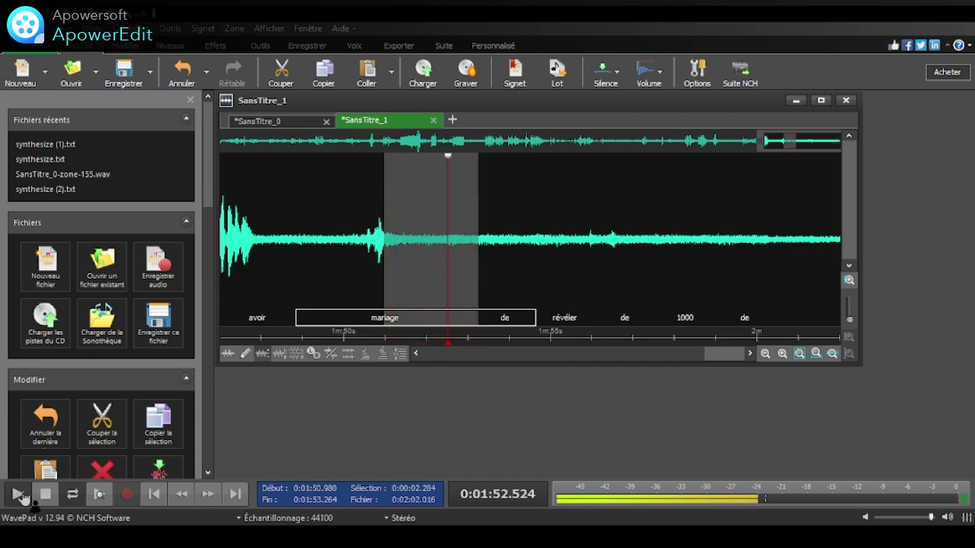
{"action": "left_click", "coordinate": [46, 497]}
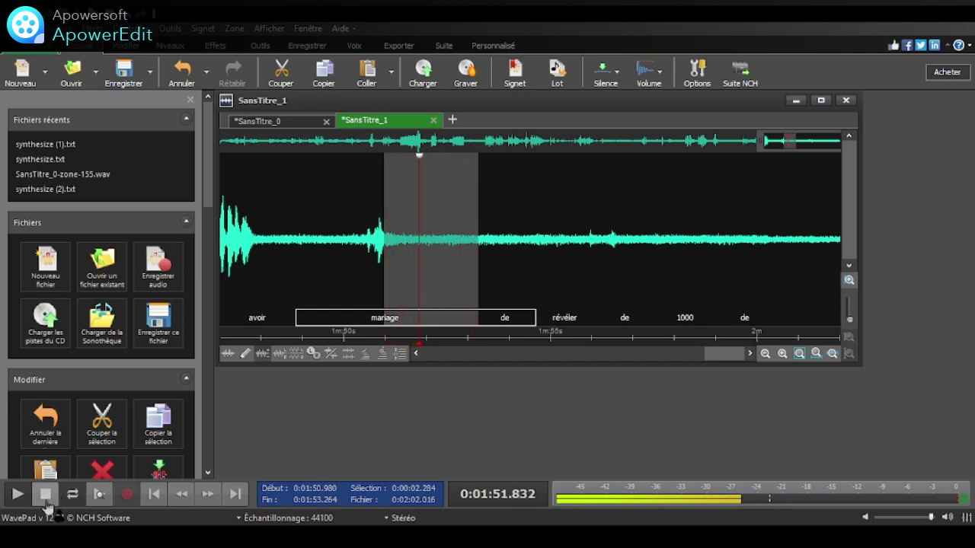
{"action": "left_click", "coordinate": [45, 502]}
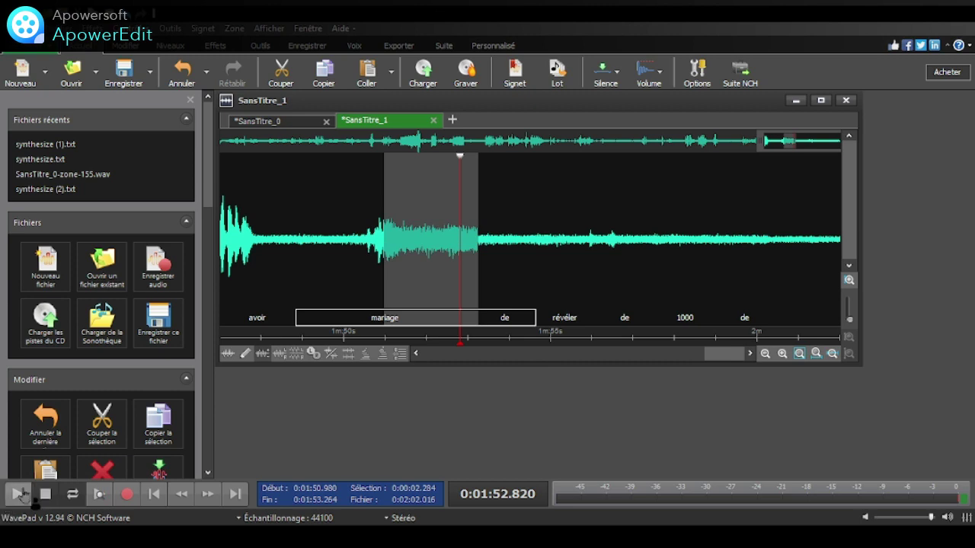
Step: Listen repeatedly to the amplified passage after the "mariage" burst
{"action": "left_click", "coordinate": [17, 495]}
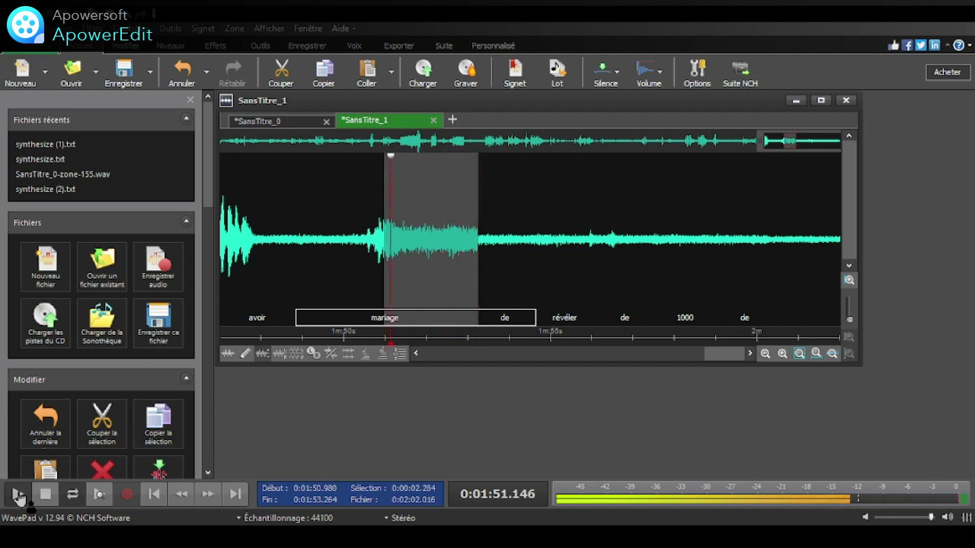
{"action": "left_click", "coordinate": [43, 497]}
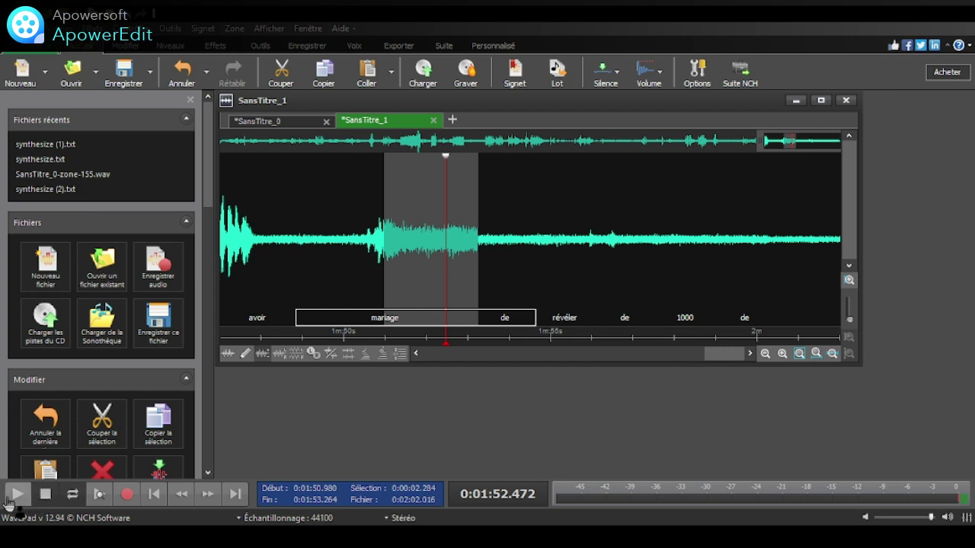
{"action": "left_click", "coordinate": [9, 499]}
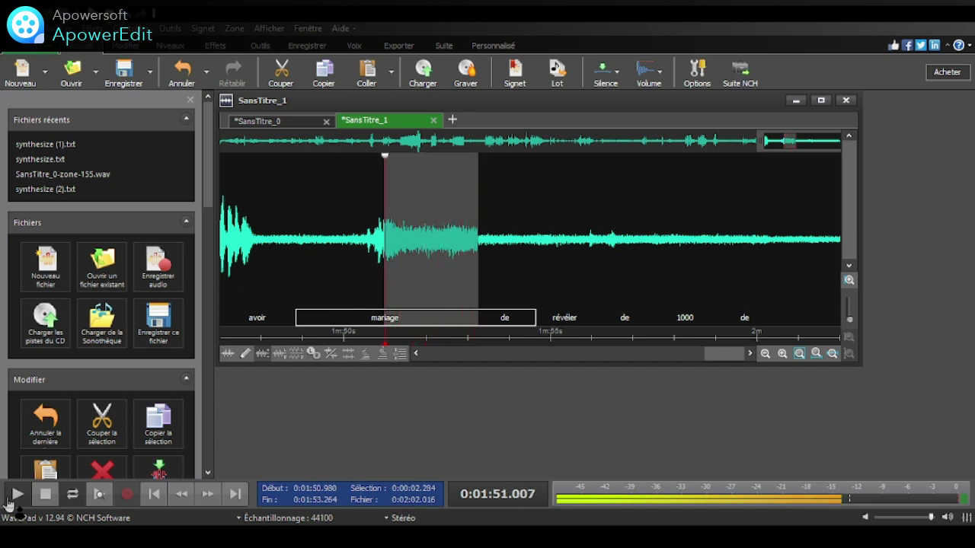
{"action": "left_click", "coordinate": [45, 494]}
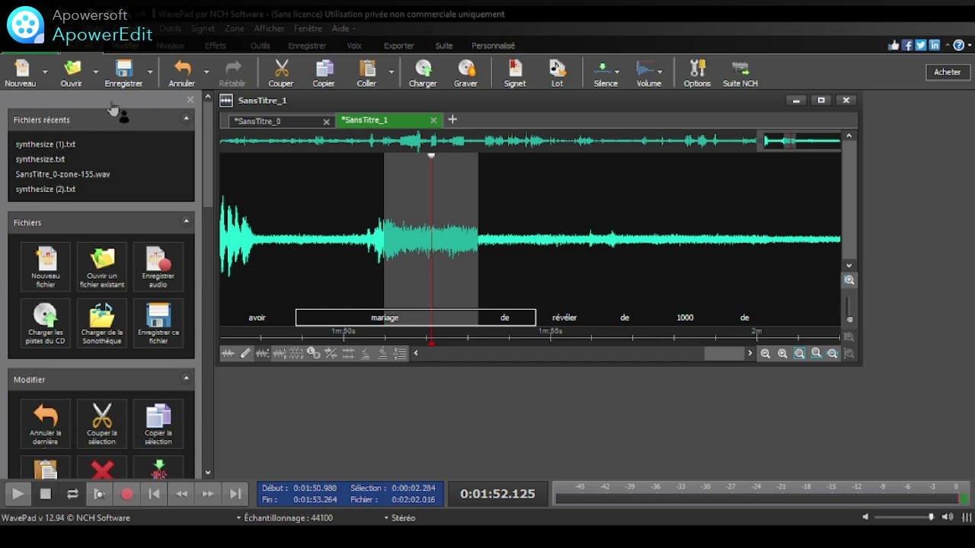
{"action": "left_click", "coordinate": [134, 77]}
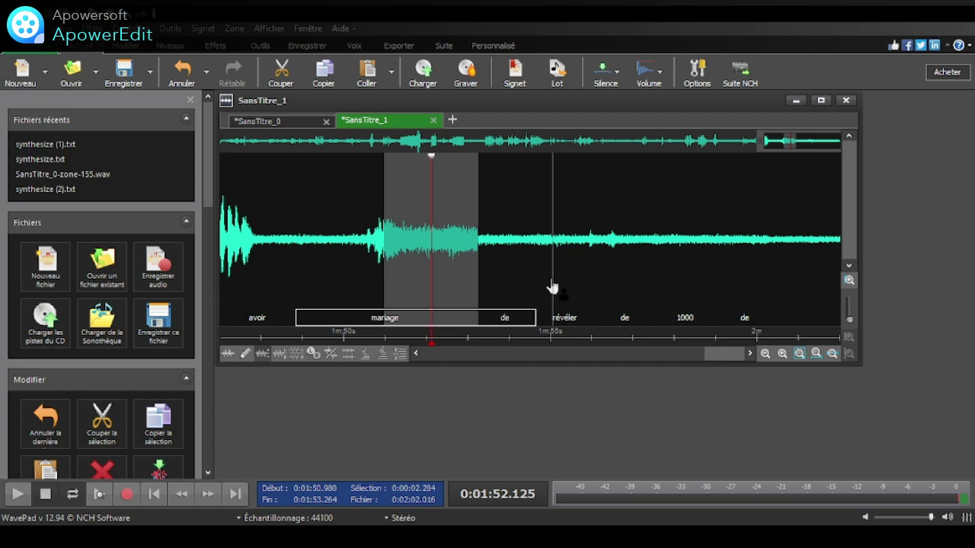
Step: Select about 6.2 seconds from about 1:53.7 to 1:59.9, amplify the passage and undo the last amplification
{"action": "left_click", "coordinate": [486, 275]}
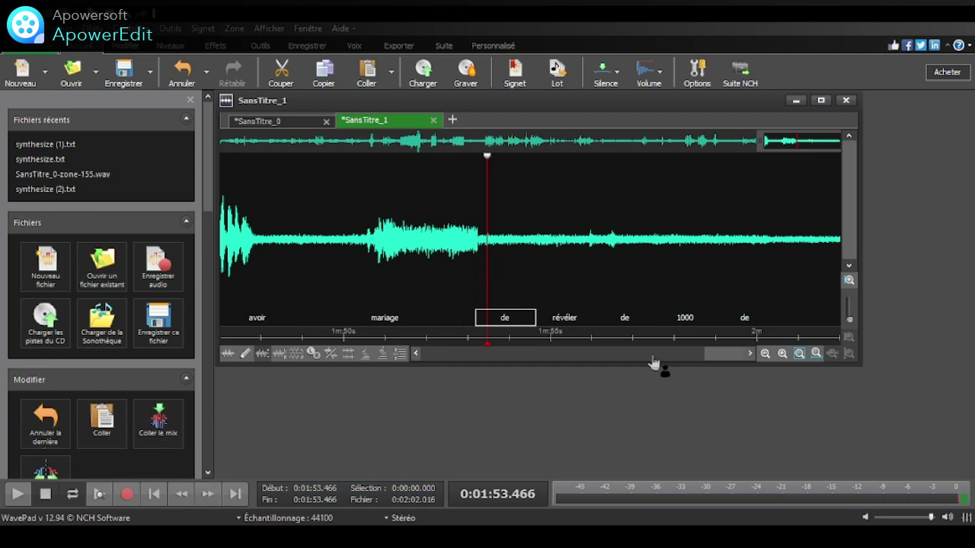
{"action": "mouse_move", "coordinate": [755, 305]}
{"action": "left_mouse_down"}
{"action": "mouse_move", "coordinate": [451, 290]}
{"action": "mouse_move", "coordinate": [511, 285]}
{"action": "mouse_move", "coordinate": [499, 278]}
{"action": "left_mouse_up"}
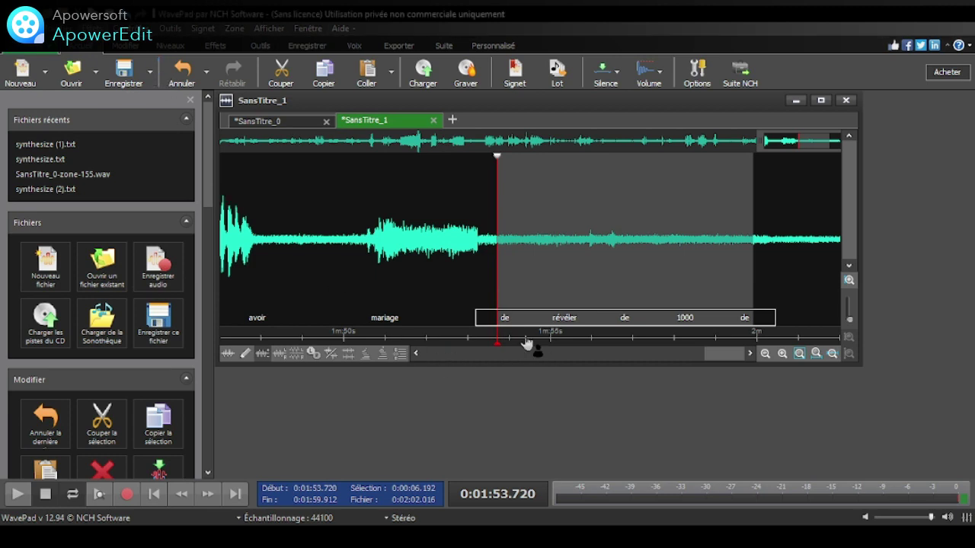
{"action": "key", "text": "ctrl+z"}
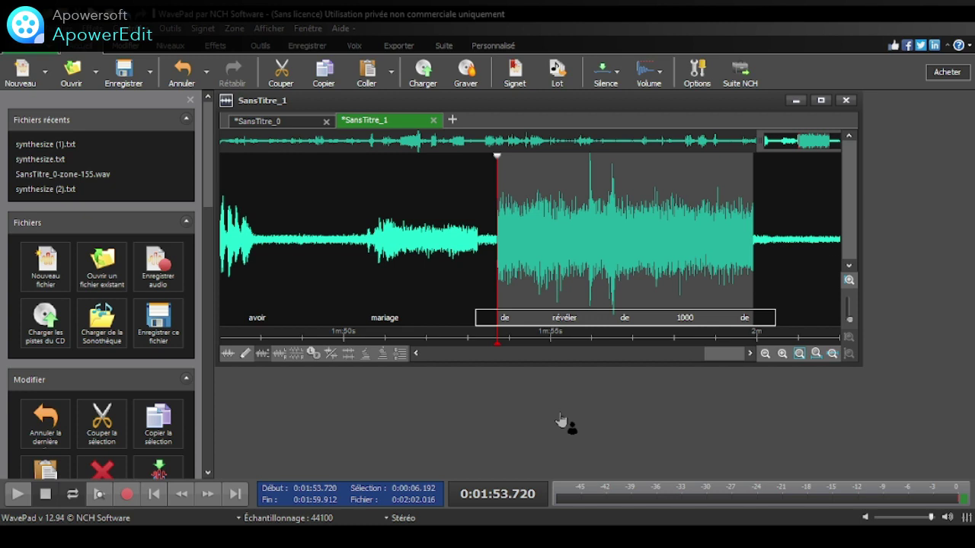
{"action": "key", "text": "ctrl+z"}
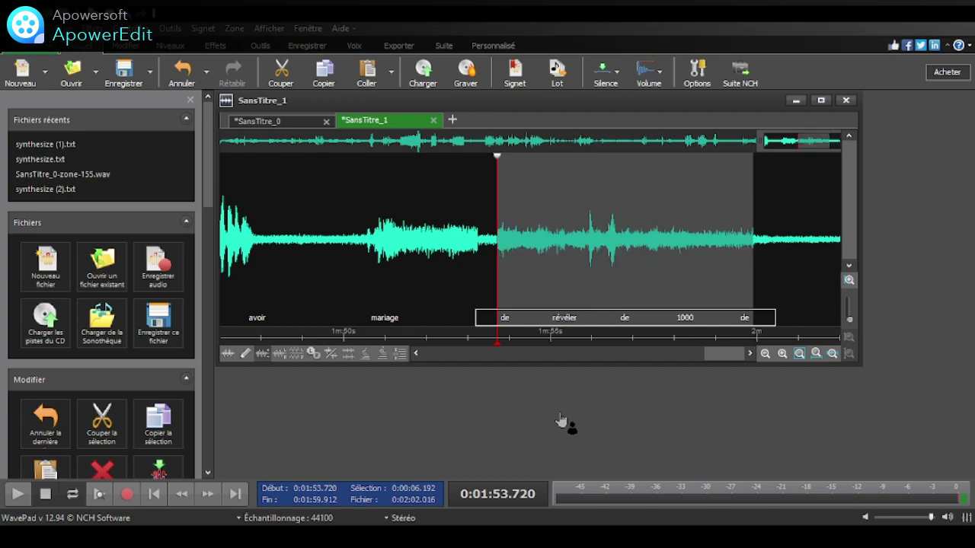
Step: Listen to the amplified "de révéler de 1000 de" passage, and continue from about 2:00.4 into the recording's first five seconds
{"action": "left_click", "coordinate": [16, 497]}
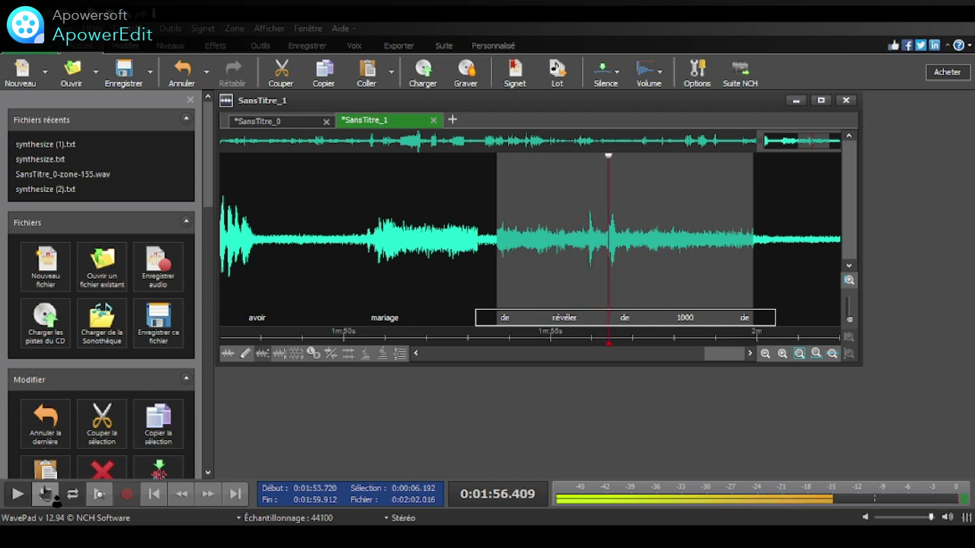
{"action": "key", "text": "space"}
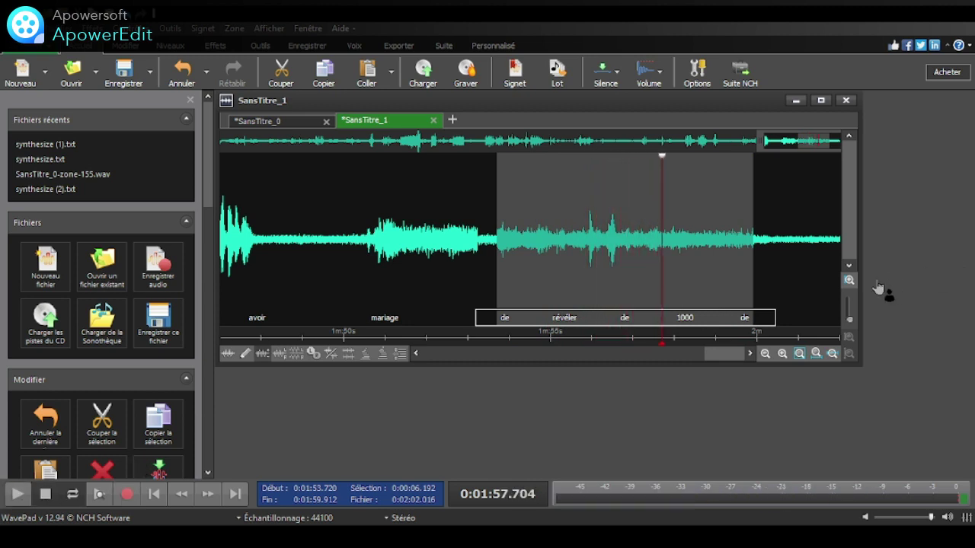
{"action": "left_click", "coordinate": [770, 297]}
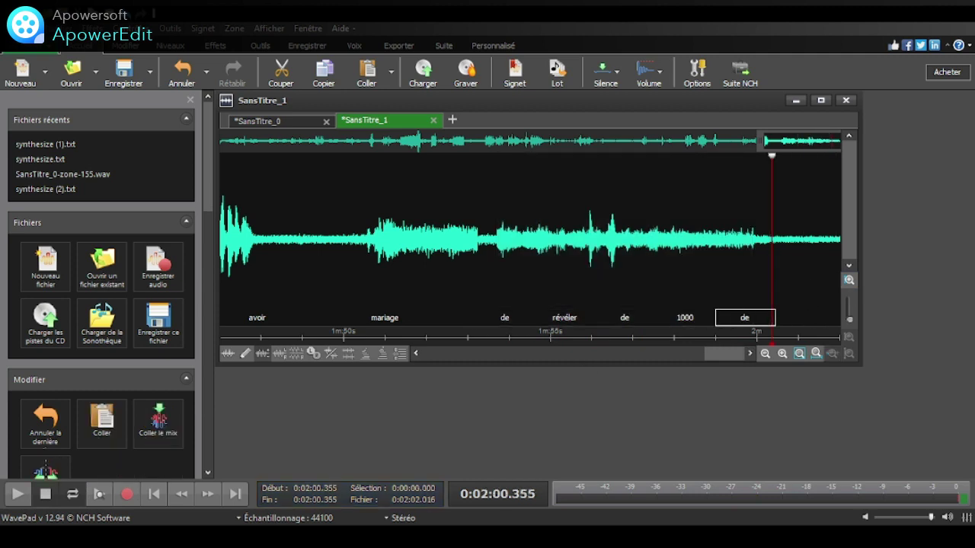
{"action": "left_click", "coordinate": [17, 495]}
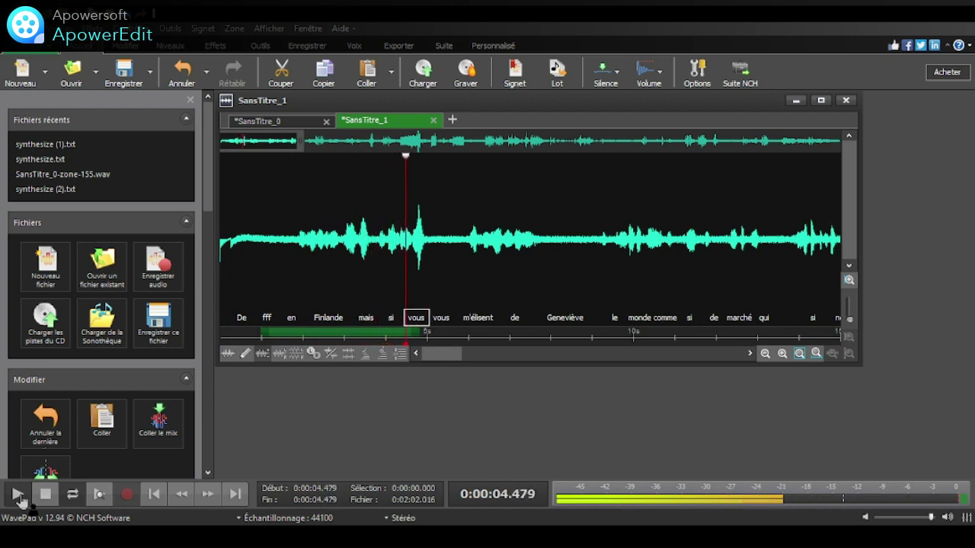
{"action": "left_click", "coordinate": [16, 494]}
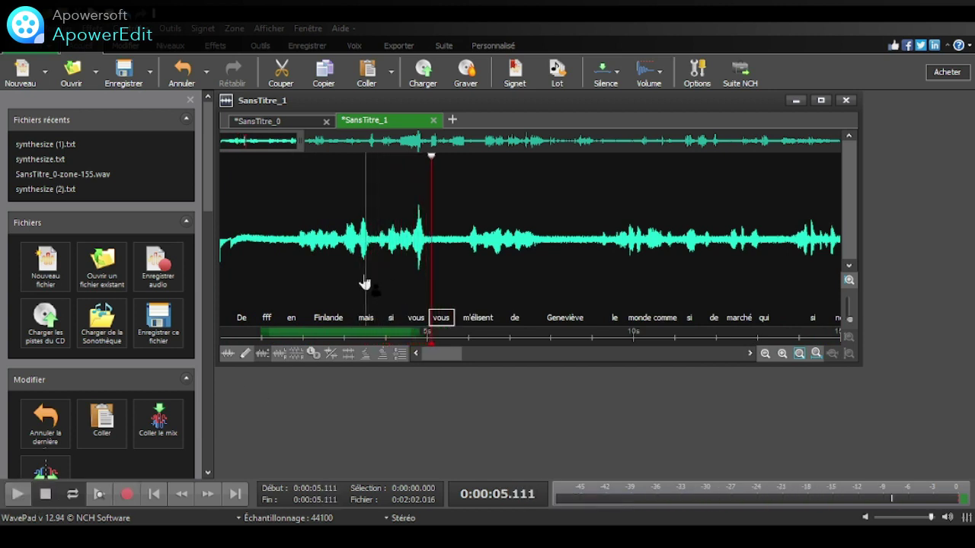
Step: Select about 0.9 seconds across "Finlande mais", from about 2.9 to 3.8 seconds, and listen to it repeatedly
{"action": "left_click_drag", "start_coordinate": [375, 282], "coordinate": [339, 283]}
{"action": "left_click", "coordinate": [16, 494]}
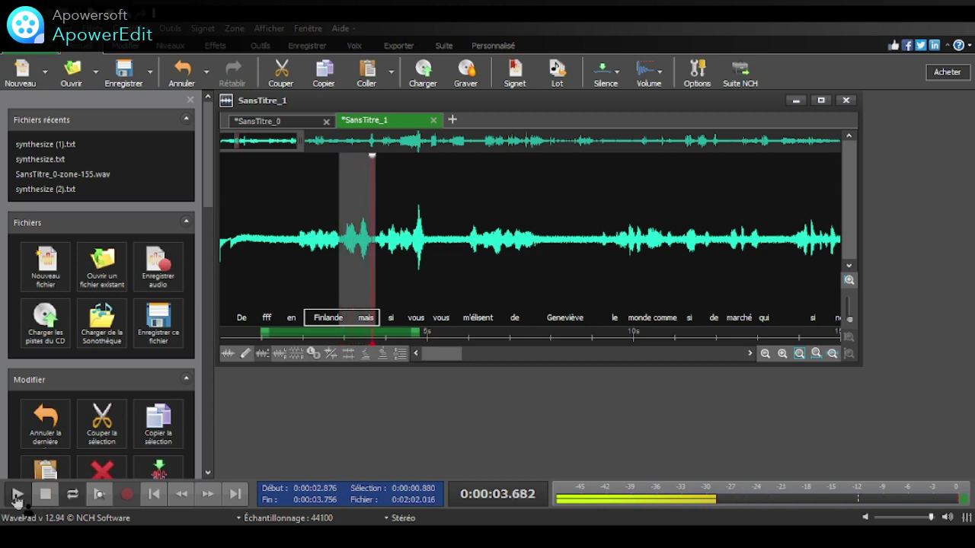
{"action": "left_click", "coordinate": [17, 495]}
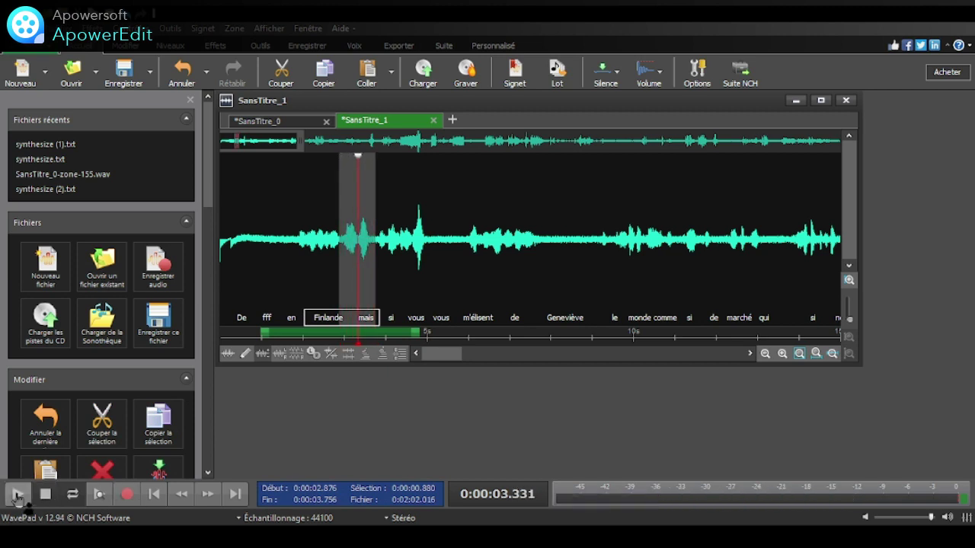
{"action": "left_click", "coordinate": [17, 495]}
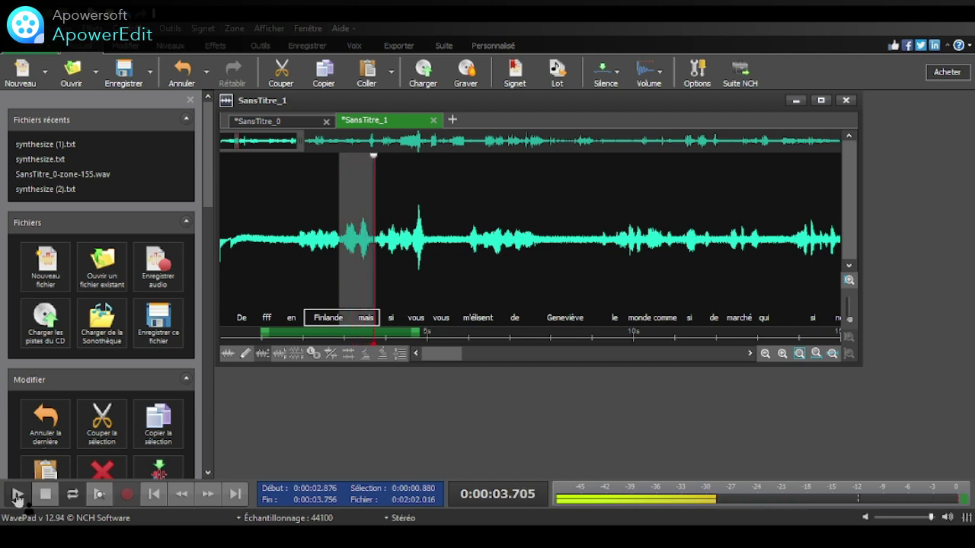
{"action": "left_click", "coordinate": [17, 496]}
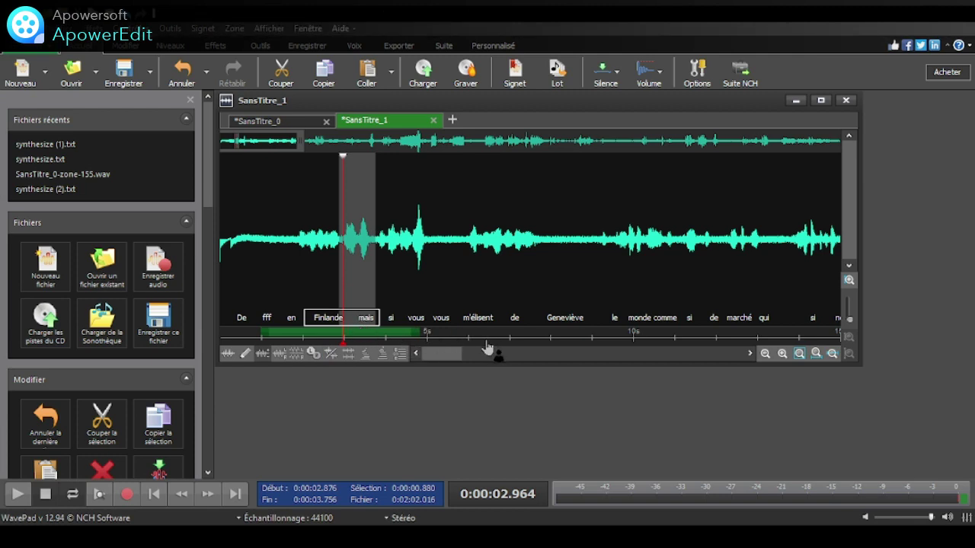
Step: Place the playback position in "si" at about 4.2 seconds and listen onward past "Geneviève"
{"action": "left_click", "coordinate": [391, 318]}
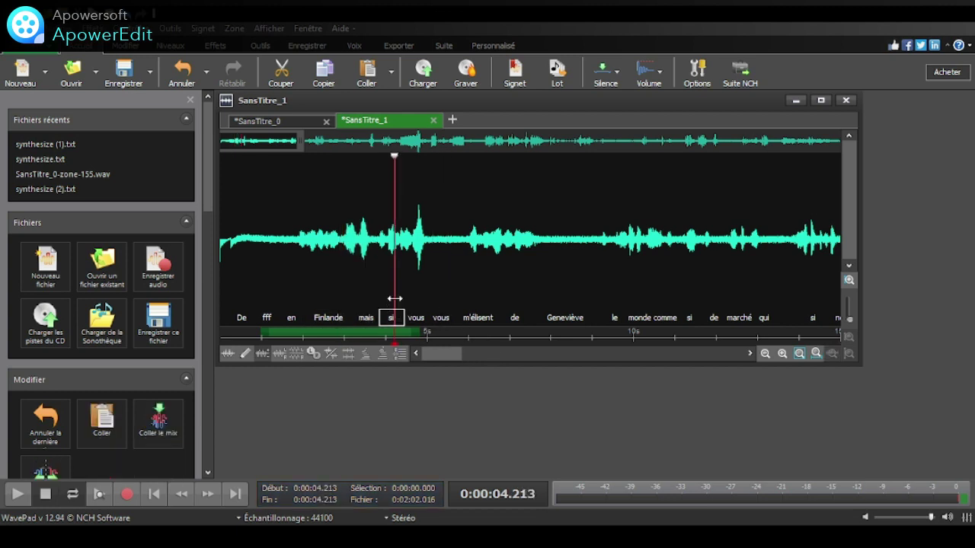
{"action": "left_click", "coordinate": [16, 495]}
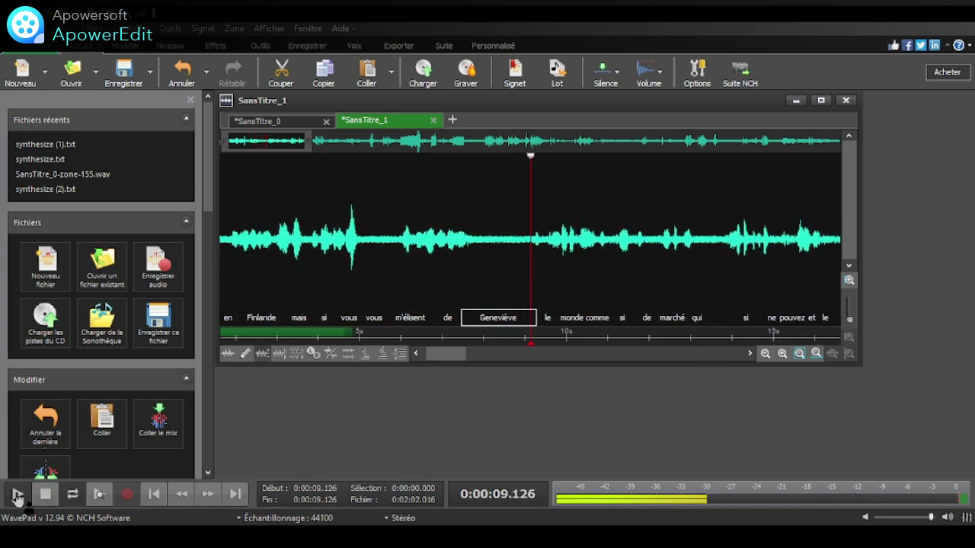
{"action": "left_click", "coordinate": [17, 495]}
Step: Select about 0.6 seconds between "Geneviève" and "le", from about 8.9 to 9.5 seconds, and listen to it repeatedly
{"action": "left_click_drag", "start_coordinate": [492, 300], "coordinate": [517, 294]}
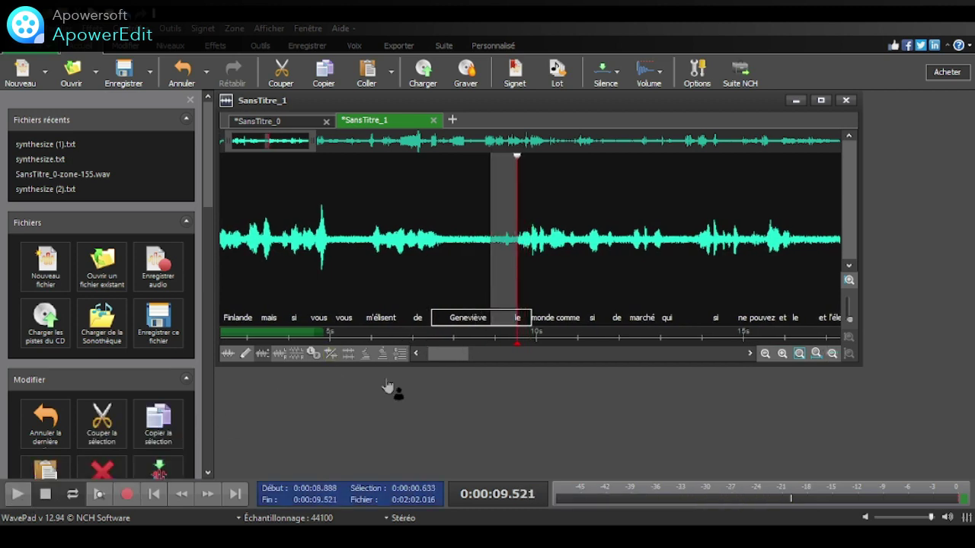
{"action": "left_click", "coordinate": [17, 494]}
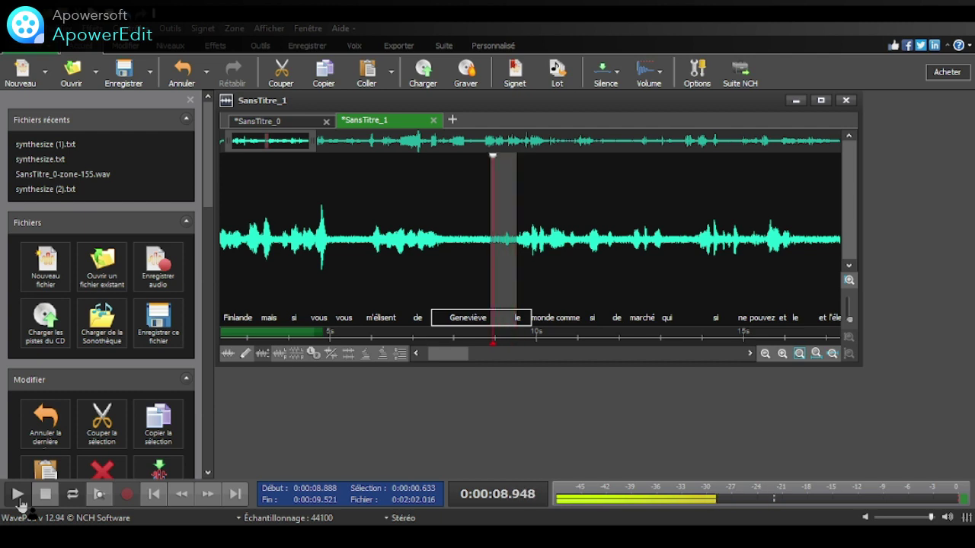
{"action": "left_click", "coordinate": [18, 497]}
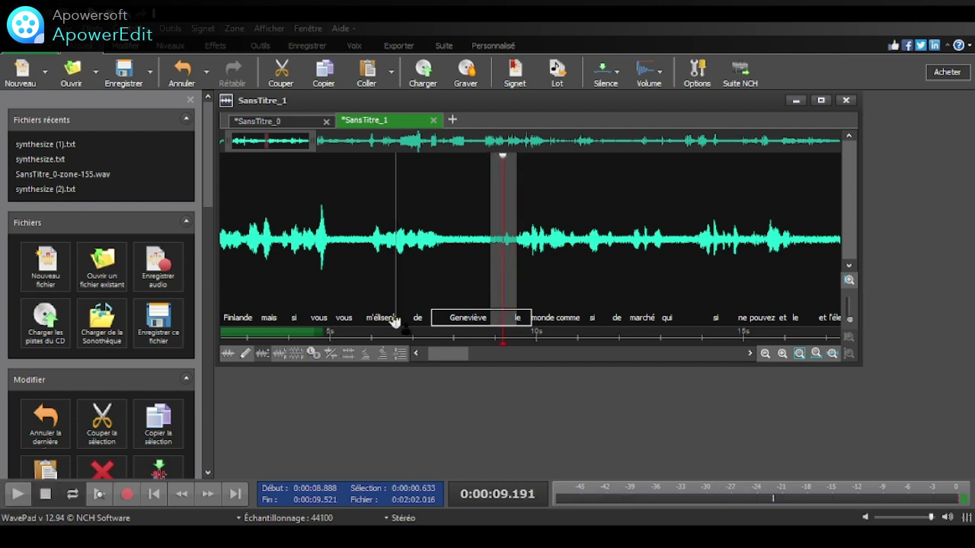
Step: Place the playback position in "le" at about 9.8 seconds and listen onward to about 41.7 seconds
{"action": "left_click", "coordinate": [527, 311]}
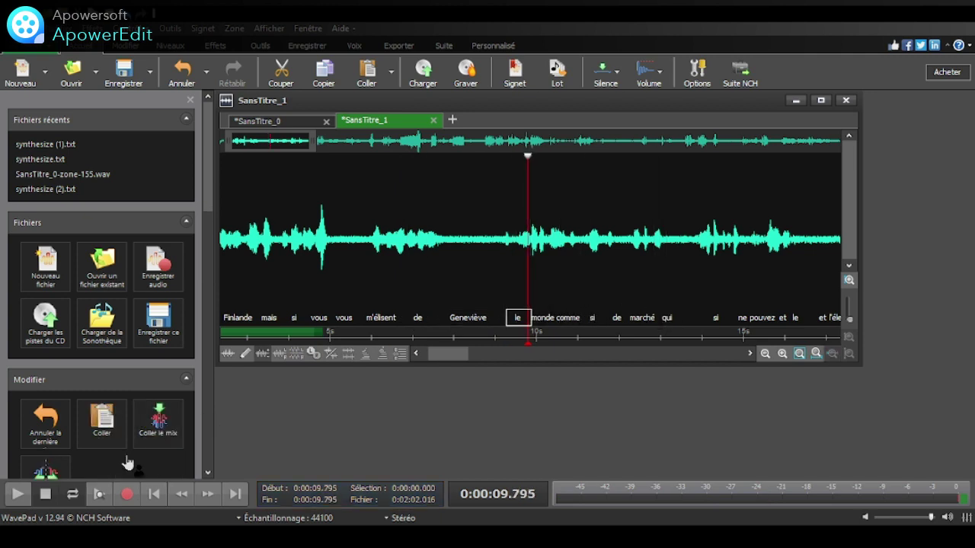
{"action": "left_click", "coordinate": [11, 497]}
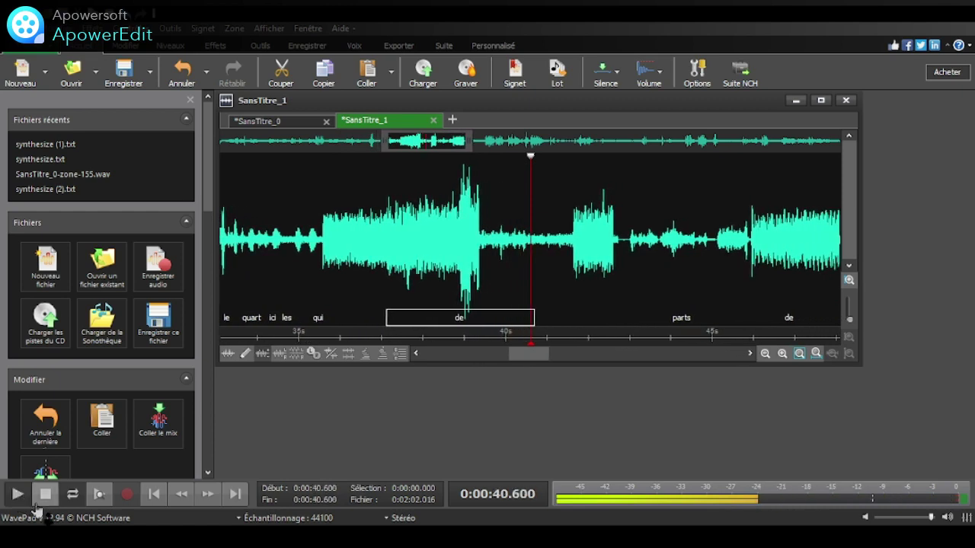
{"action": "left_click", "coordinate": [45, 497]}
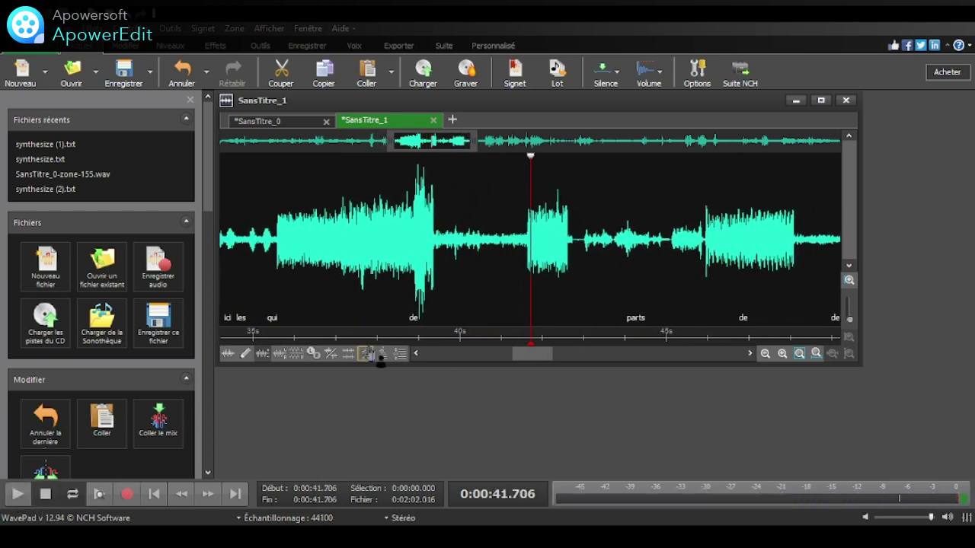
Step: Select about 4.1 seconds across "qui de", from about 35.5 to 39.6 seconds, reduce the passage's noise and listen to it
{"action": "left_click", "coordinate": [434, 318]}
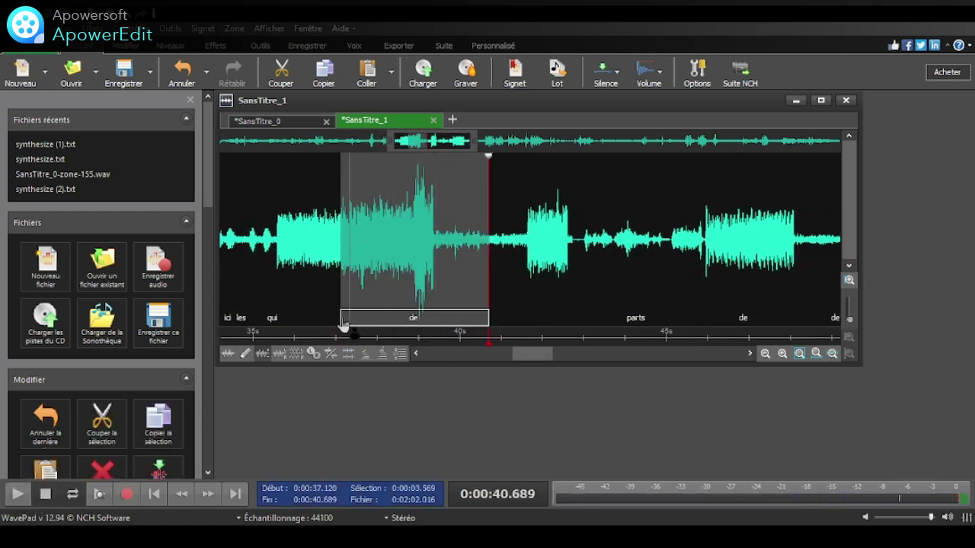
{"action": "left_click", "coordinate": [273, 290]}
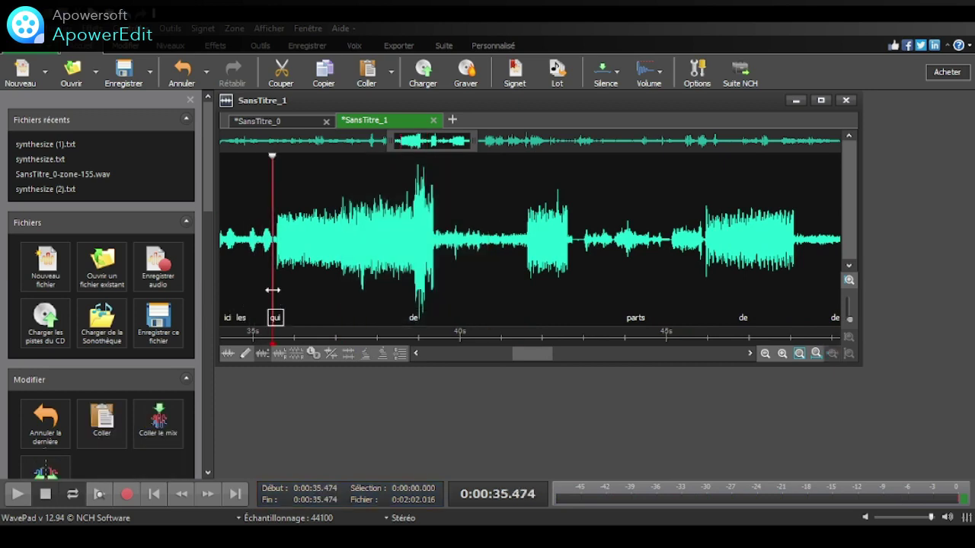
{"action": "mouse_move", "coordinate": [272, 290]}
{"action": "left_mouse_down"}
{"action": "mouse_move", "coordinate": [296, 303]}
{"action": "mouse_move", "coordinate": [445, 296]}
{"action": "mouse_move", "coordinate": [270, 289]}
{"action": "left_mouse_up"}
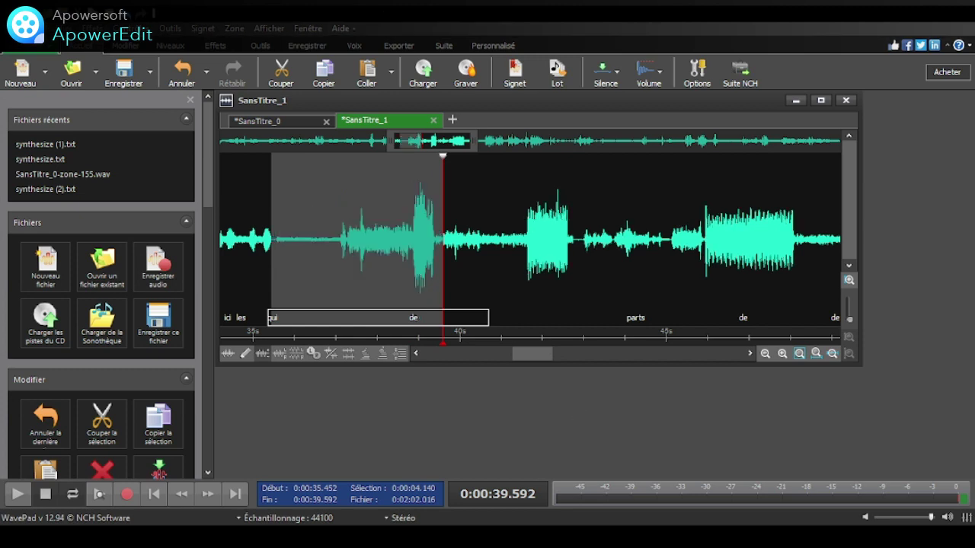
{"action": "left_click", "coordinate": [16, 497]}
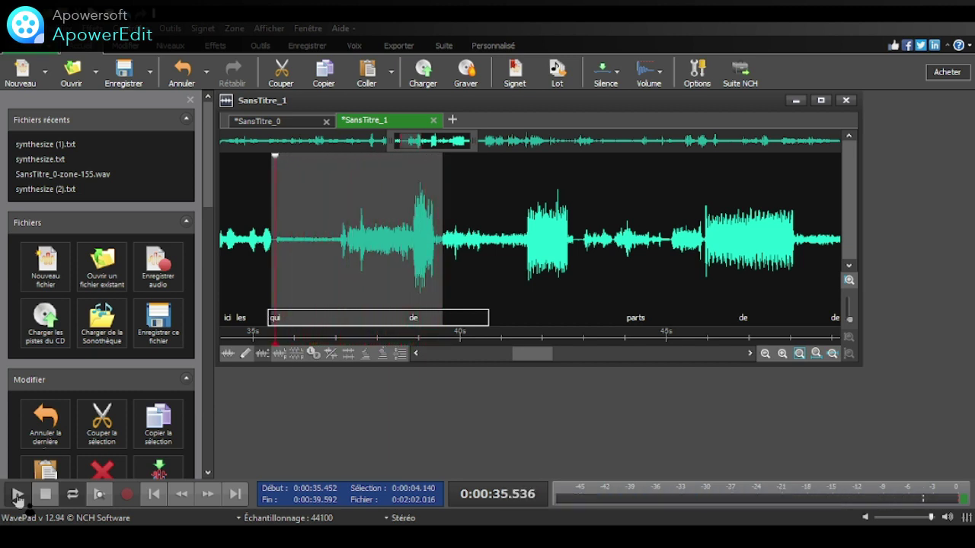
{"action": "left_click", "coordinate": [17, 494]}
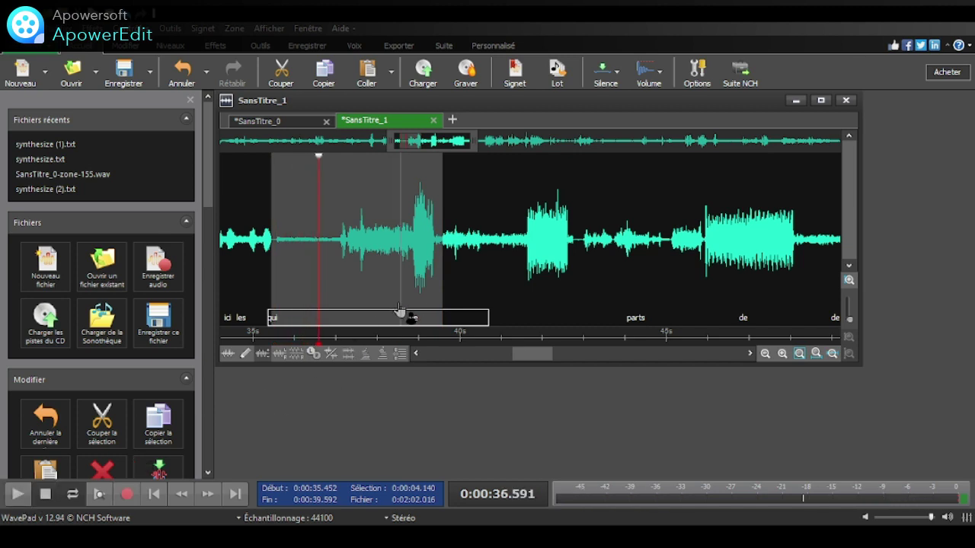
Step: Select about 1.0 second within "de", from about 38.4 to 39.4 seconds, and listen to it repeatedly
{"action": "left_click_drag", "start_coordinate": [394, 304], "coordinate": [436, 296]}
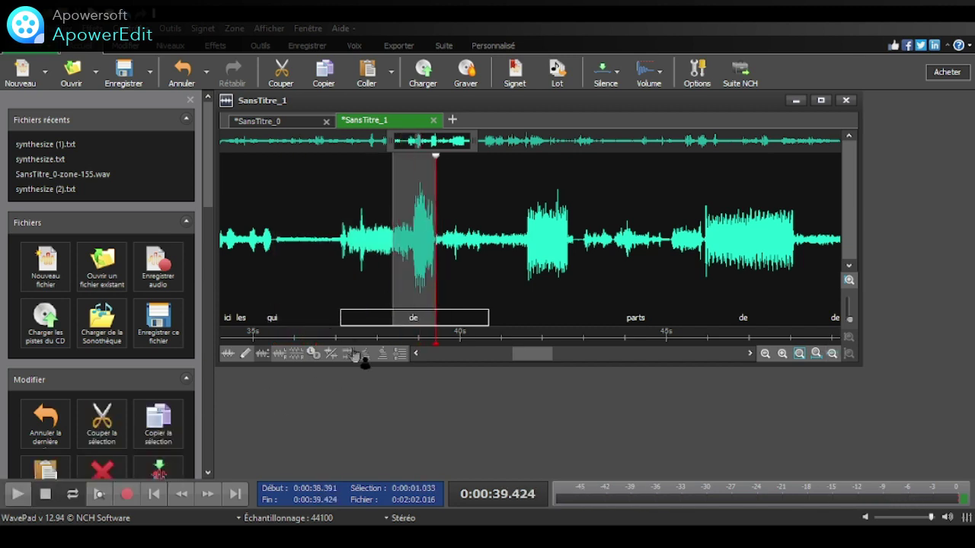
{"action": "left_click", "coordinate": [17, 502]}
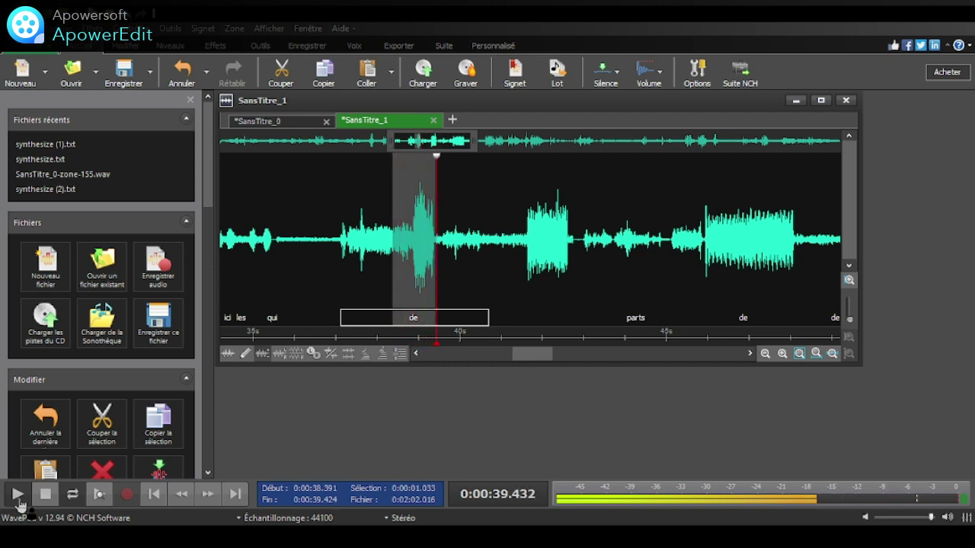
{"action": "left_click", "coordinate": [18, 500]}
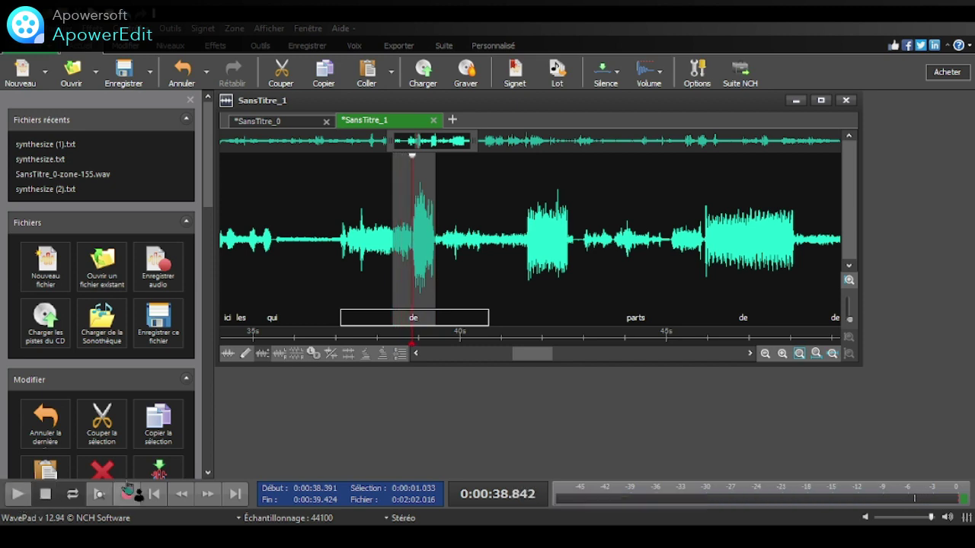
Step: Place the playback position in "de" at about 39.6 seconds and listen onward to about 1:34.0, past "10 000 morts"
{"action": "left_click", "coordinate": [441, 318]}
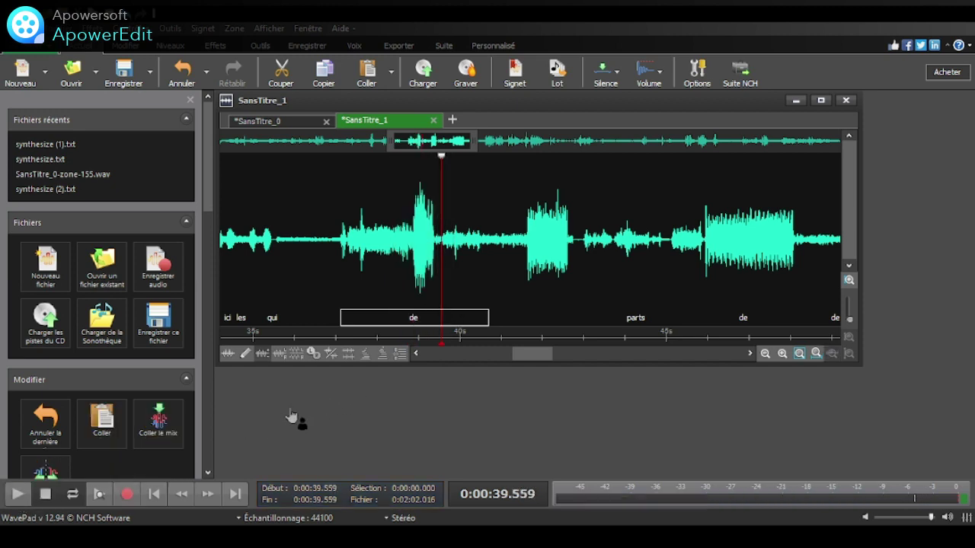
{"action": "left_click", "coordinate": [16, 495]}
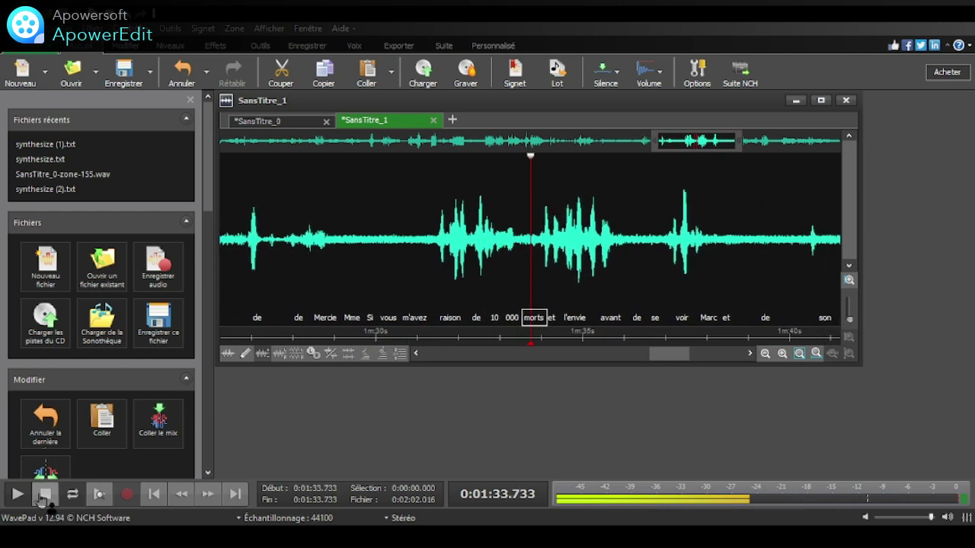
{"action": "left_click", "coordinate": [46, 495]}
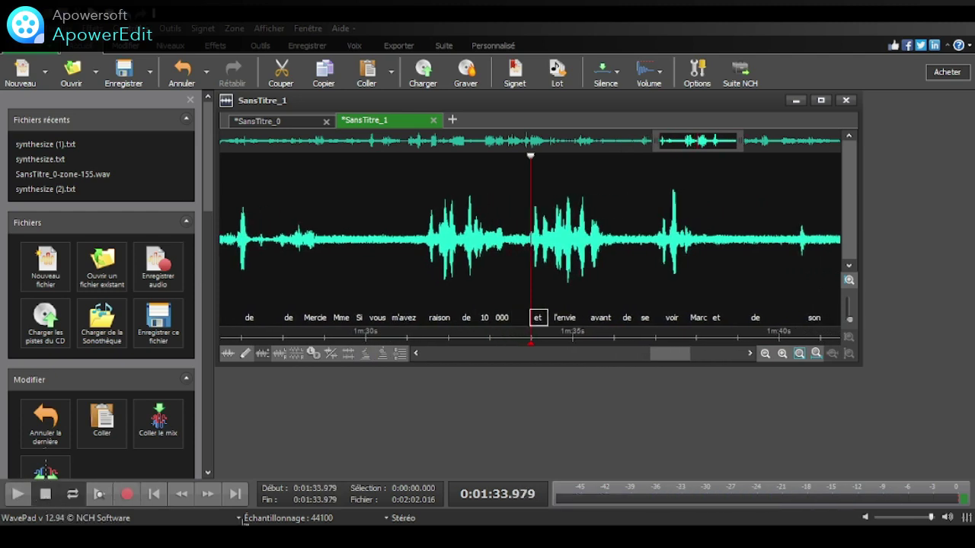